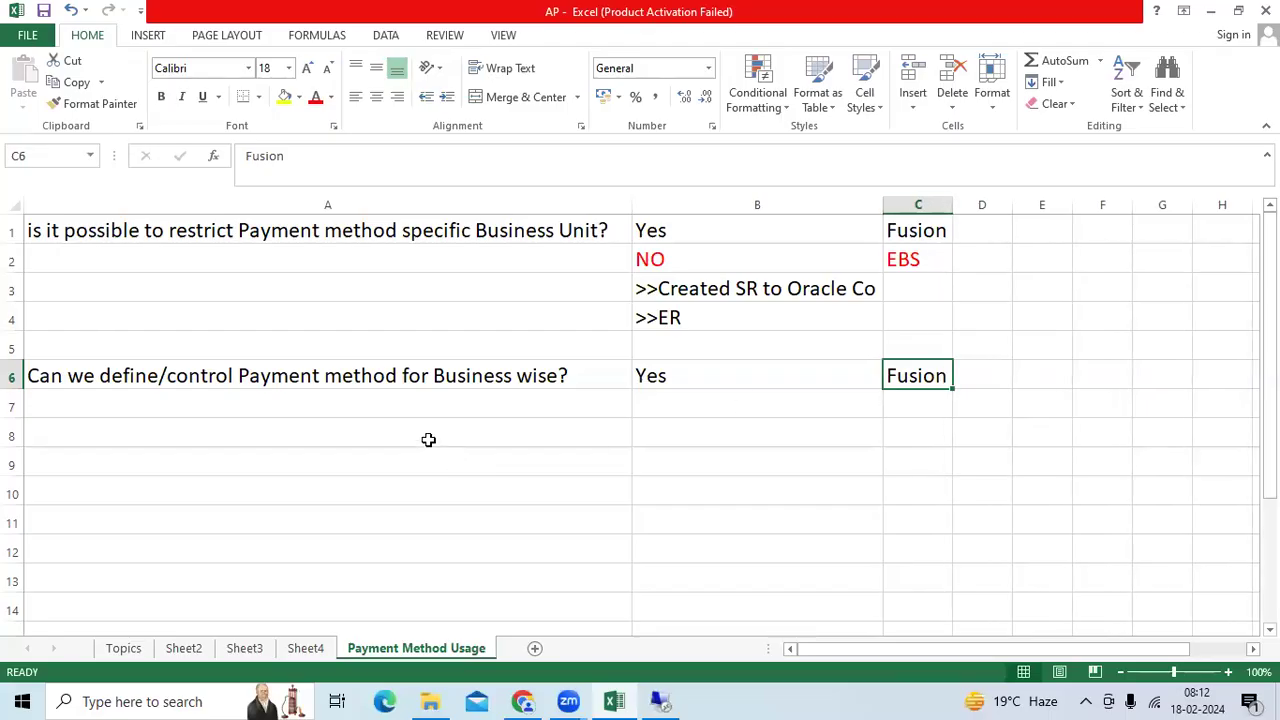
# Apply All Borders to every cell of the A1:C6 payment-method question table
pyautogui.click(428, 437)
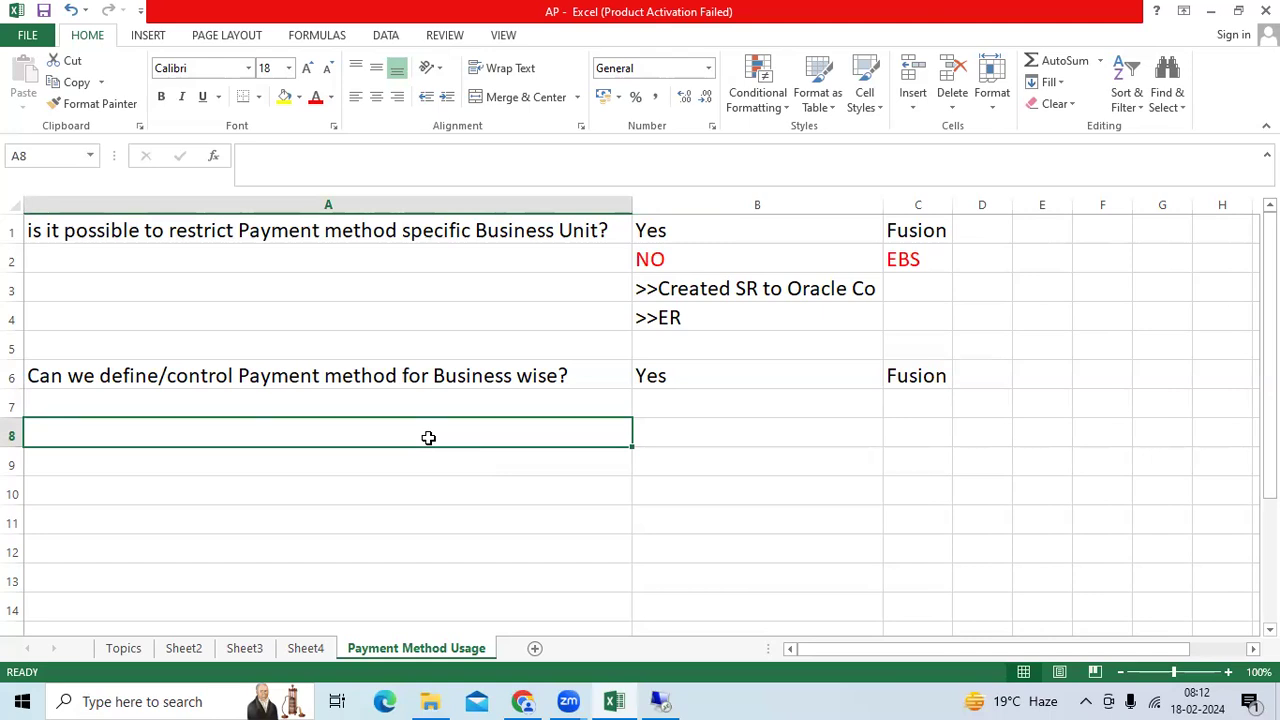
pyautogui.click(196, 241)
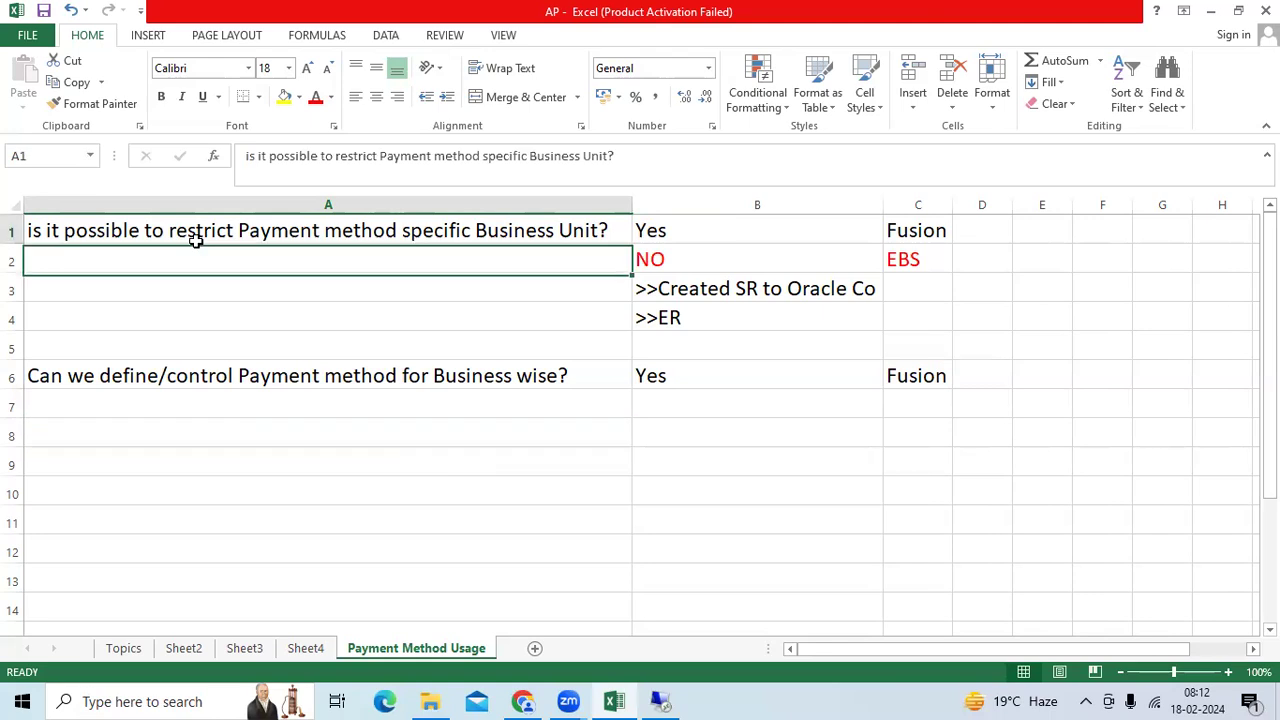
pyautogui.moveTo(196, 241); pyautogui.dragTo(937, 377)
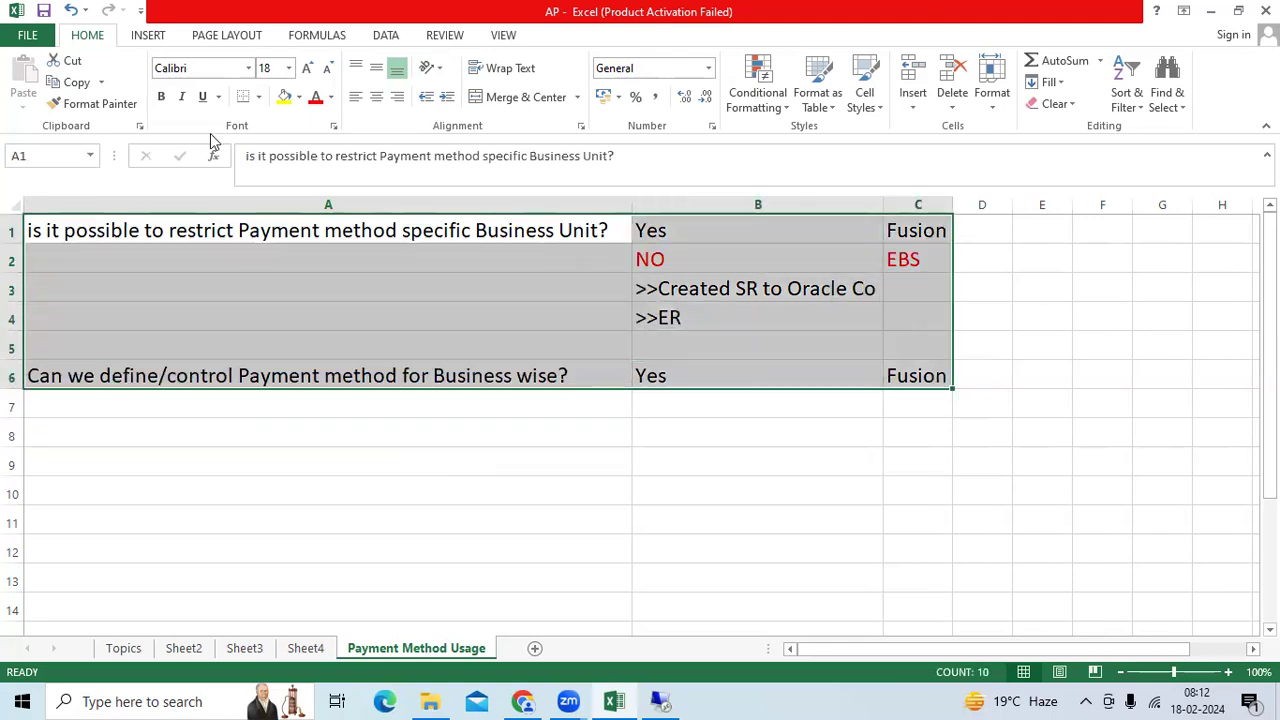
pyautogui.click(258, 97)
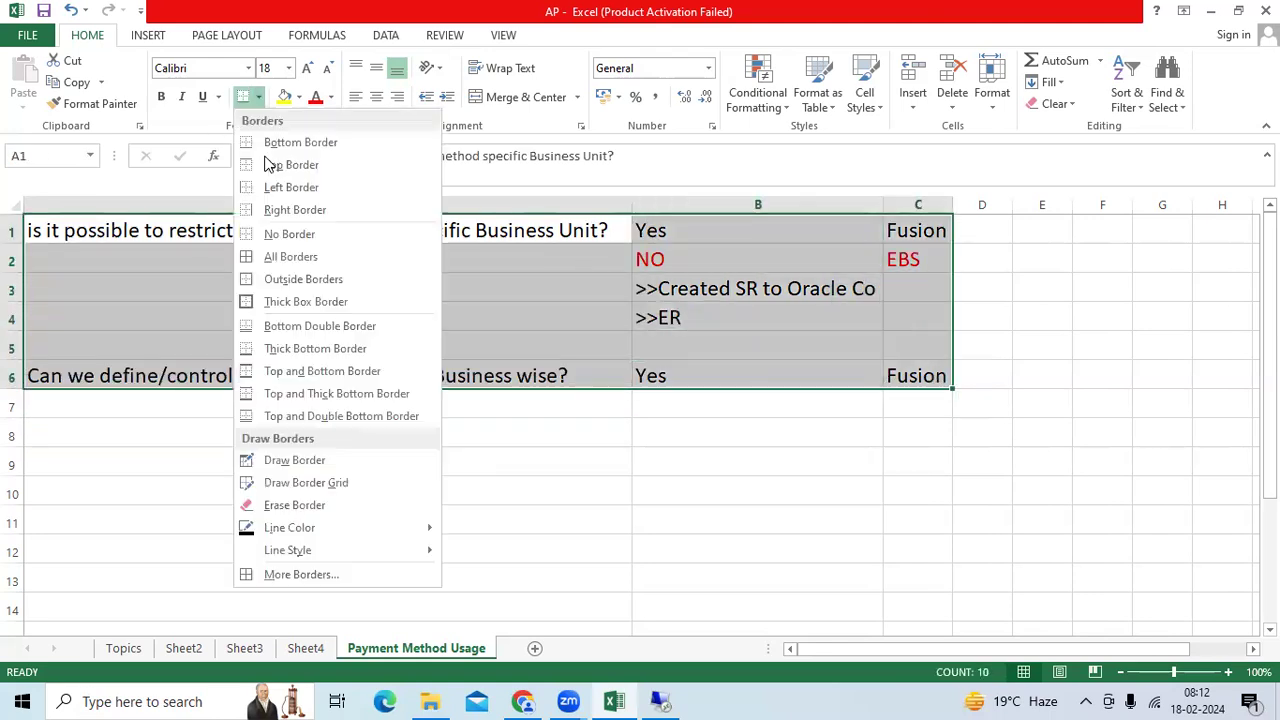
pyautogui.click(268, 258)
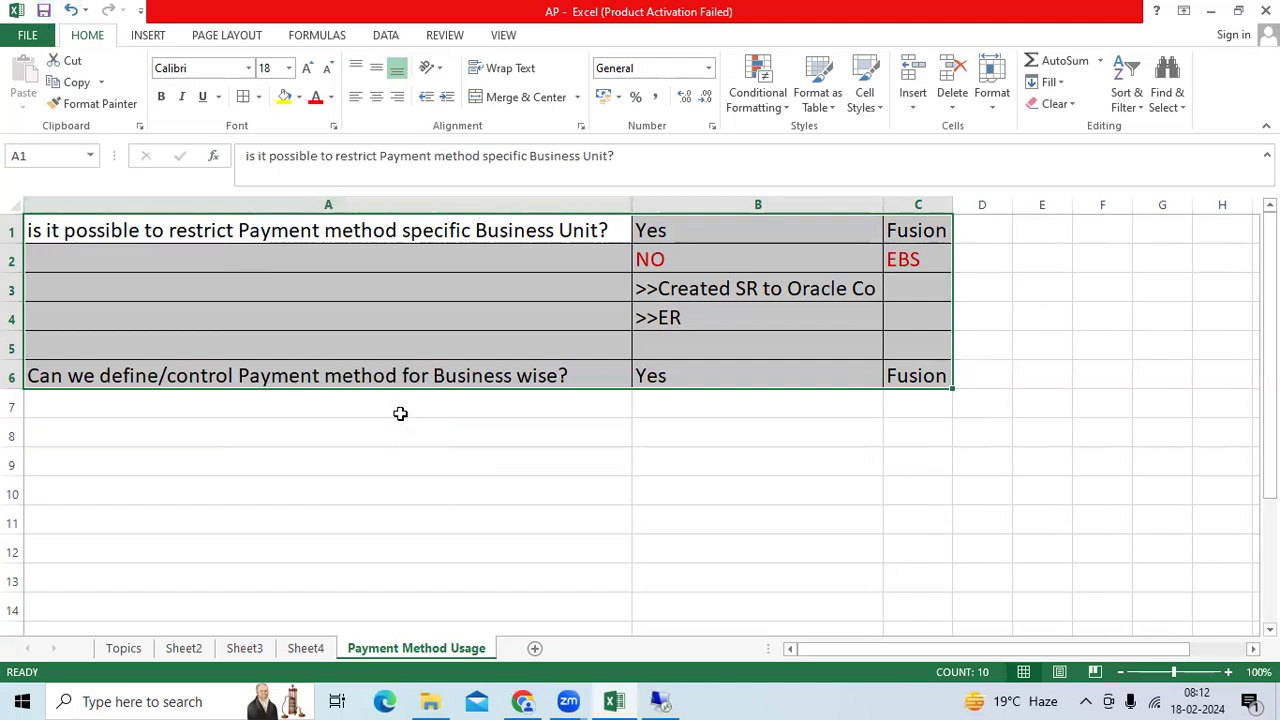
pyautogui.click(398, 347)
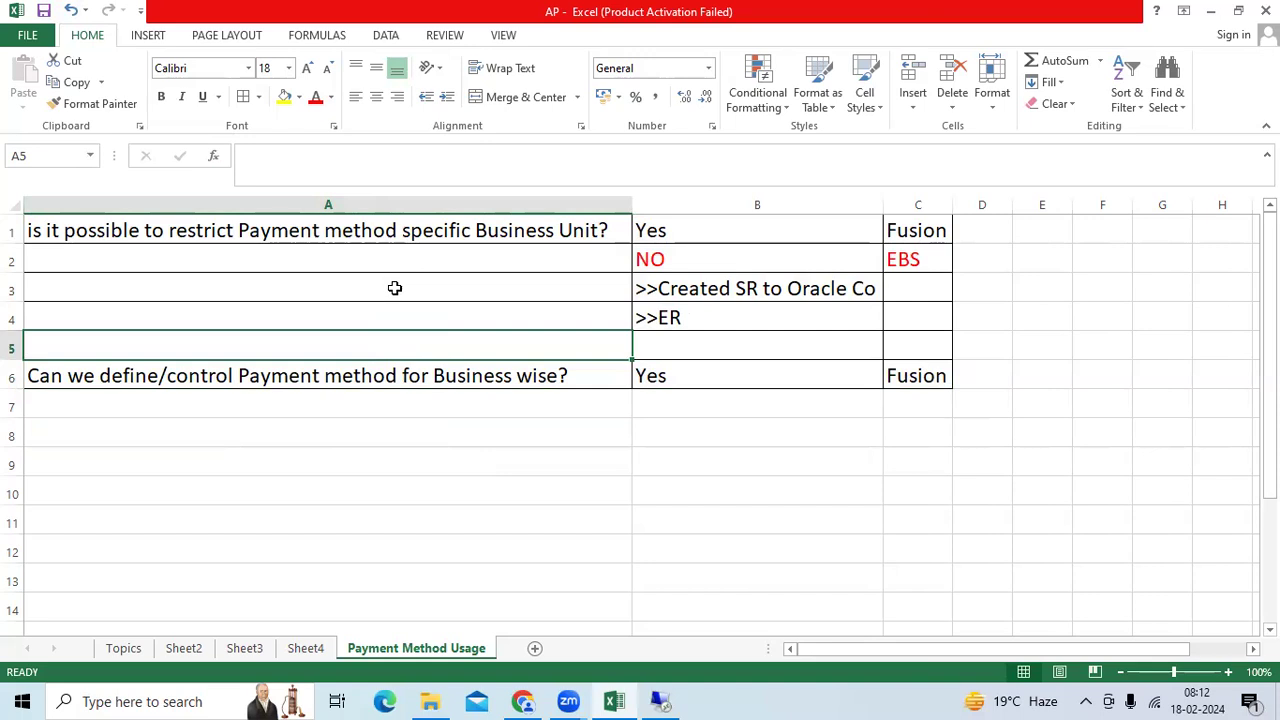
pyautogui.click(424, 233)
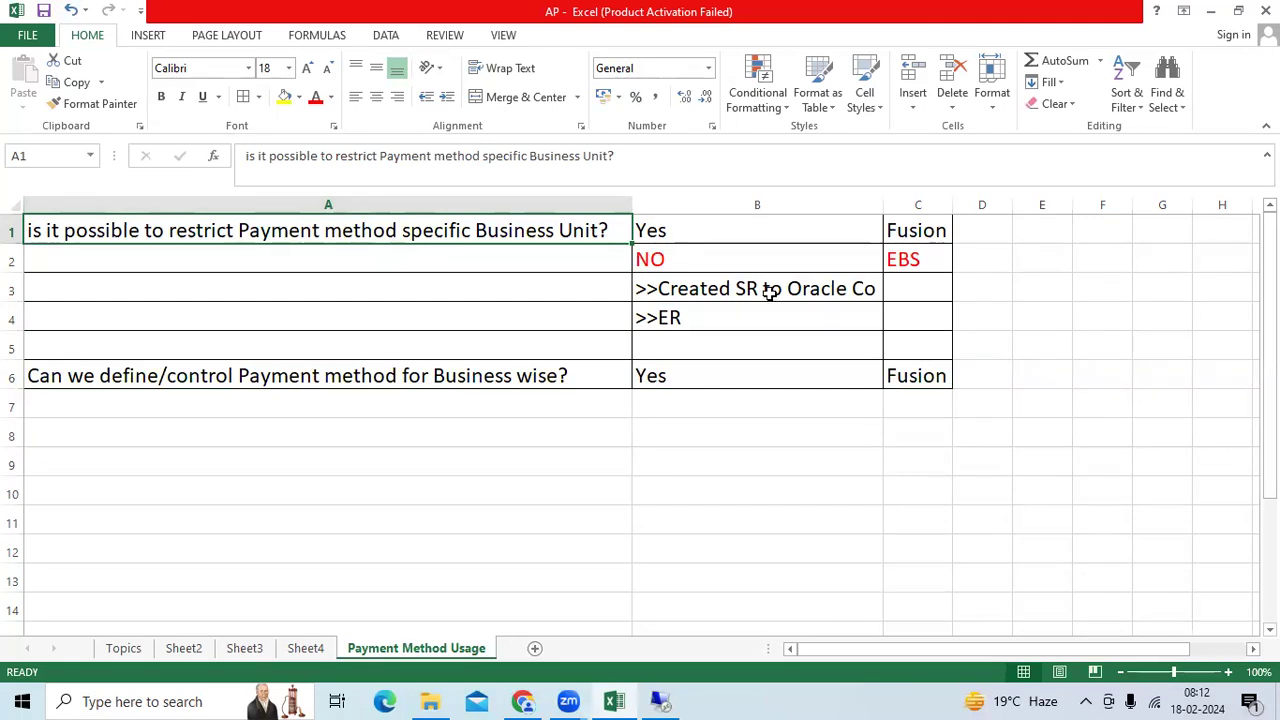
# Enter 'Operating Unit' in cell D2 and autofit column D to fit it
pyautogui.click(991, 256)
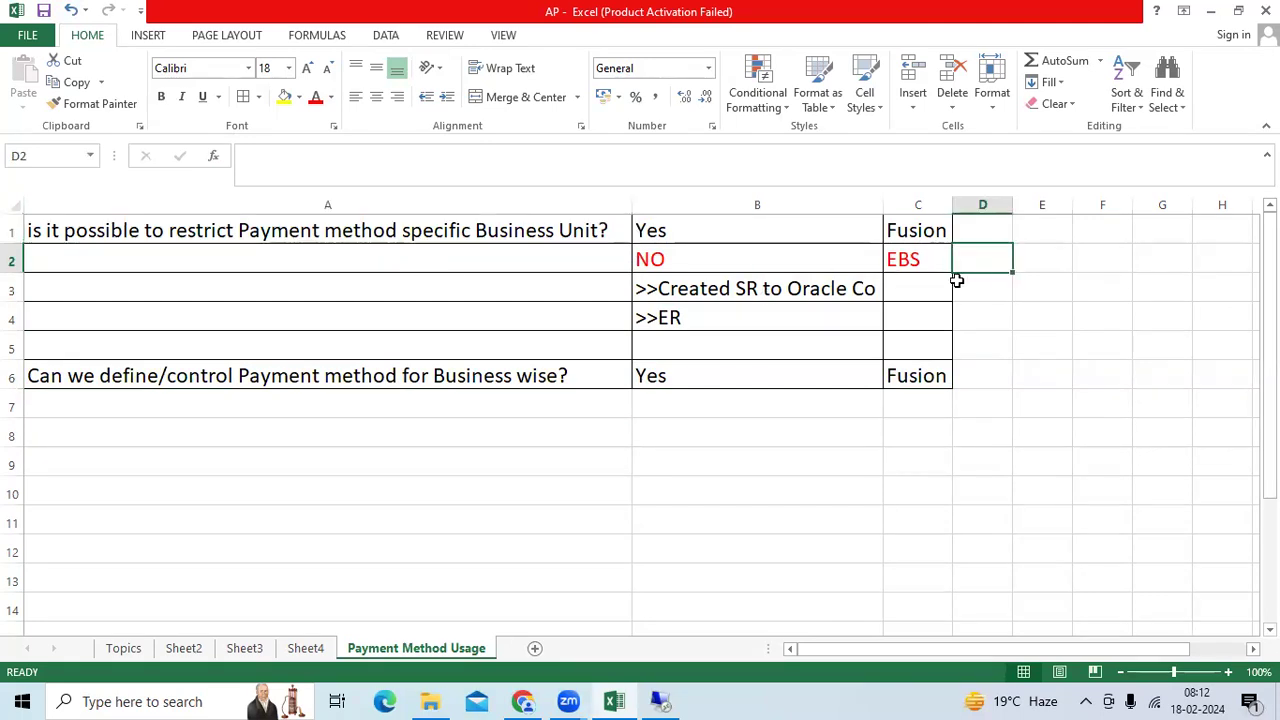
pyautogui.write('Operating Unit')
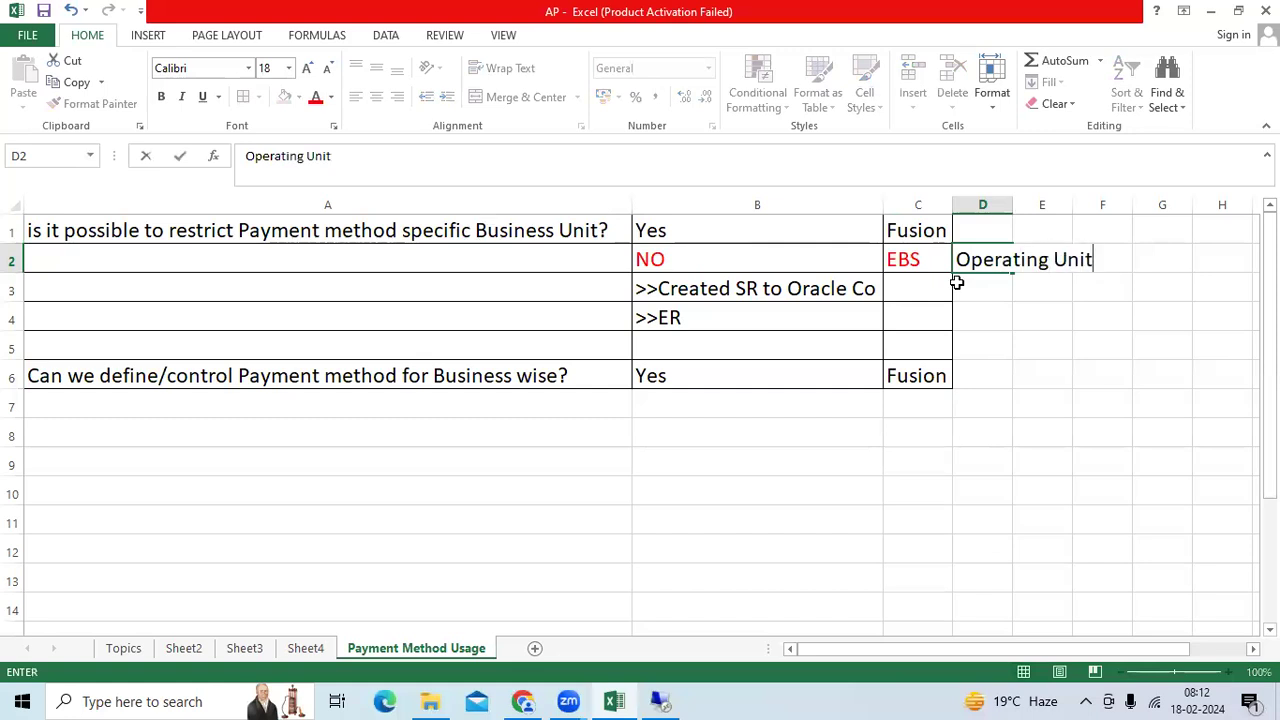
pyautogui.hotkey('ctrl', 'Return')
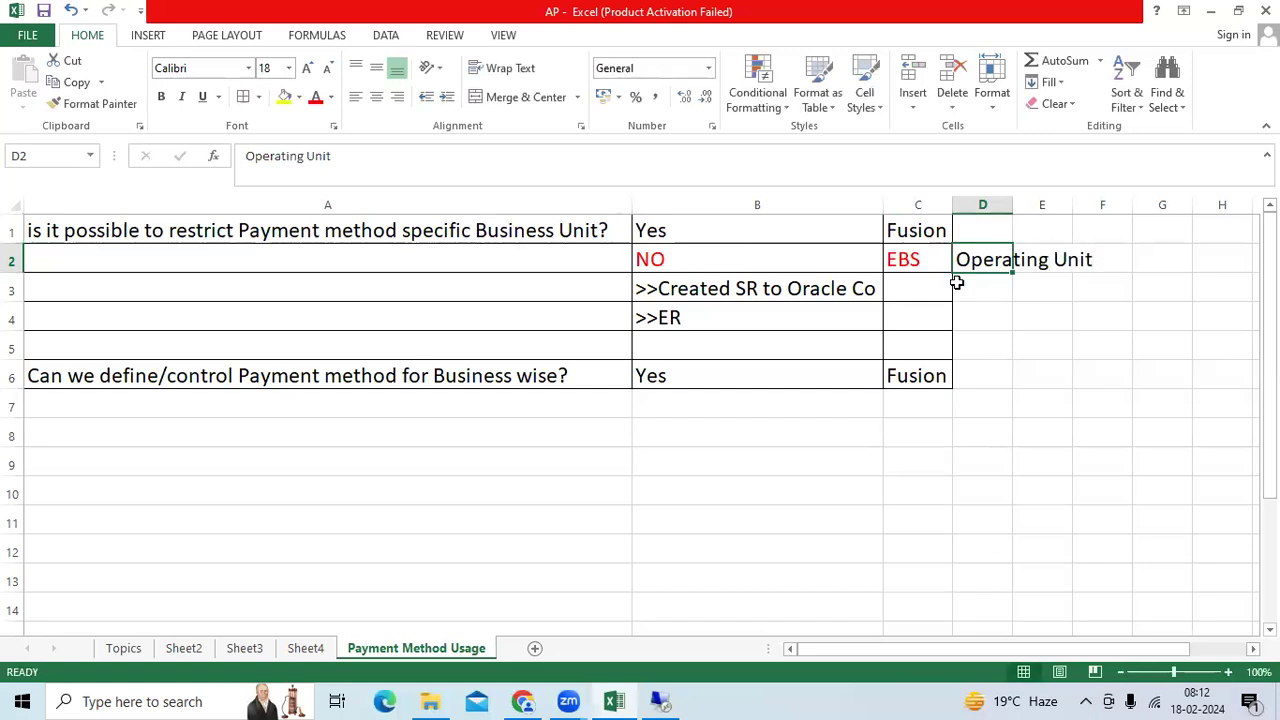
pyautogui.doubleClick(1012, 204)
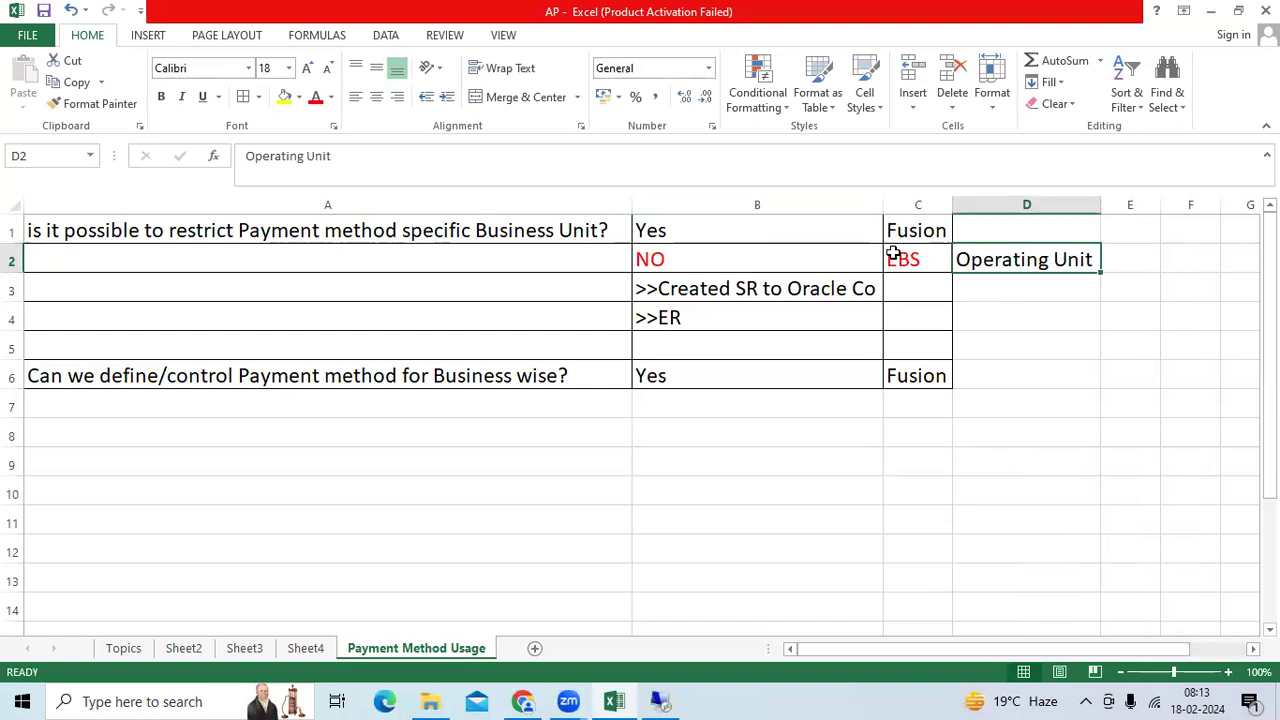
# Review the NO answer, SR note and ER note, then switch to the Fusion setup page
pyautogui.click(653, 261)
pyautogui.click(655, 289)
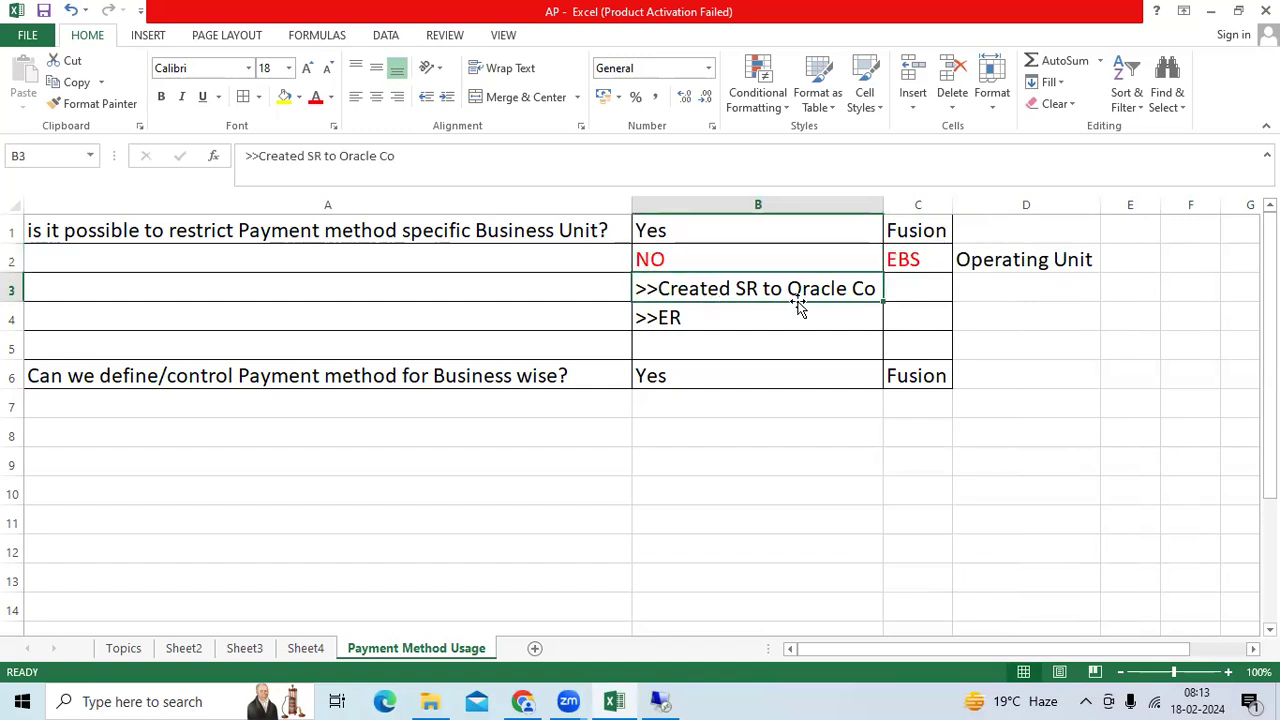
pyautogui.click(698, 320)
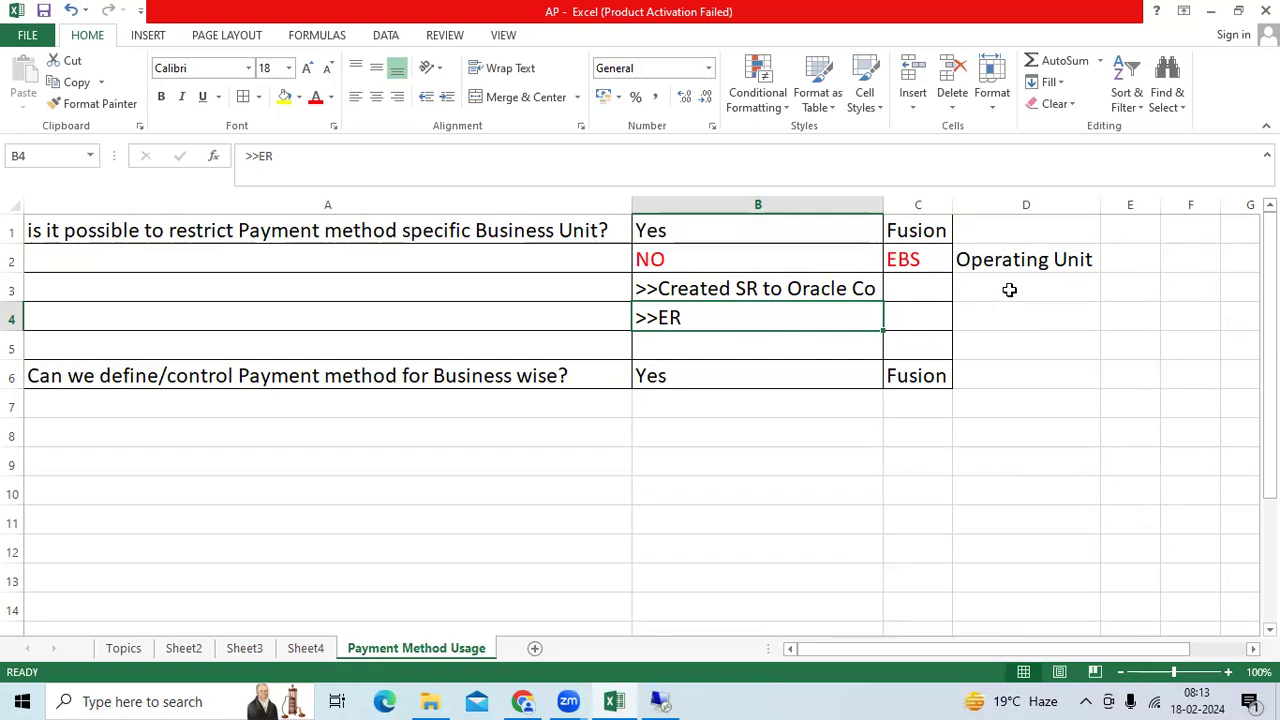
pyautogui.click(1046, 262)
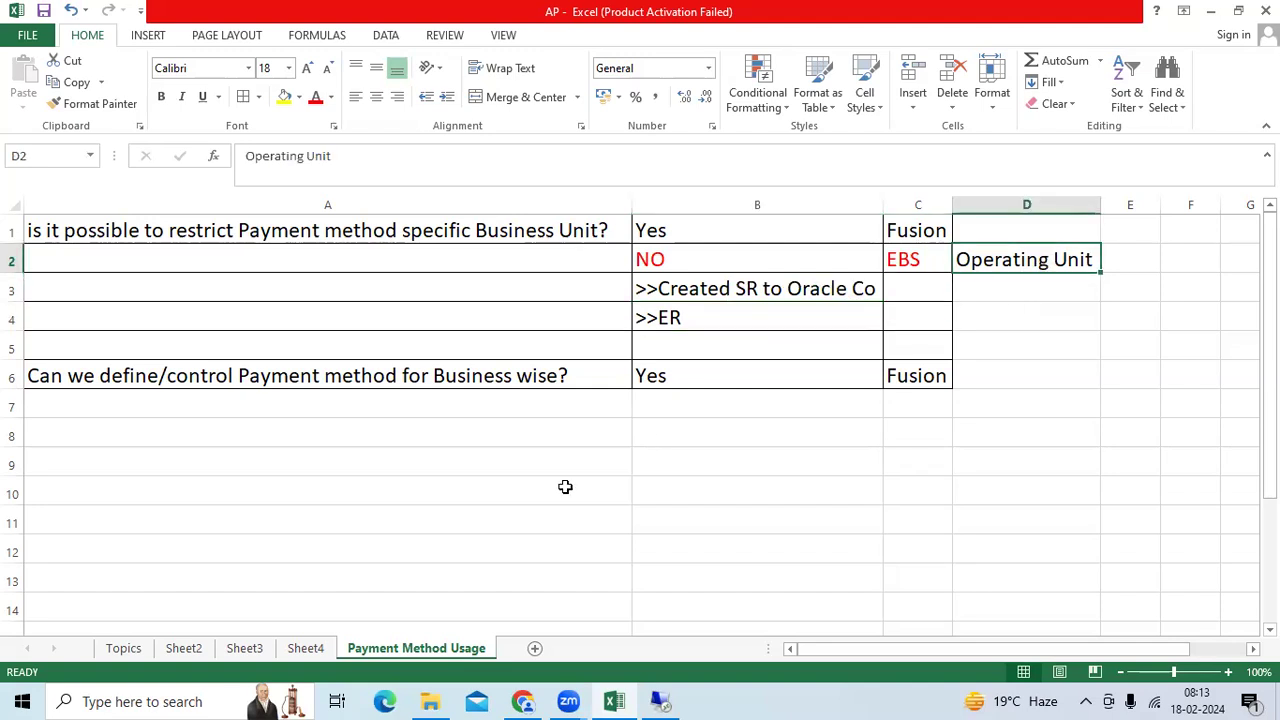
pyautogui.click(523, 701)
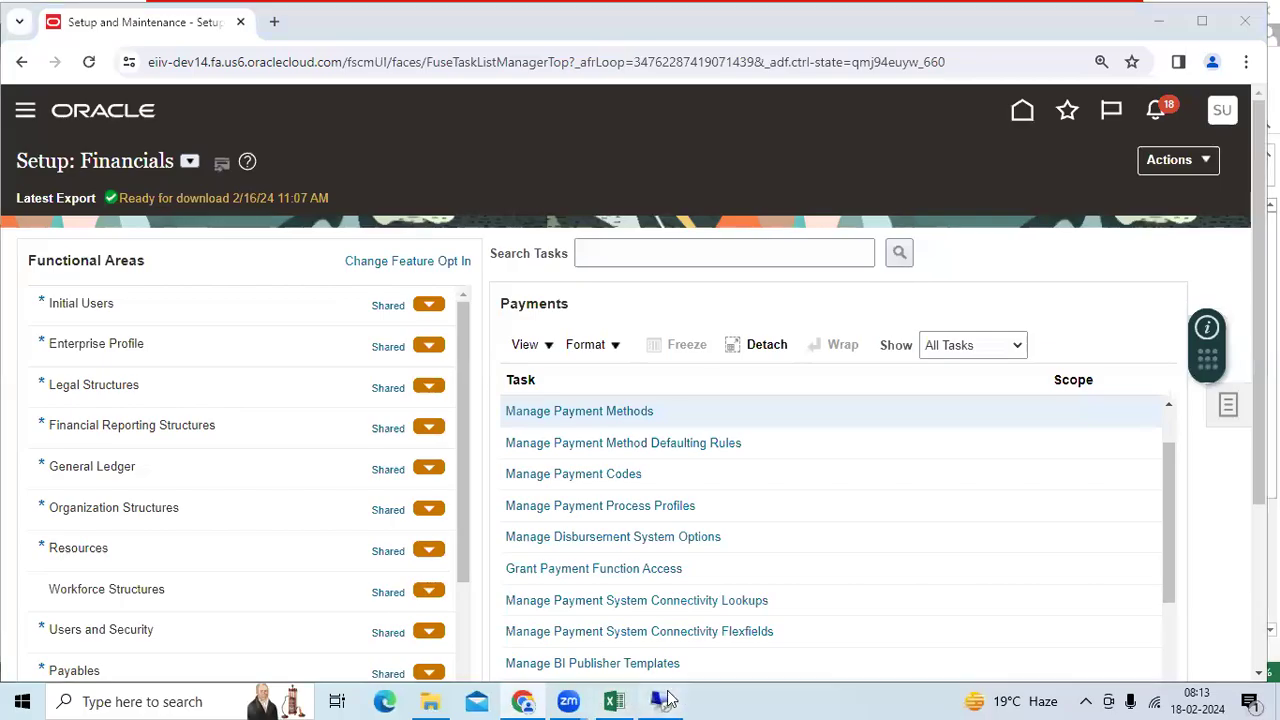
# In E-Business Suite, open the Payment Methods task under Oracle Payments Setup
pyautogui.click(659, 701)
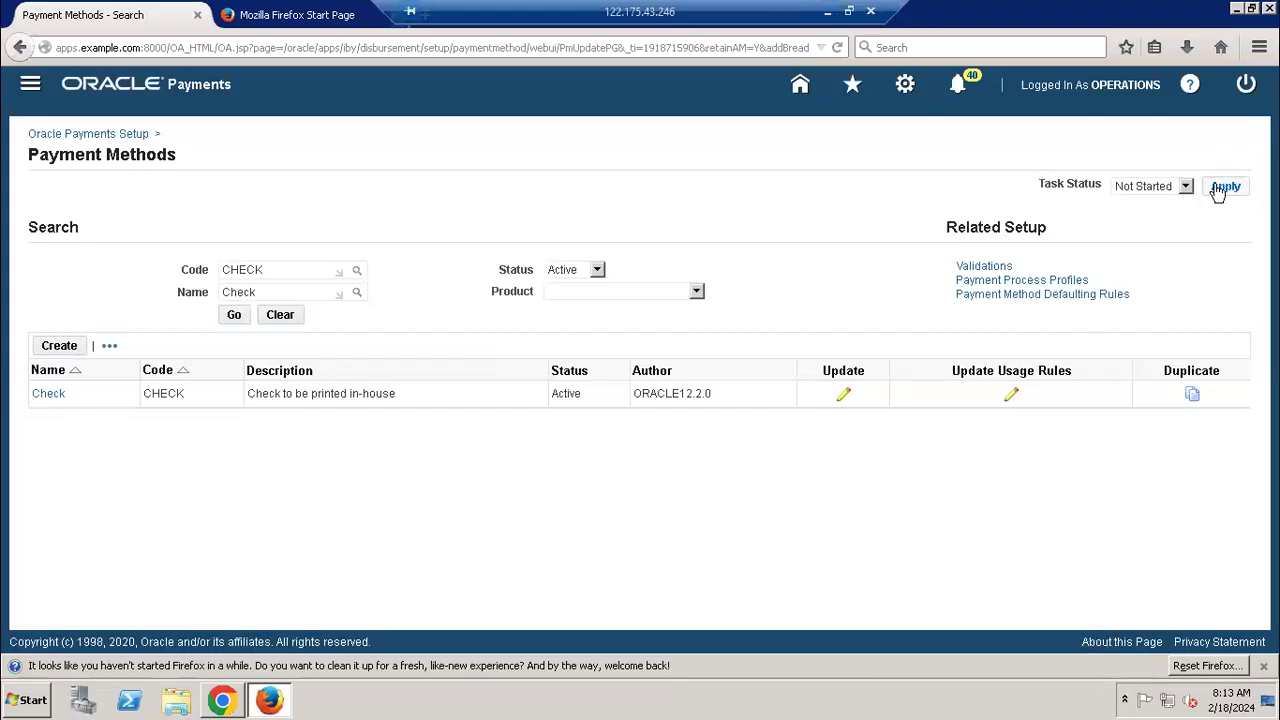
pyautogui.click(90, 134)
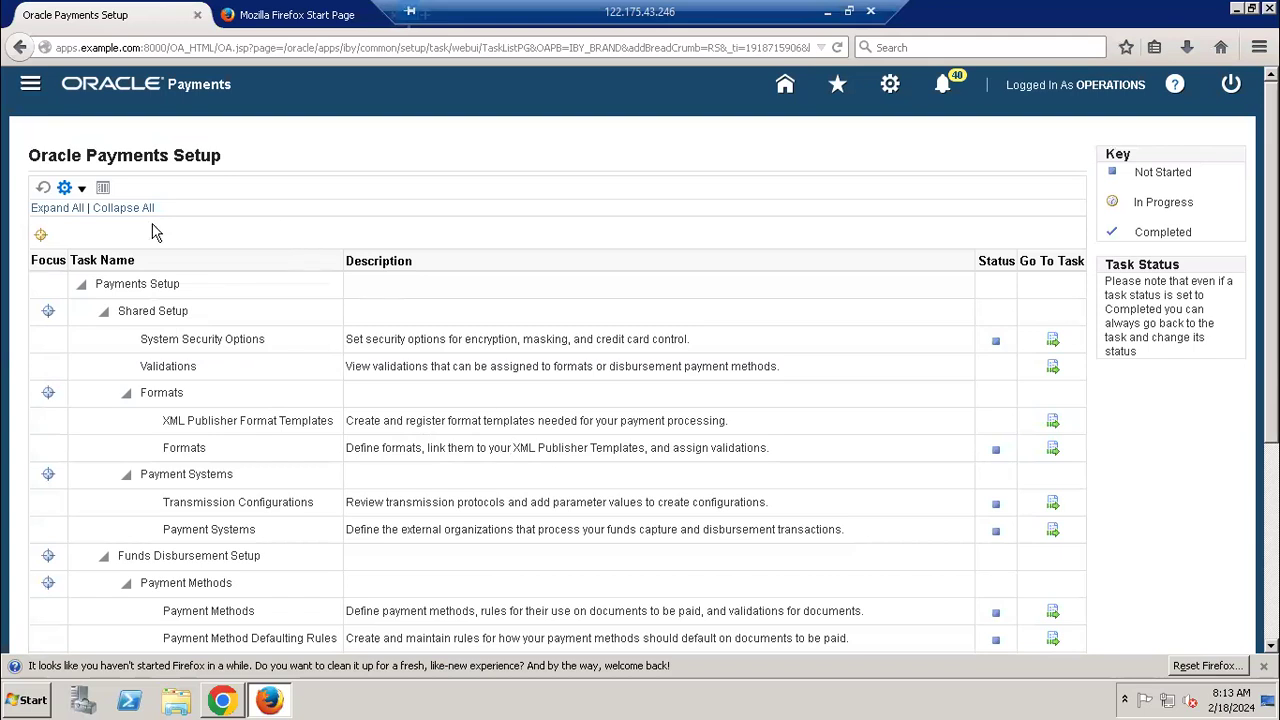
pyautogui.scroll(-5, 337, 395)
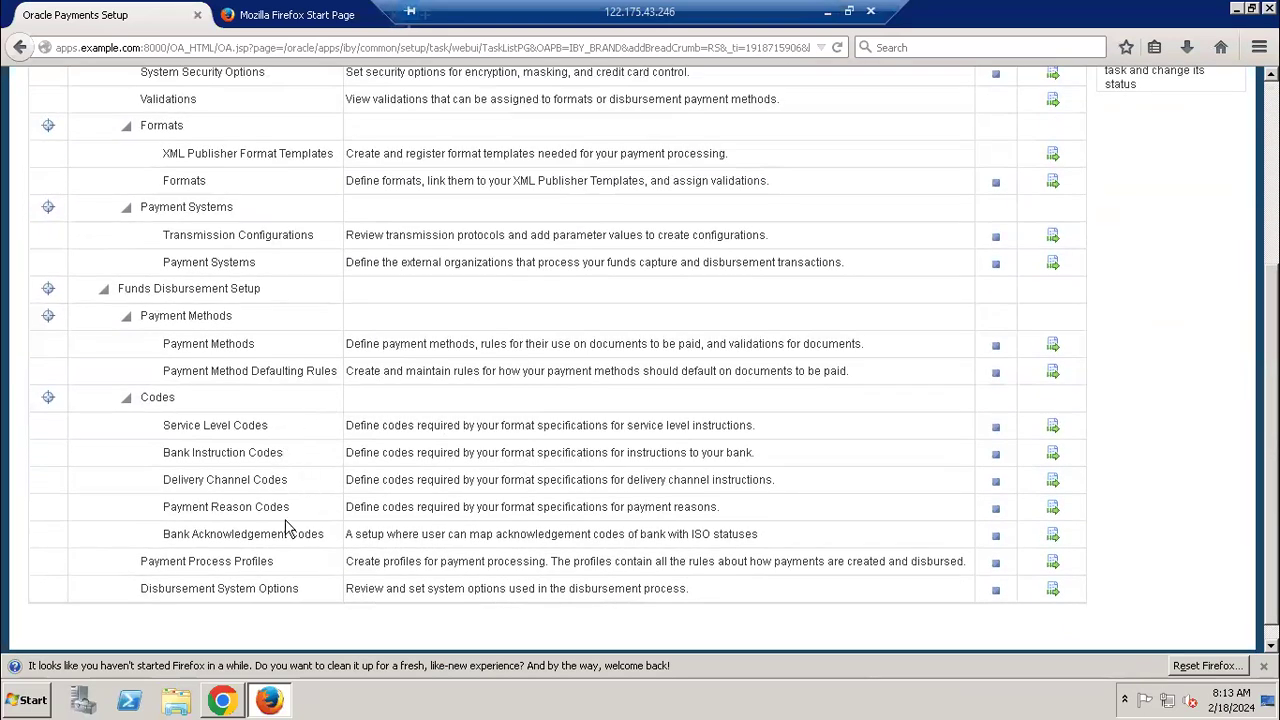
pyautogui.click(1053, 344)
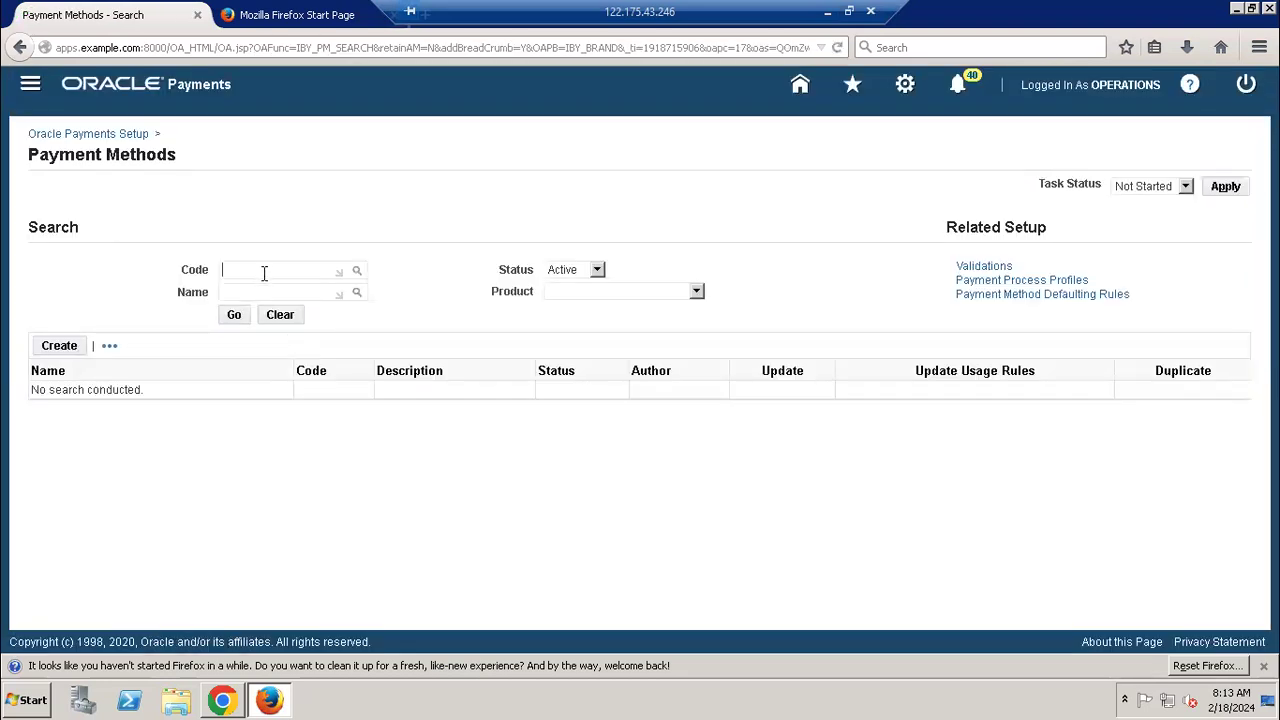
# Search for the payment method with code CHECK
pyautogui.write('Check')
pyautogui.press('Tab')
pyautogui.click(236, 316)
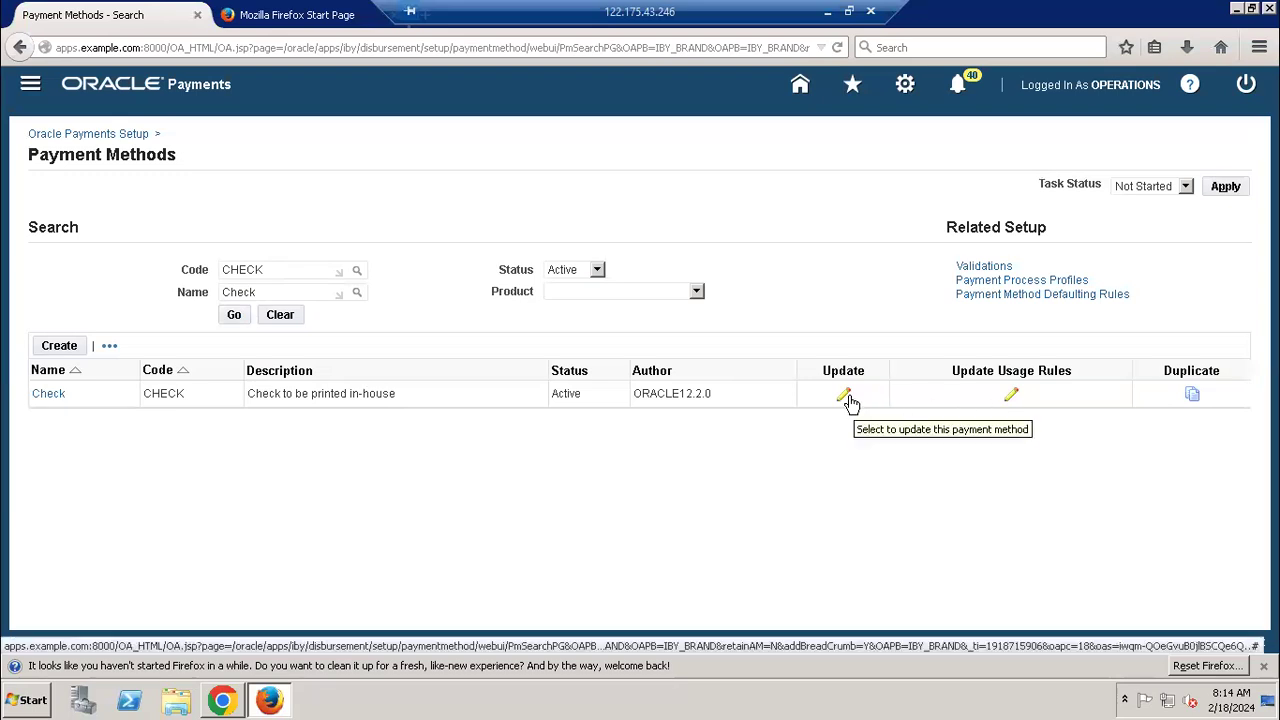
# Open the Check method for update, review its usage rules, then minimise the remote session
pyautogui.click(845, 396)
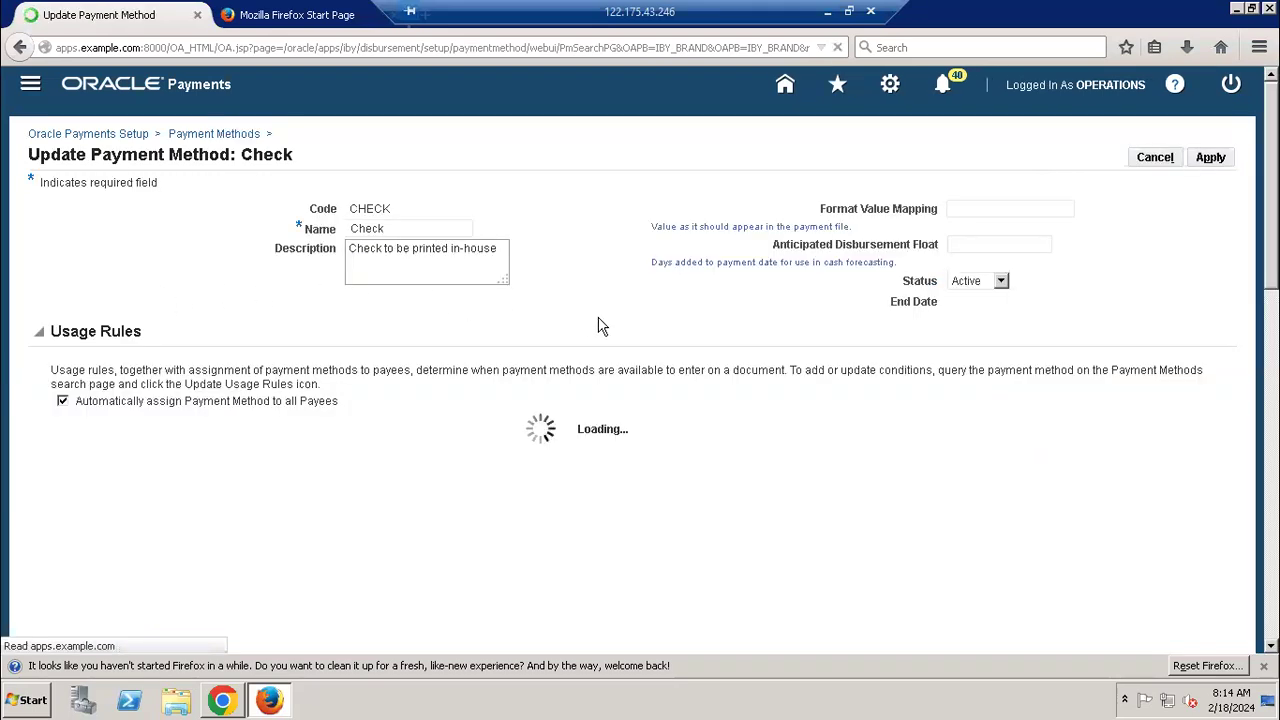
pyautogui.scroll(-2, 350, 310)
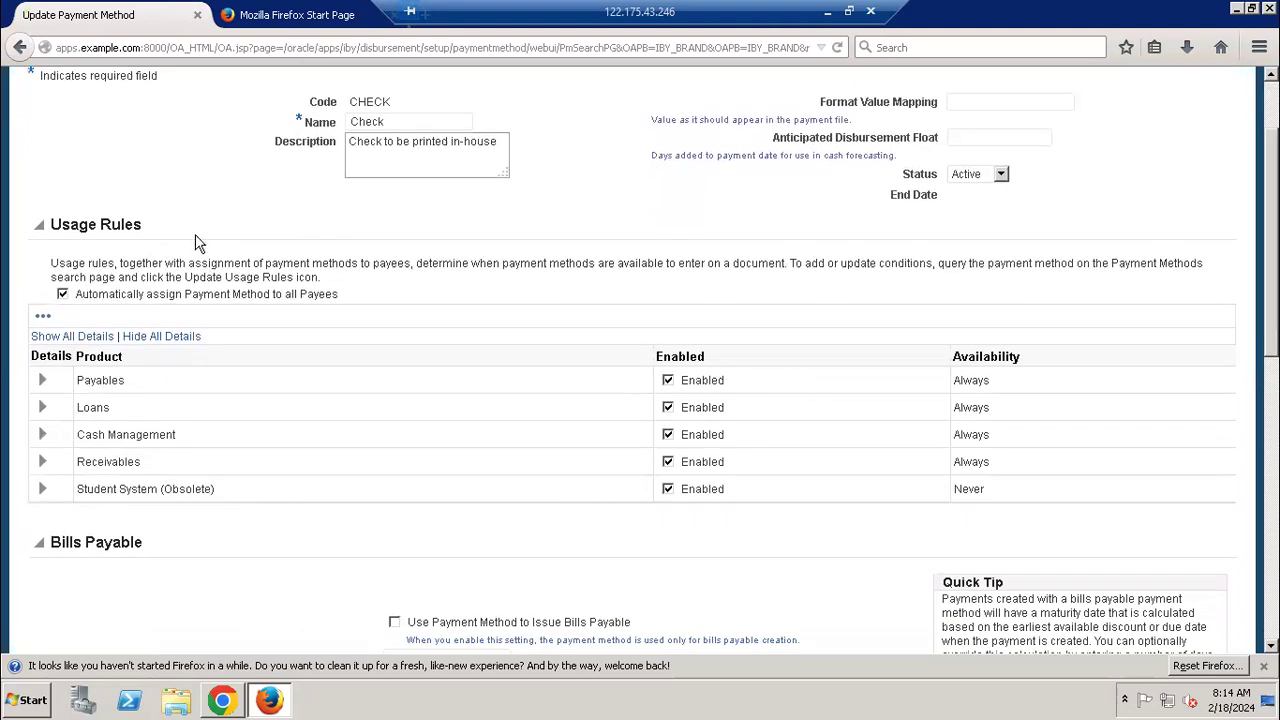
pyautogui.scroll(2, 244, 286)
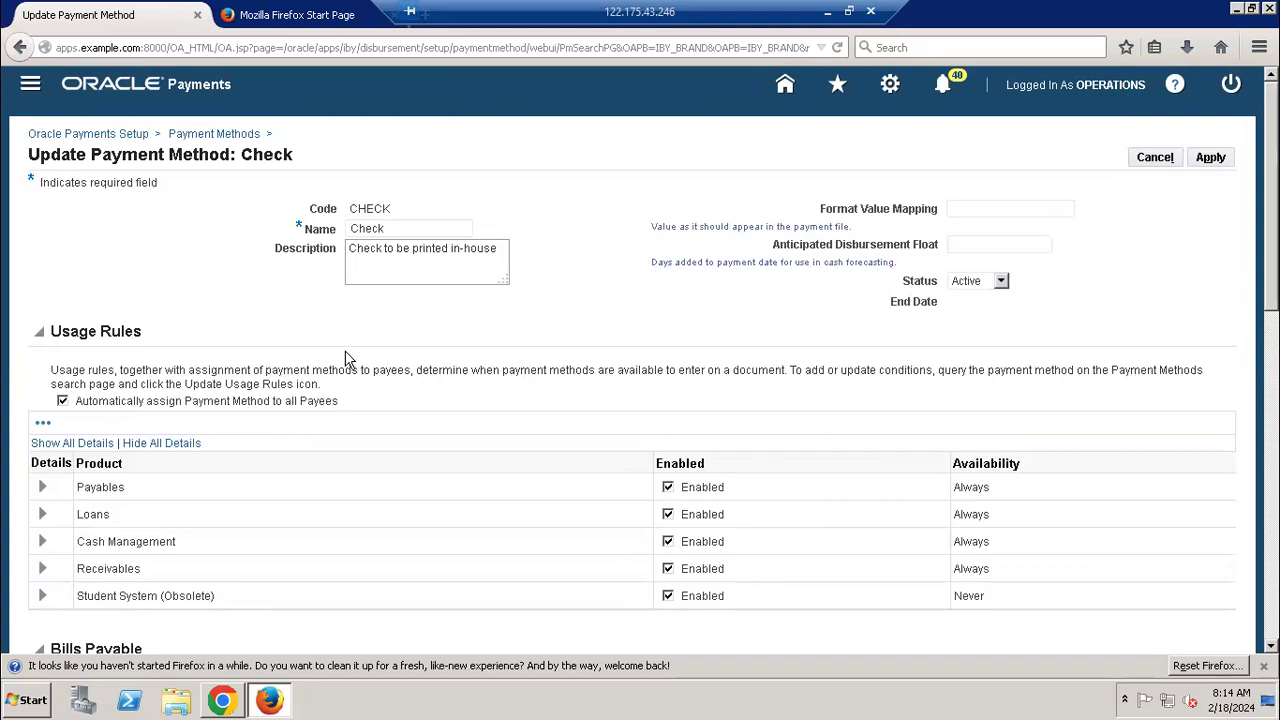
pyautogui.scroll(-4, 491, 378)
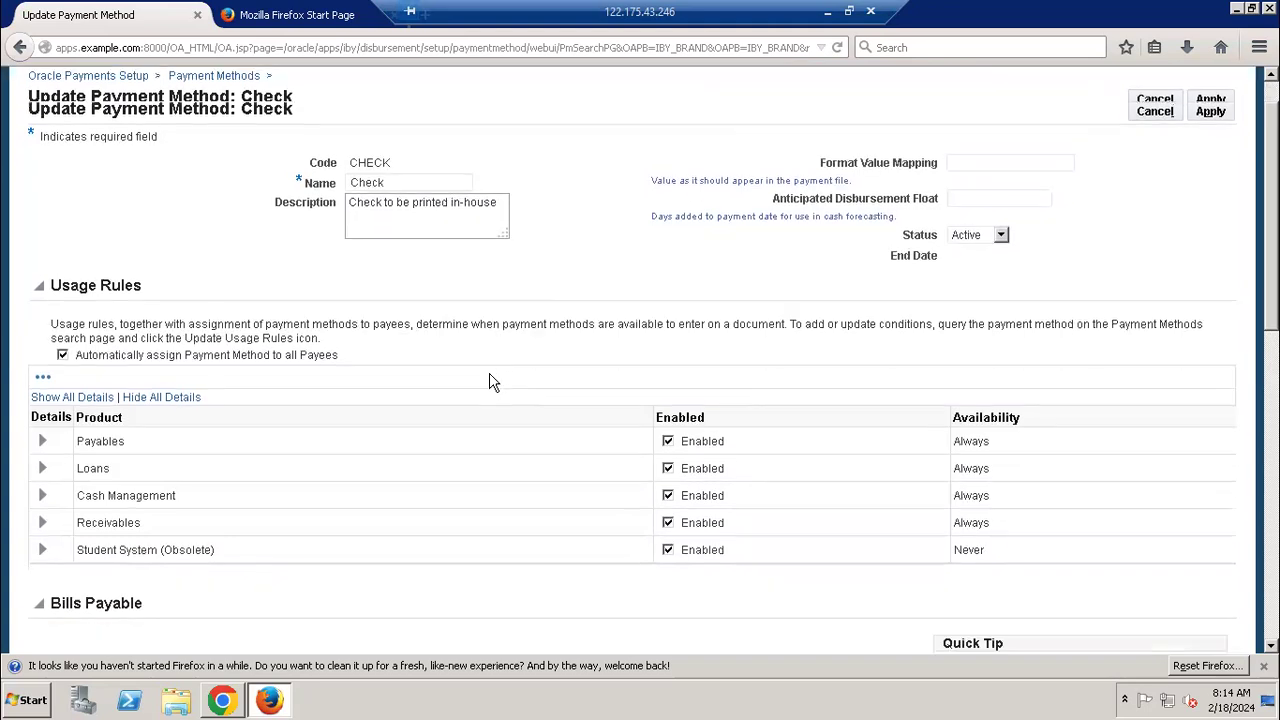
pyautogui.scroll(5, 491, 384)
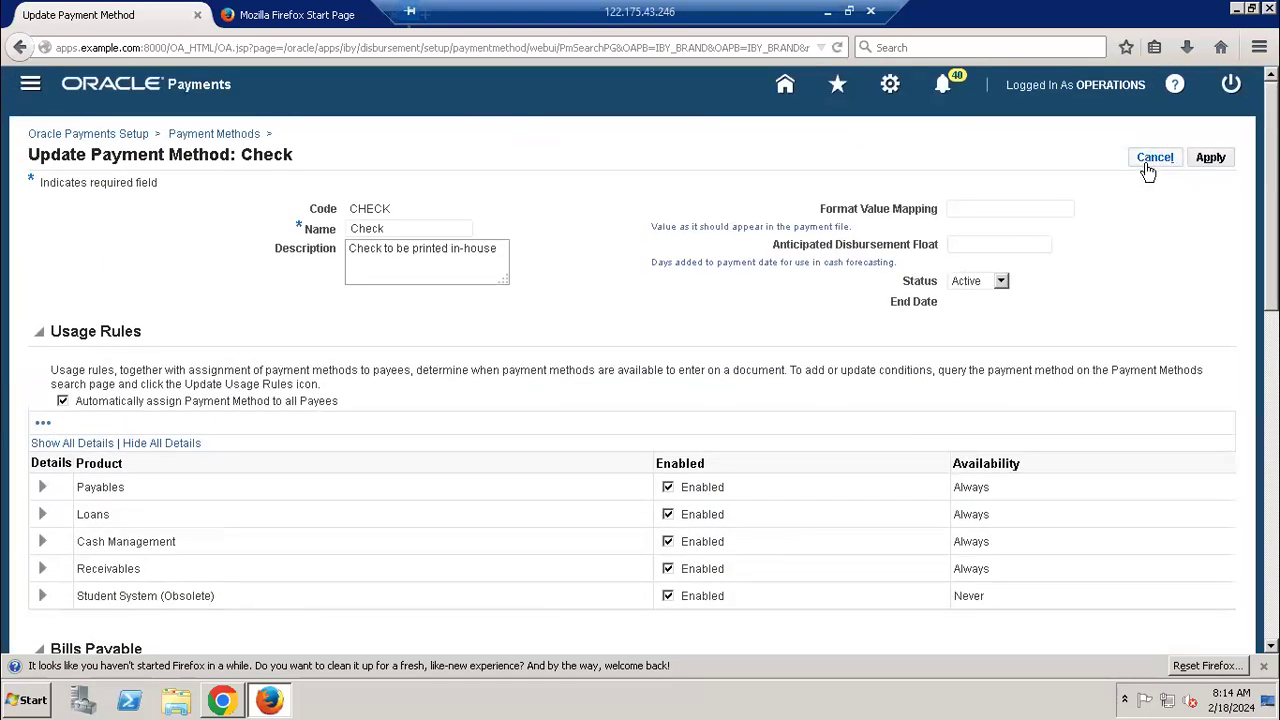
pyautogui.click(831, 15)
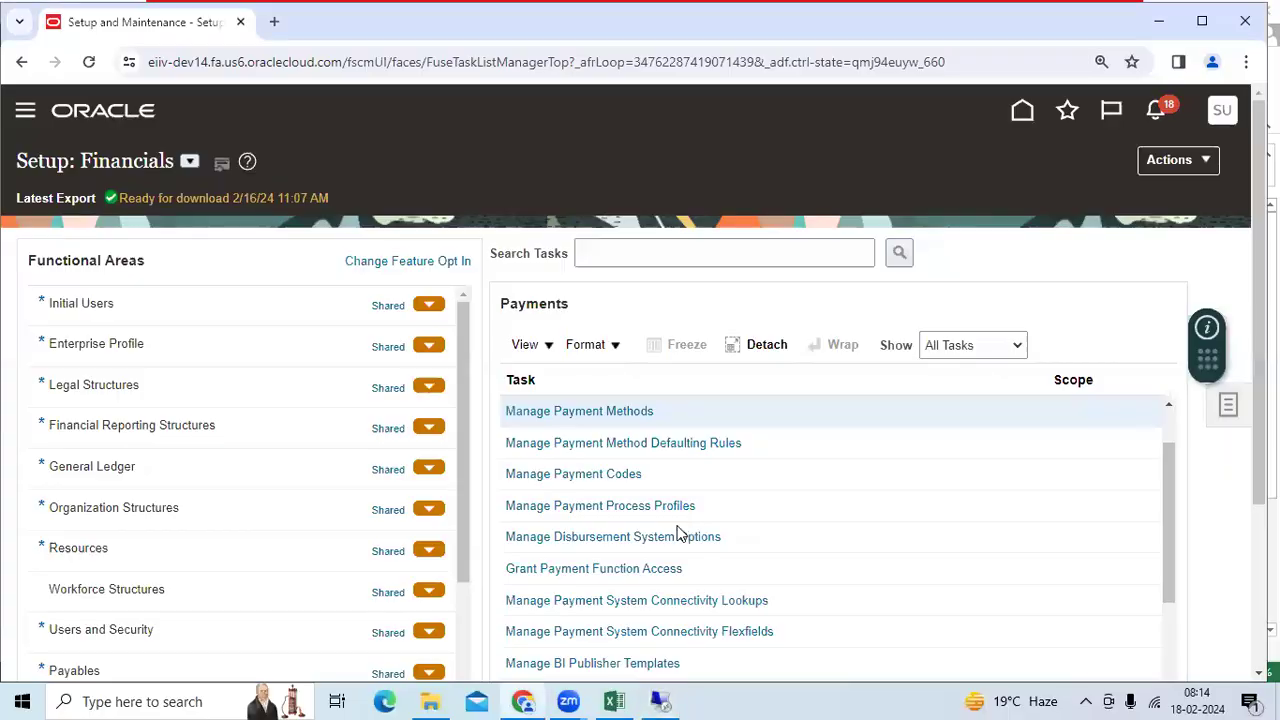
# Search Manage Payment Methods by code Check, returning Check and Check-BP, then start a new method
pyautogui.click(598, 412)
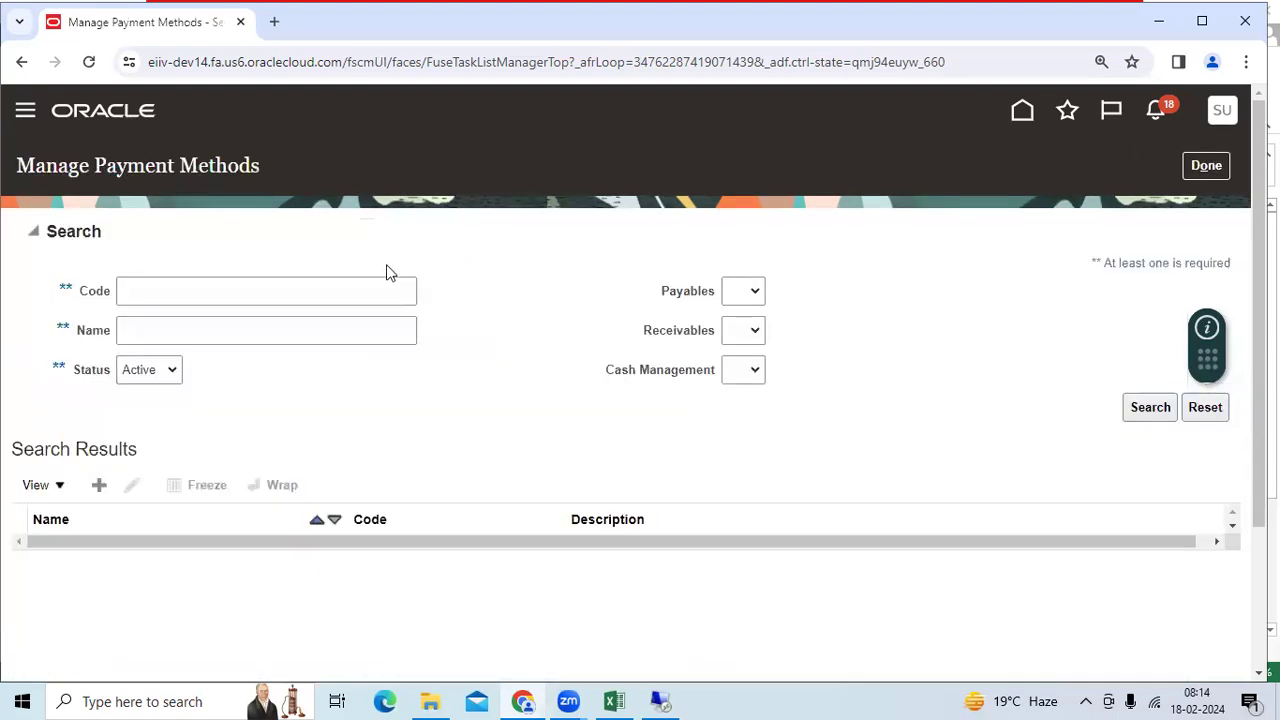
pyautogui.click(294, 289)
pyautogui.write('Check')
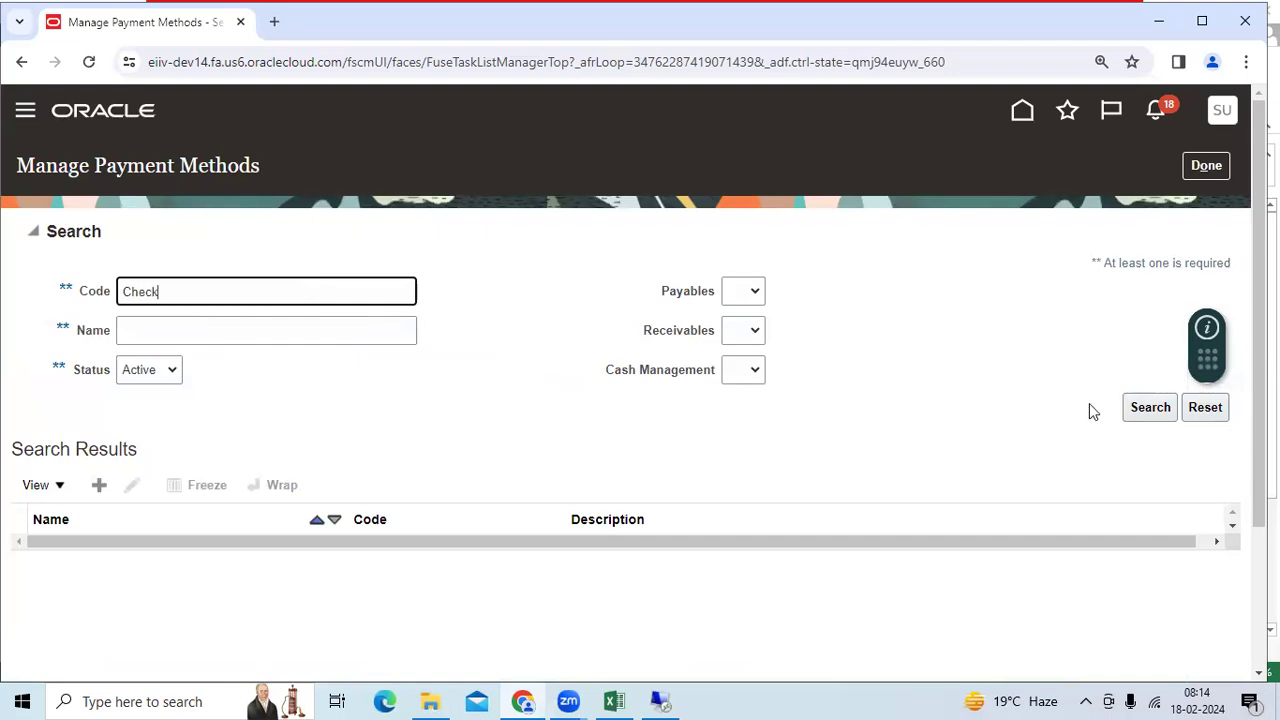
pyautogui.click(1145, 410)
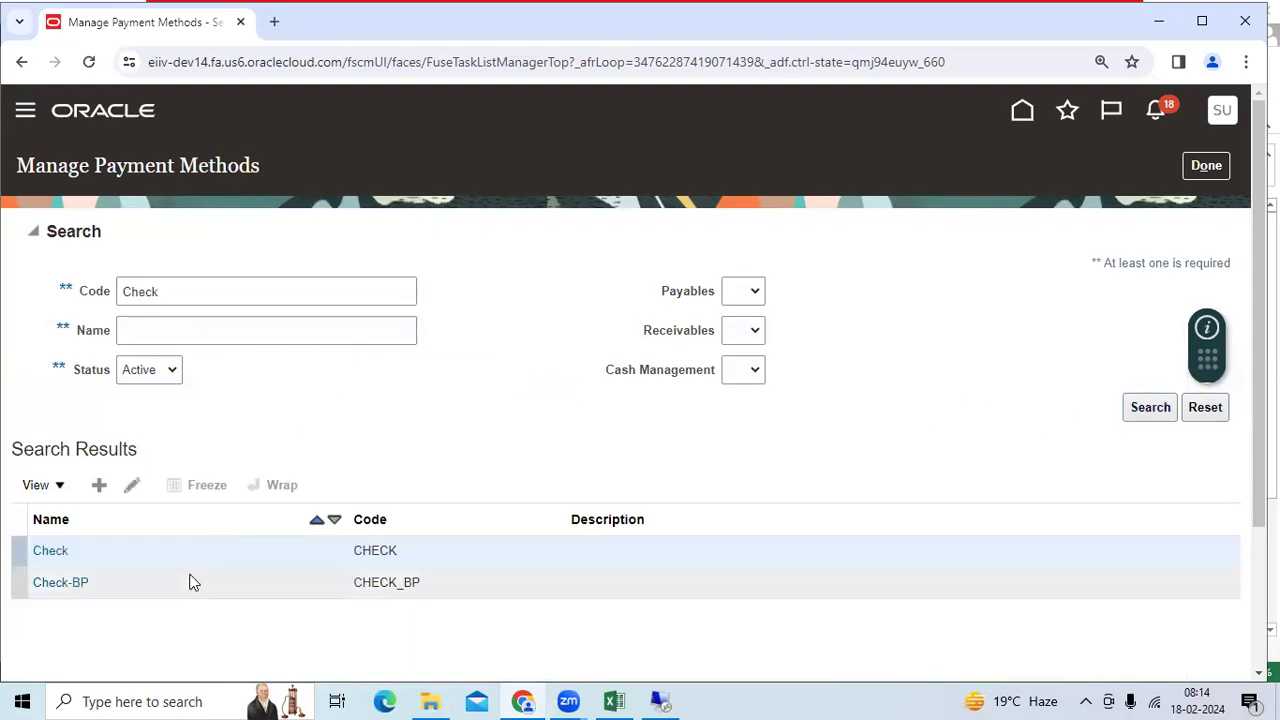
pyautogui.click(186, 586)
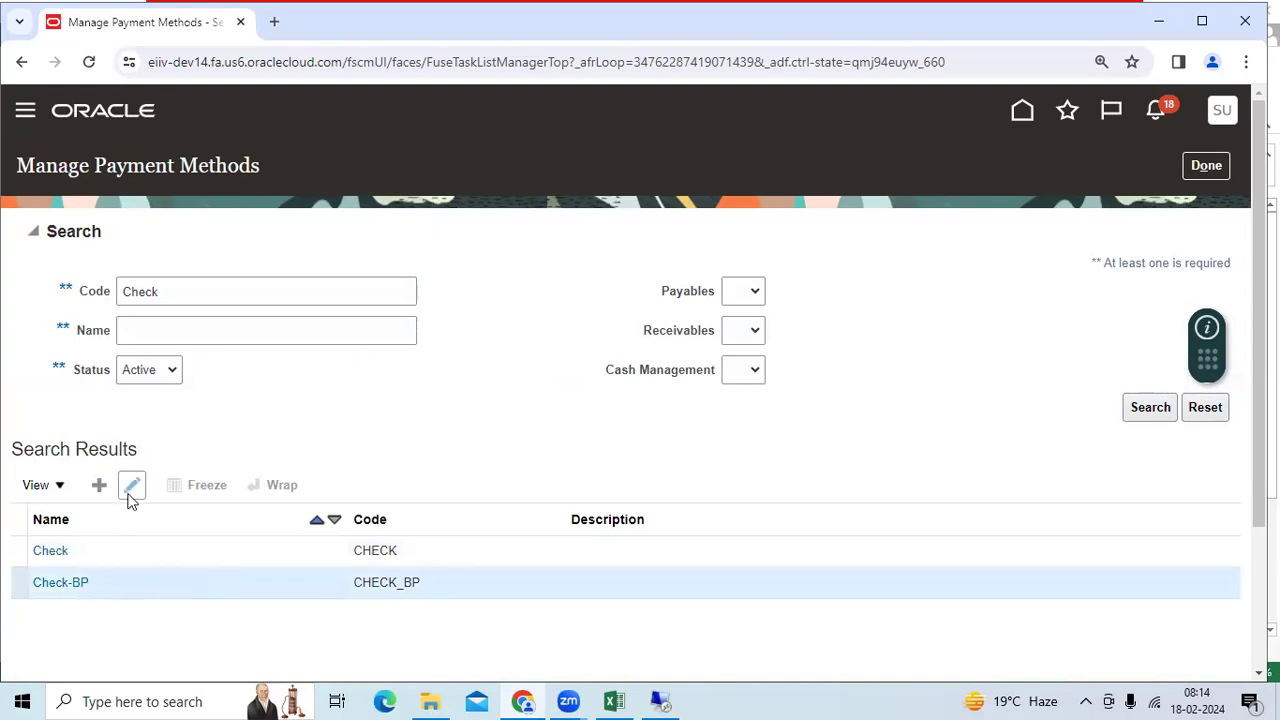
pyautogui.click(217, 235)
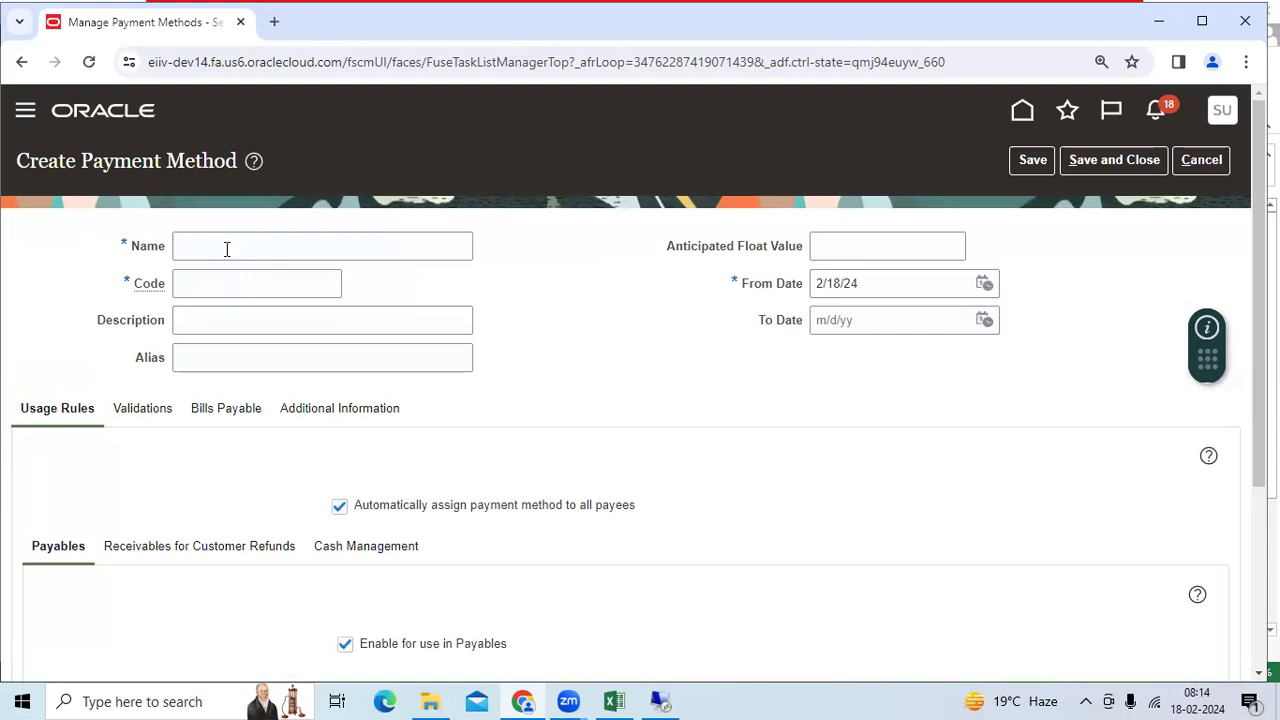
# Enter name Check-DKK and code CHECK_DKK for the new payment method
pyautogui.click(226, 247)
pyautogui.write('Check-DKK')
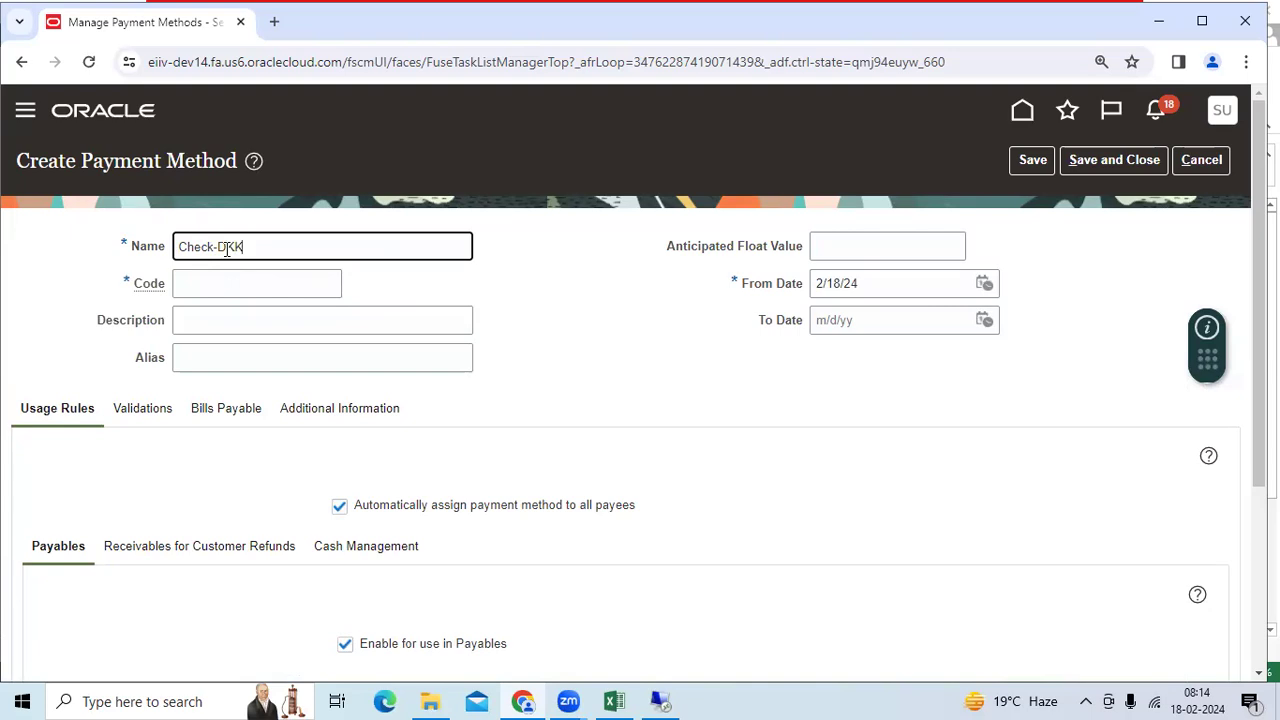
pyautogui.click(236, 280)
pyautogui.write('CHECK_DKK')
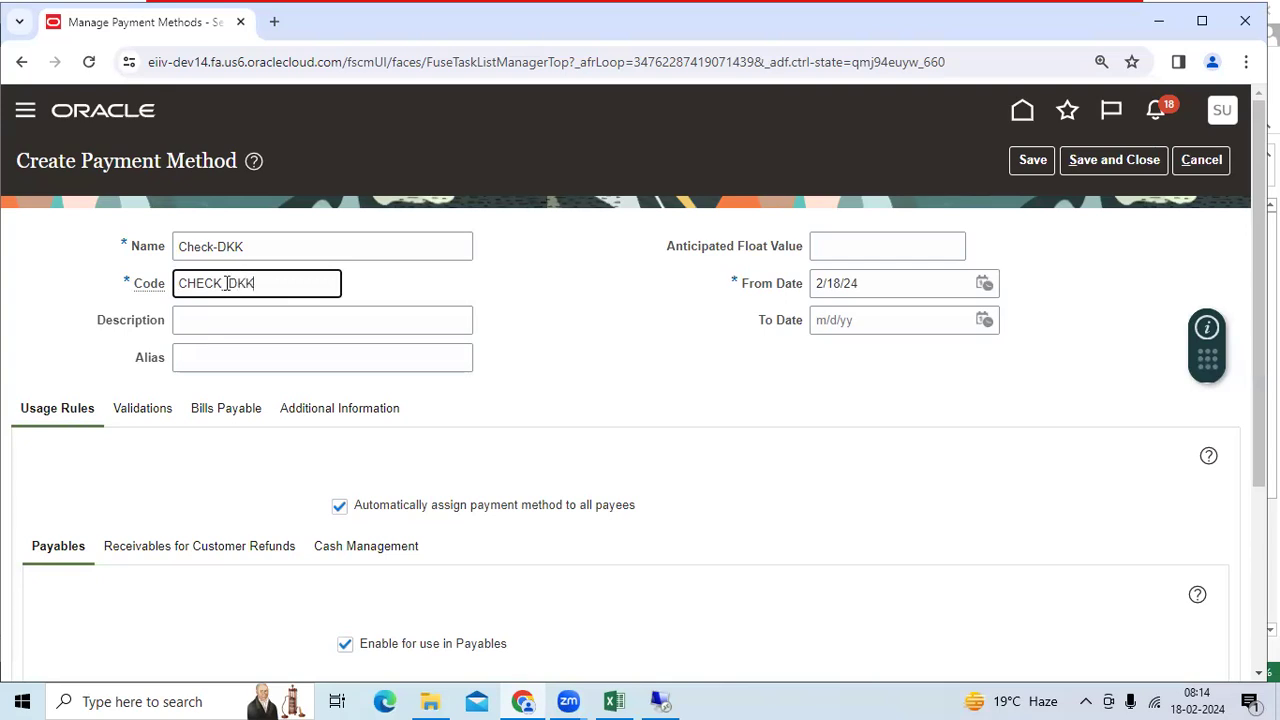
# Restrict Payables usage to the specific business unit Bhavya India Business Unit
pyautogui.scroll(-2, 298, 308)
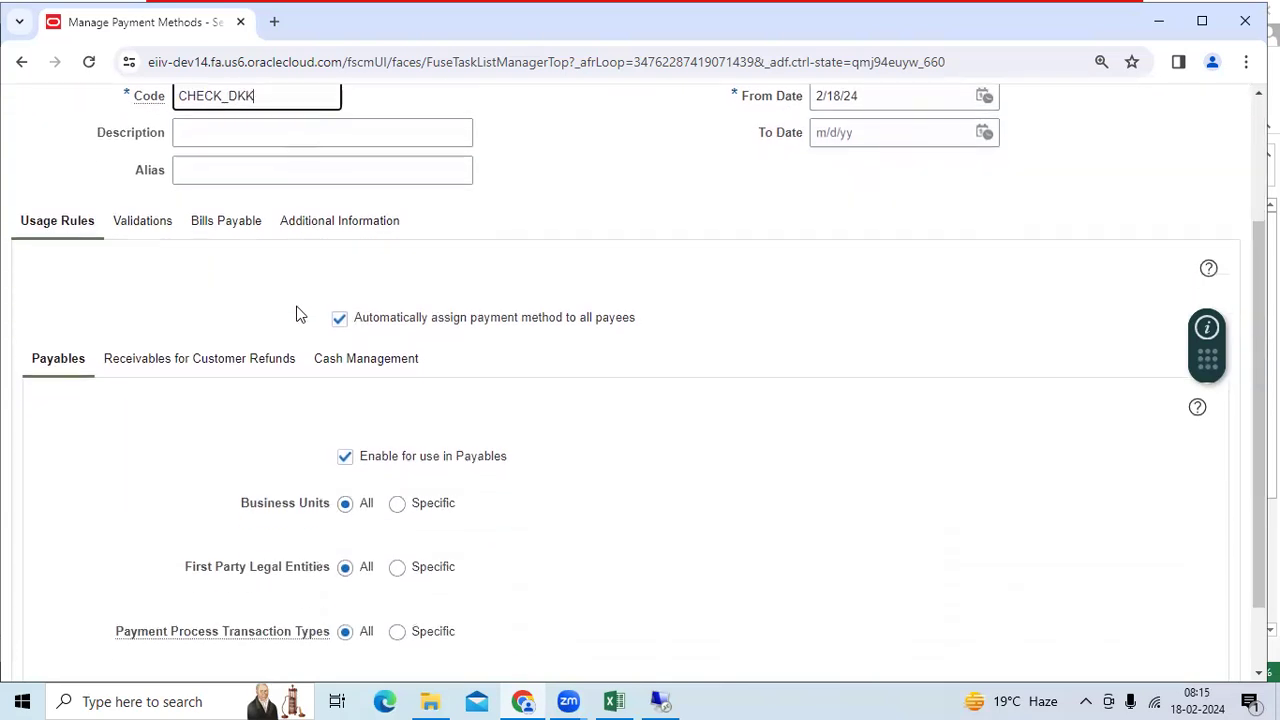
pyautogui.scroll(-1, 298, 314)
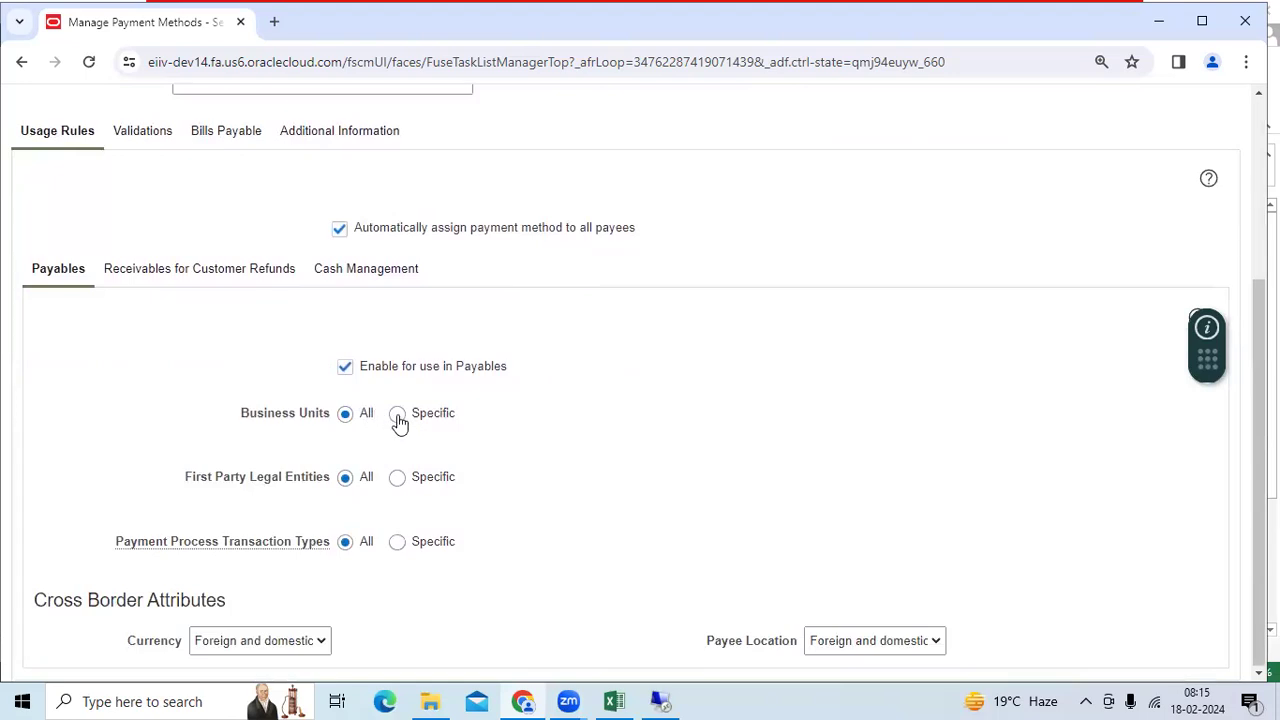
pyautogui.click(398, 418)
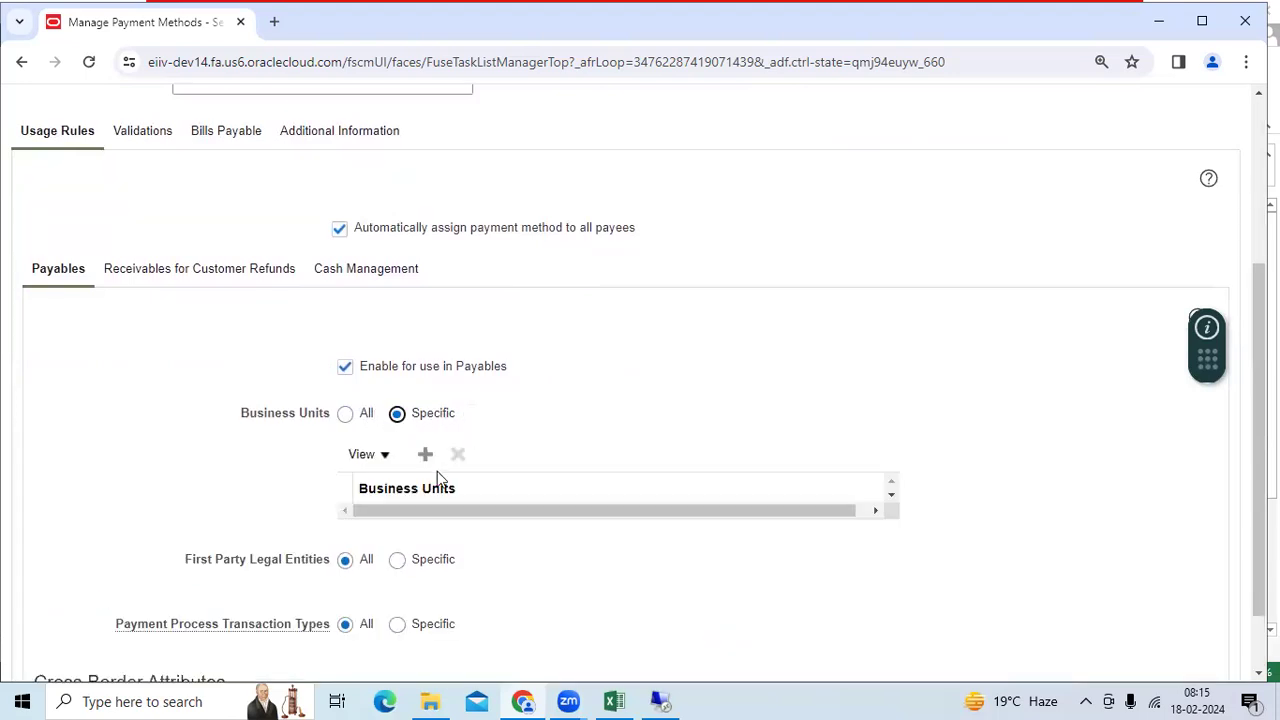
pyautogui.click(426, 456)
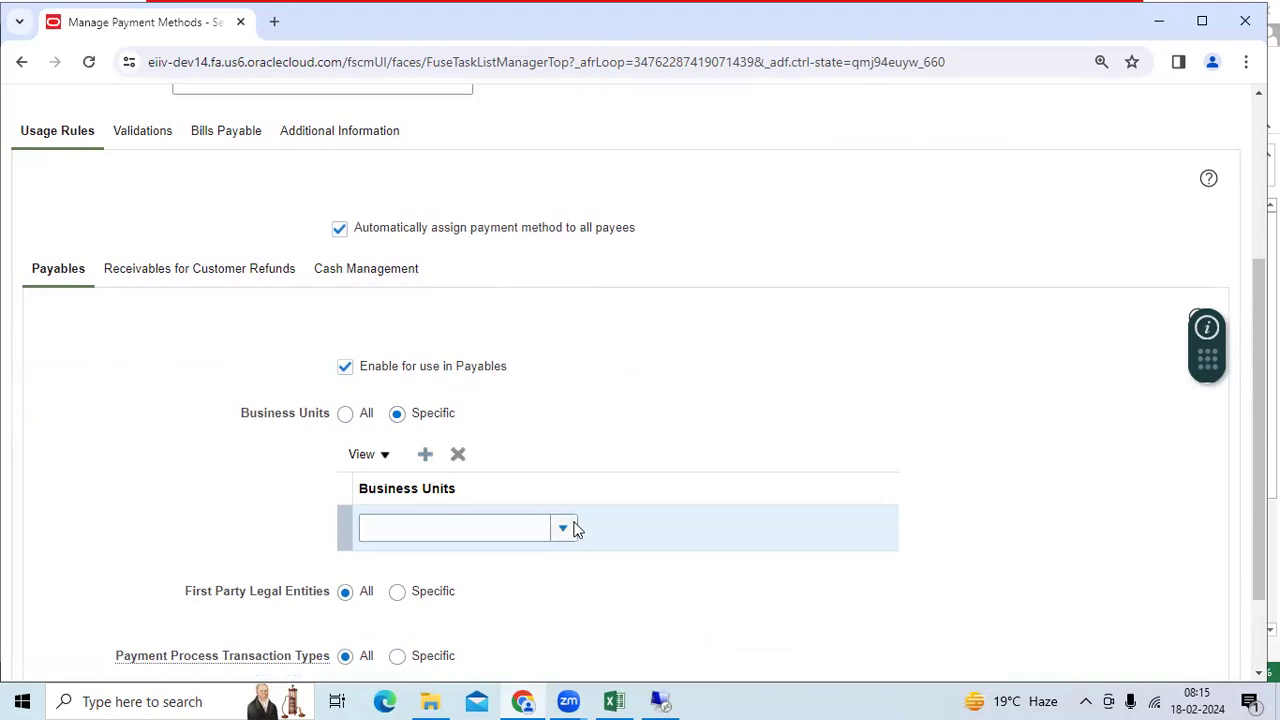
pyautogui.click(563, 527)
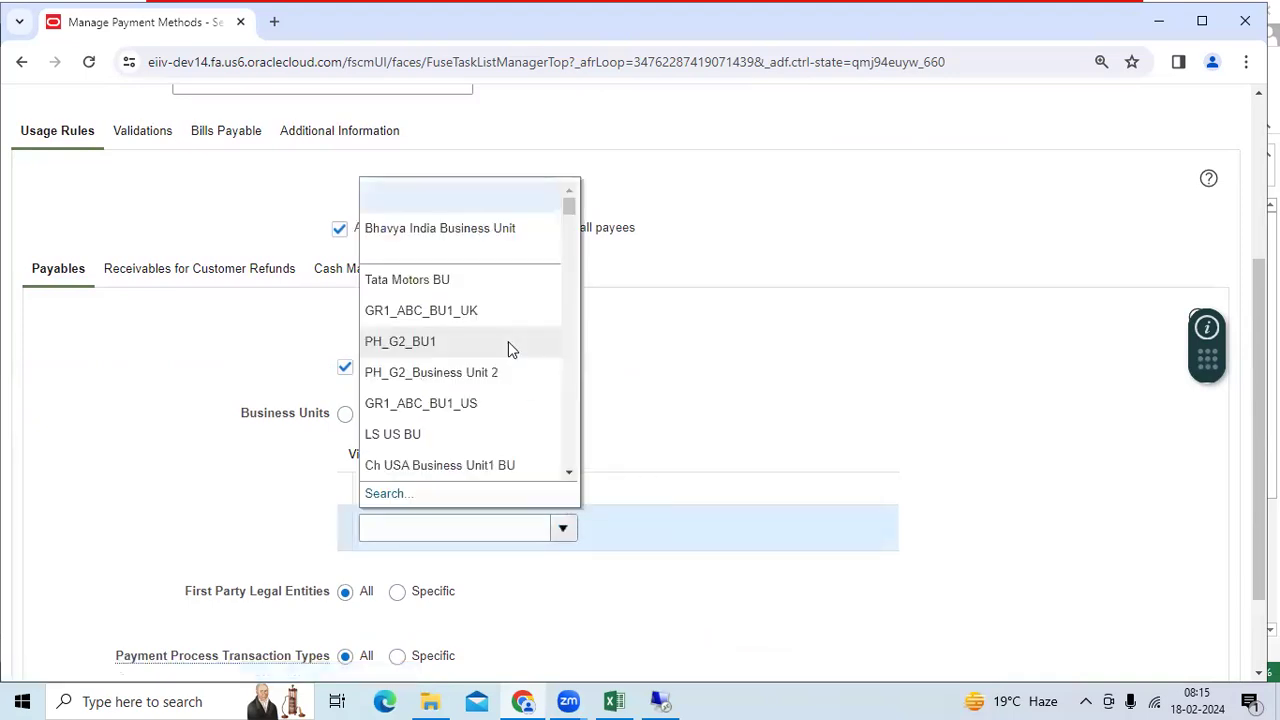
pyautogui.click(500, 229)
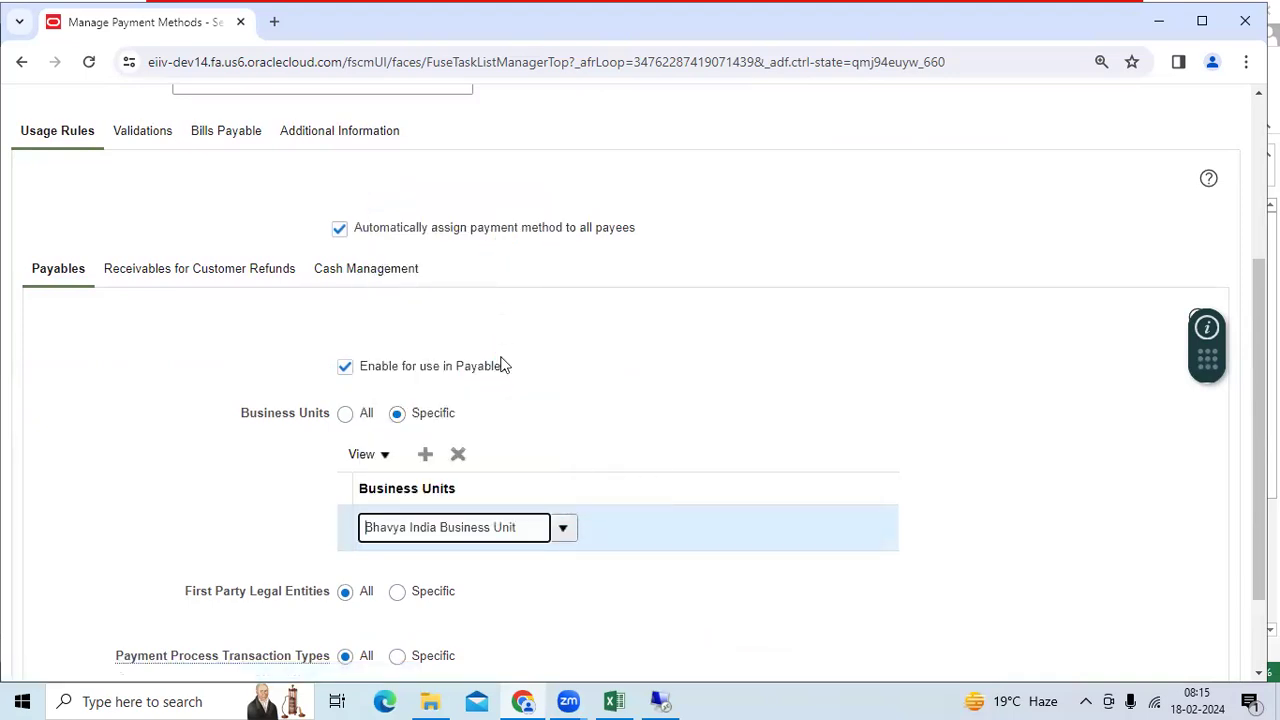
# Rename the payment method to Check-India and change its code to Check-India
pyautogui.scroll(5, 503, 365)
pyautogui.click(245, 246)
pyautogui.moveTo(245, 246); pyautogui.dragTo(220, 246)
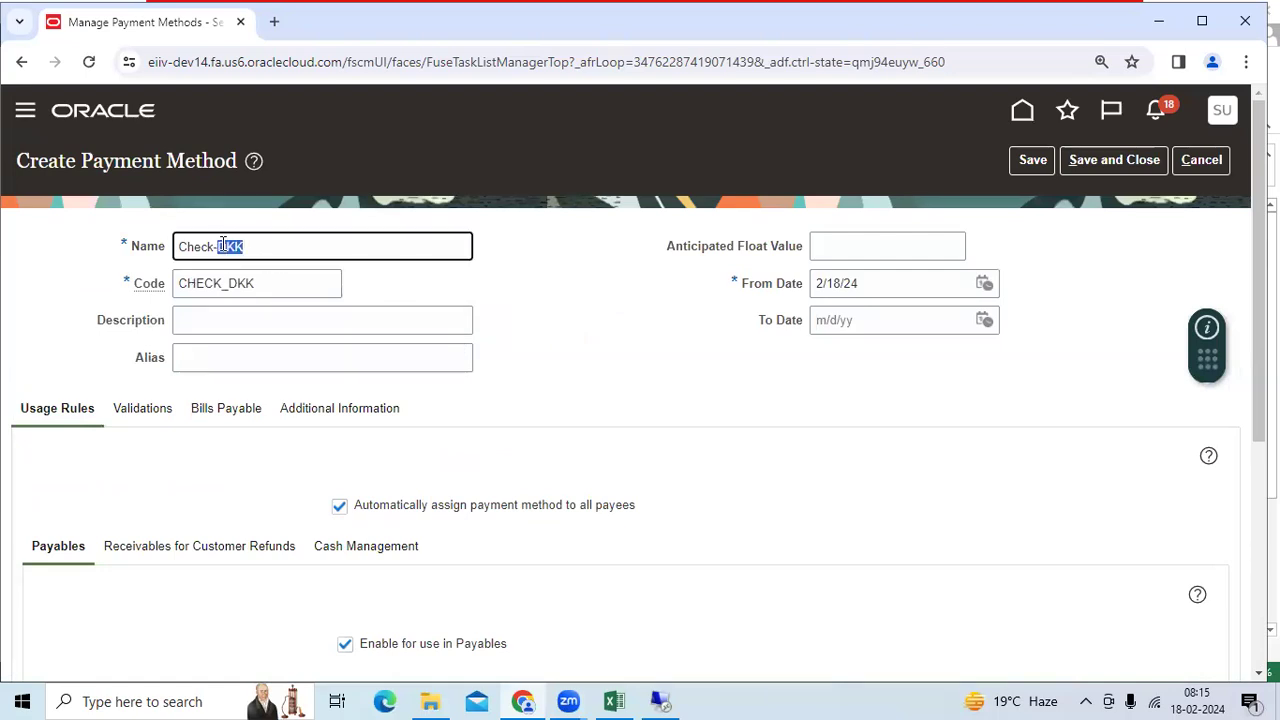
pyautogui.write('India')
pyautogui.moveTo(286, 243); pyautogui.dragTo(103, 246)
pyautogui.hotkey('ctrl', 'c')
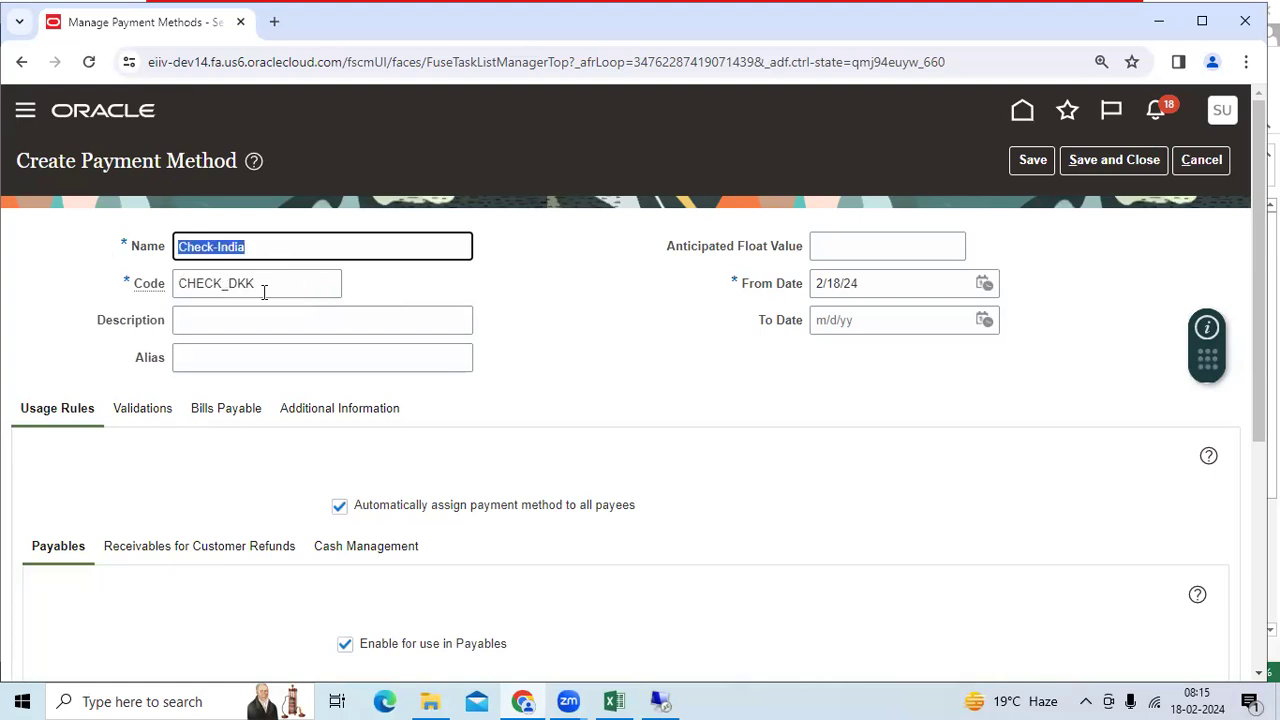
pyautogui.moveTo(264, 291); pyautogui.dragTo(167, 291)
pyautogui.hotkey('ctrl', 'v')
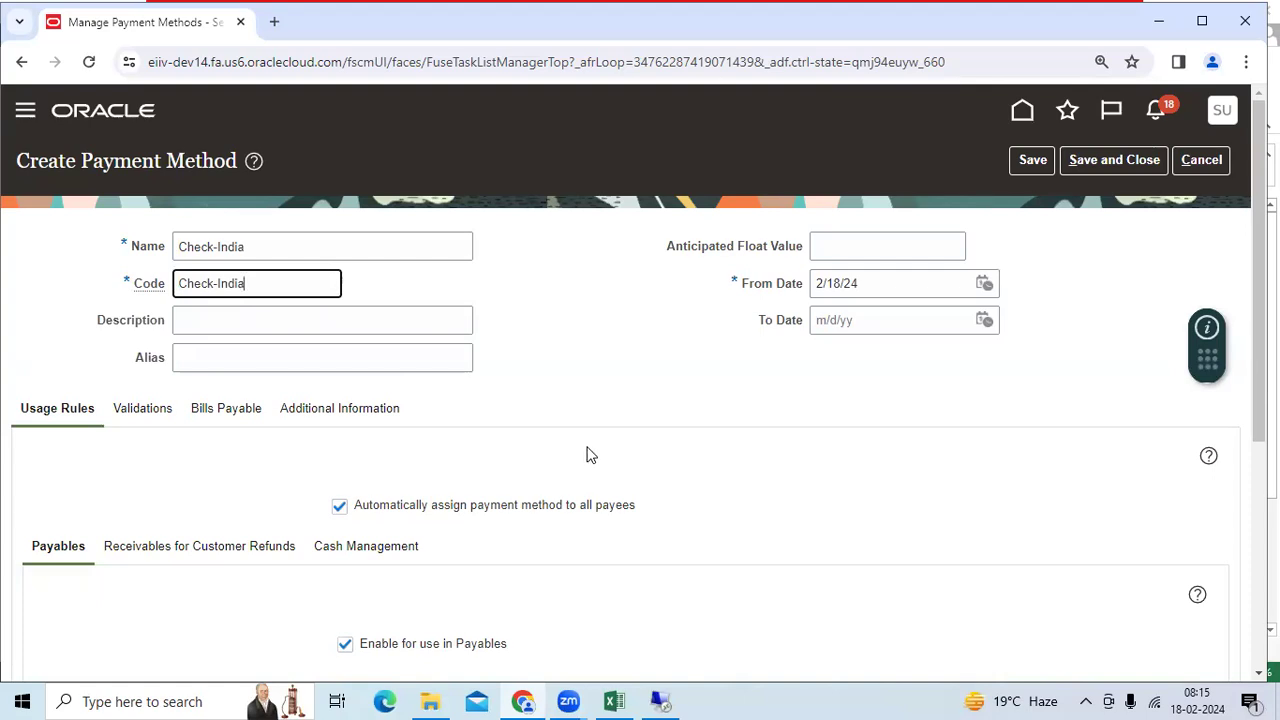
# Recheck the Check-India name and the selected Bhavya India Business Unit value
pyautogui.scroll(-4, 588, 455)
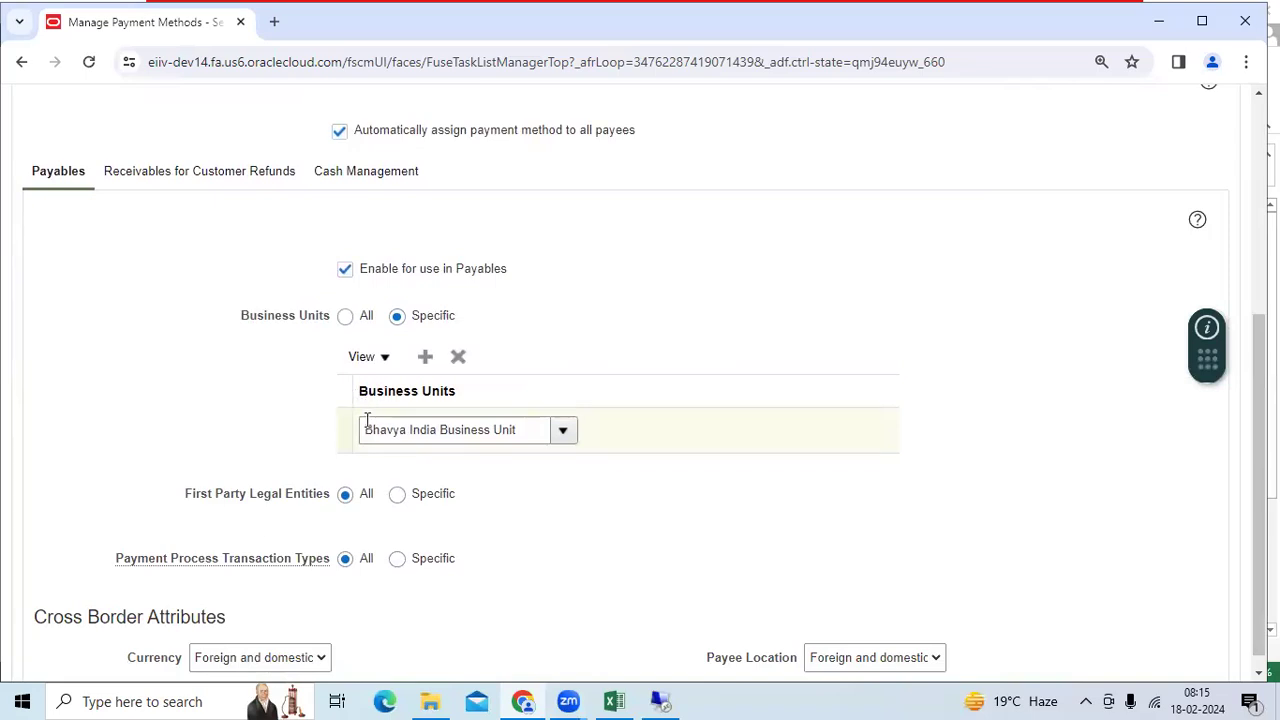
pyautogui.scroll(4, 476, 430)
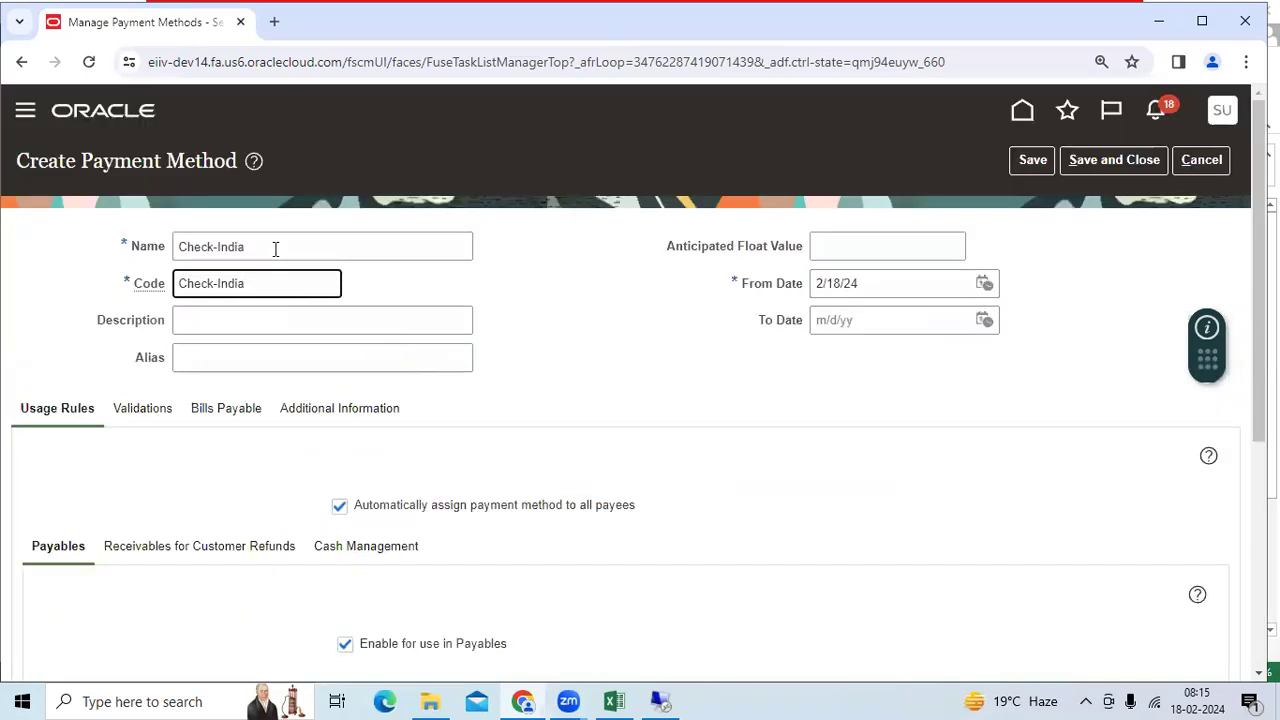
pyautogui.moveTo(277, 248); pyautogui.dragTo(173, 248)
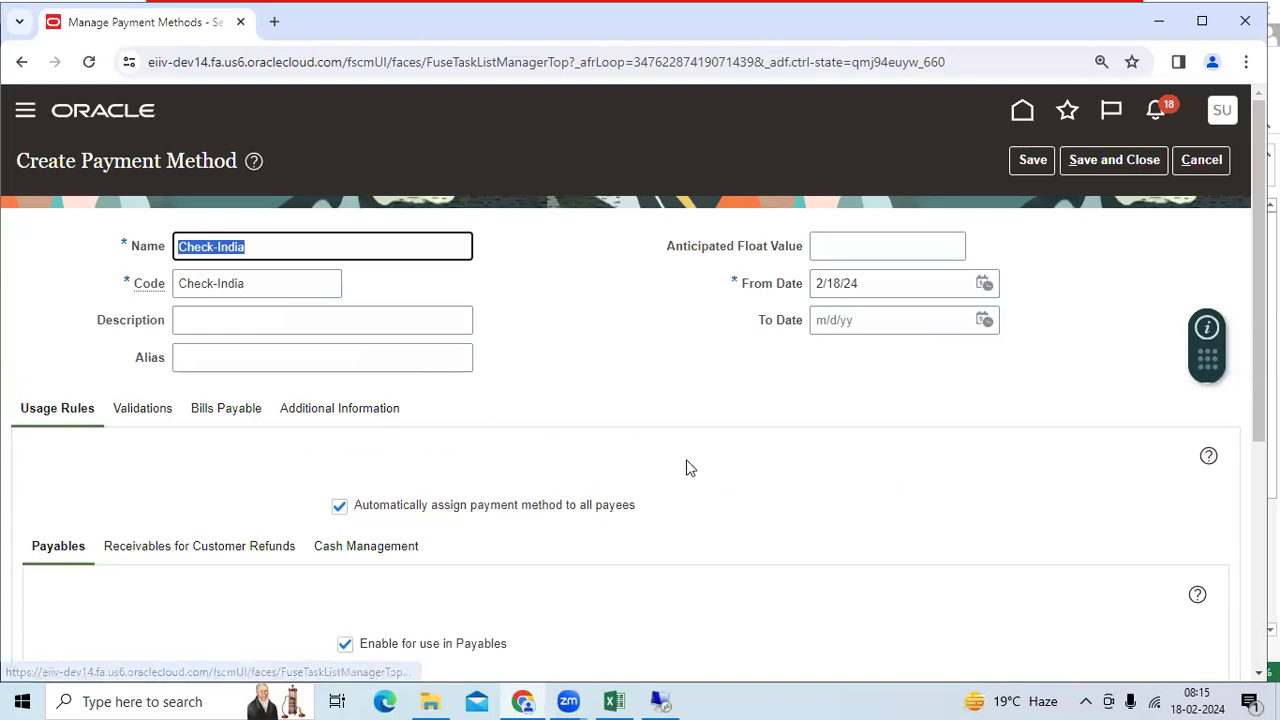
pyautogui.scroll(-1, 688, 471)
pyautogui.scroll(-3, 688, 471)
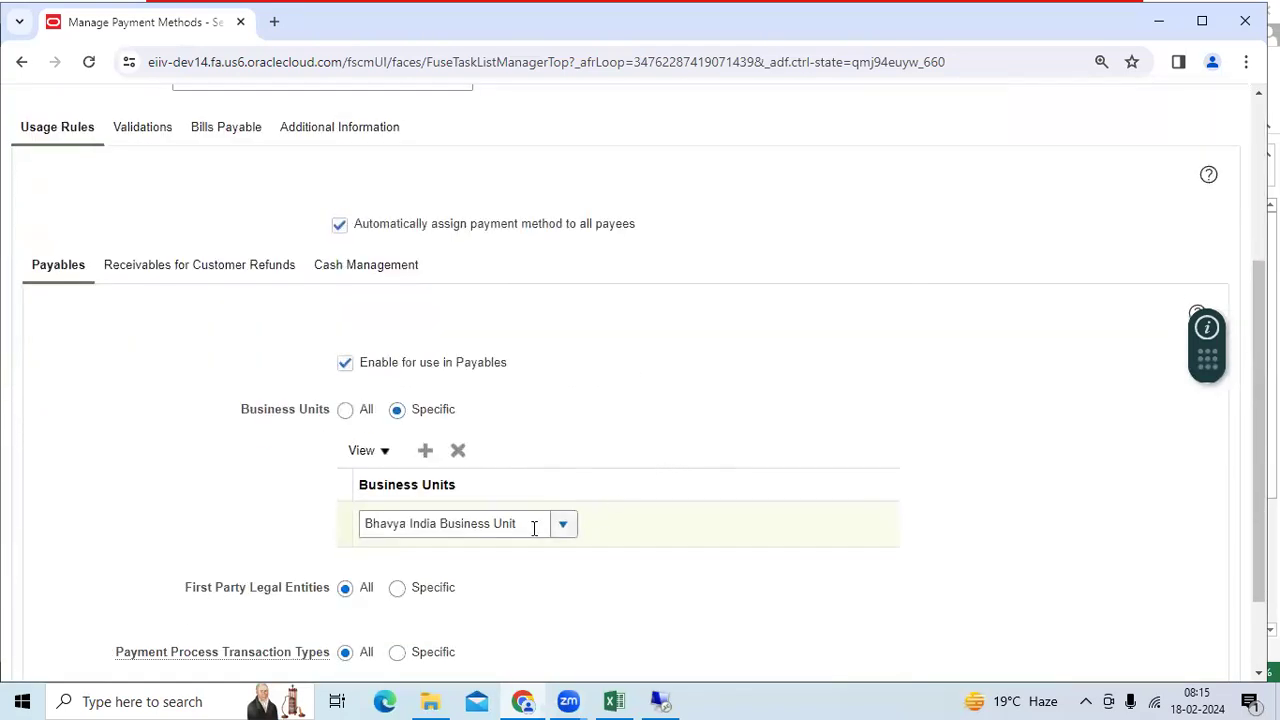
pyautogui.moveTo(524, 528); pyautogui.dragTo(357, 525)
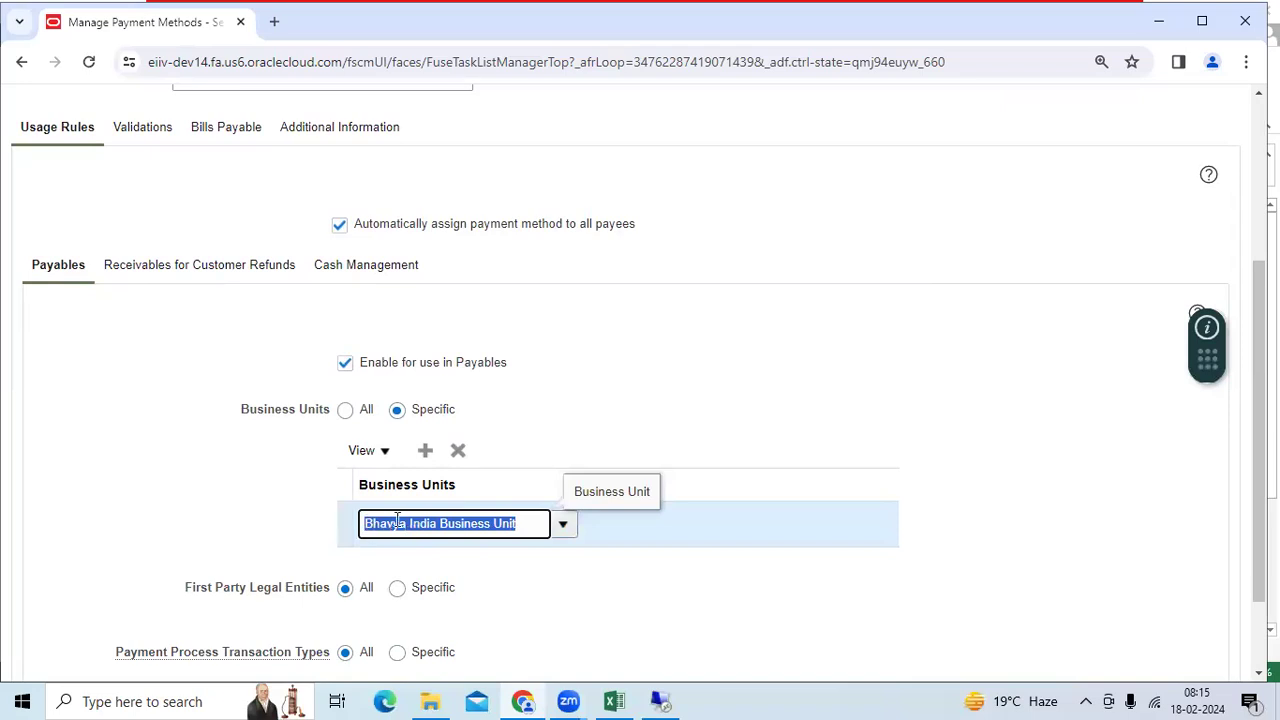
pyautogui.scroll(4, 357, 373)
pyautogui.moveTo(258, 246); pyautogui.dragTo(163, 252)
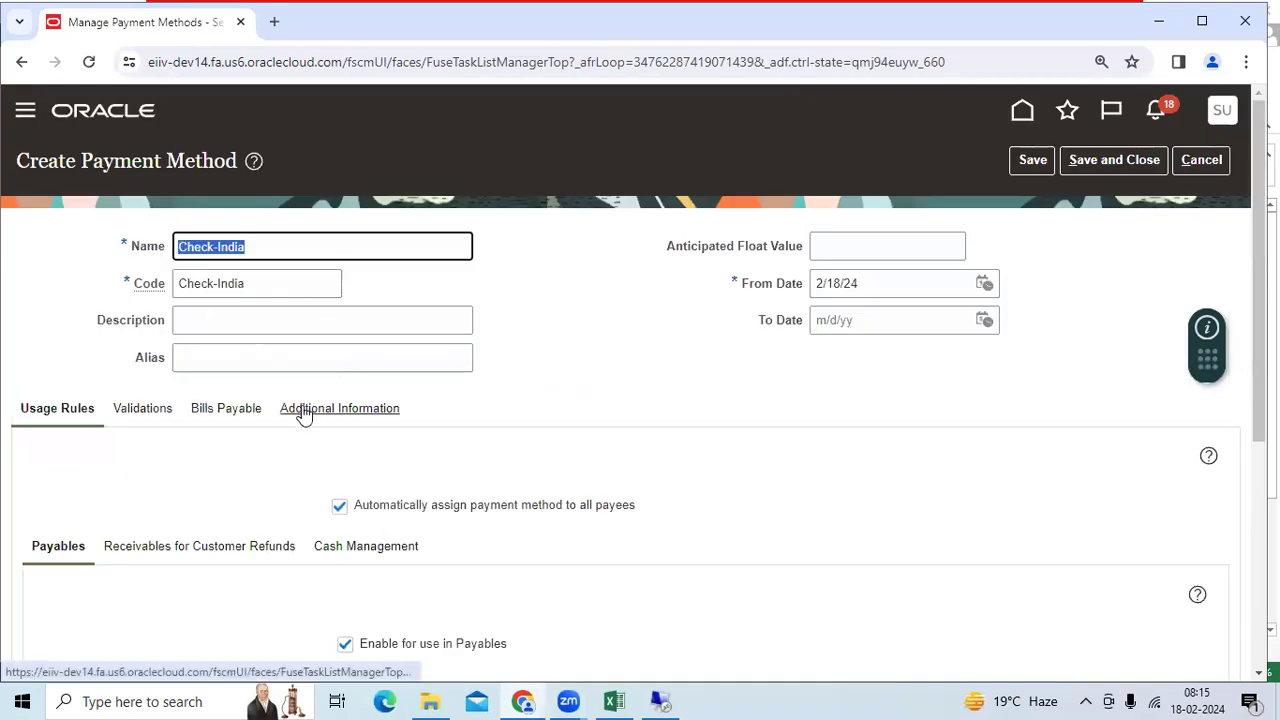
pyautogui.scroll(-4, 453, 462)
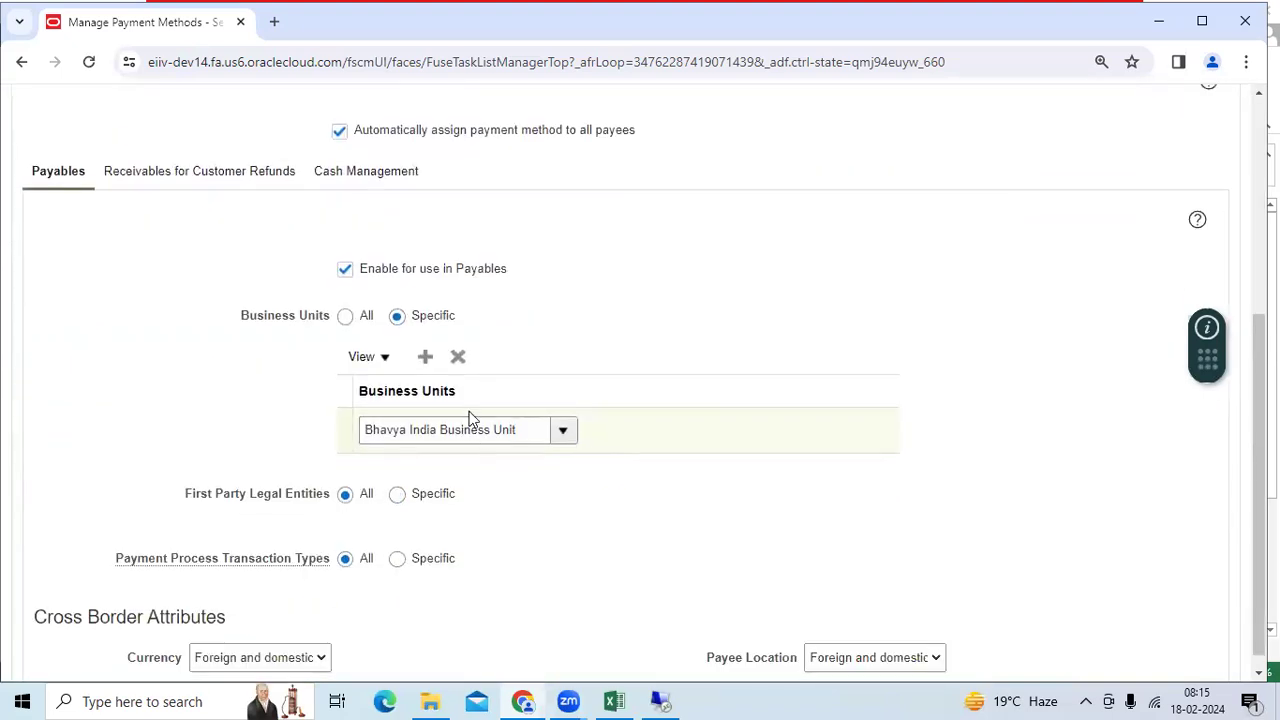
pyautogui.scroll(4, 594, 483)
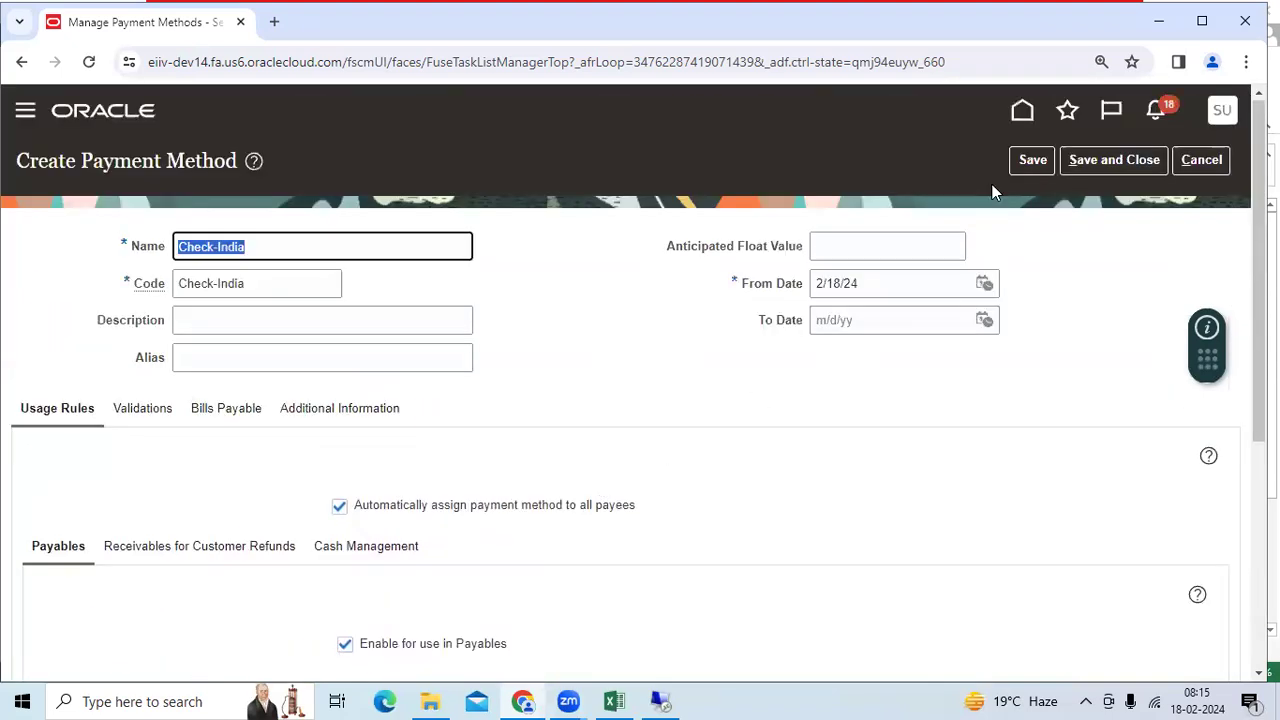
# Try saving Check-India and dismiss the IBY-825199 usage-rule error
pyautogui.click(1030, 162)
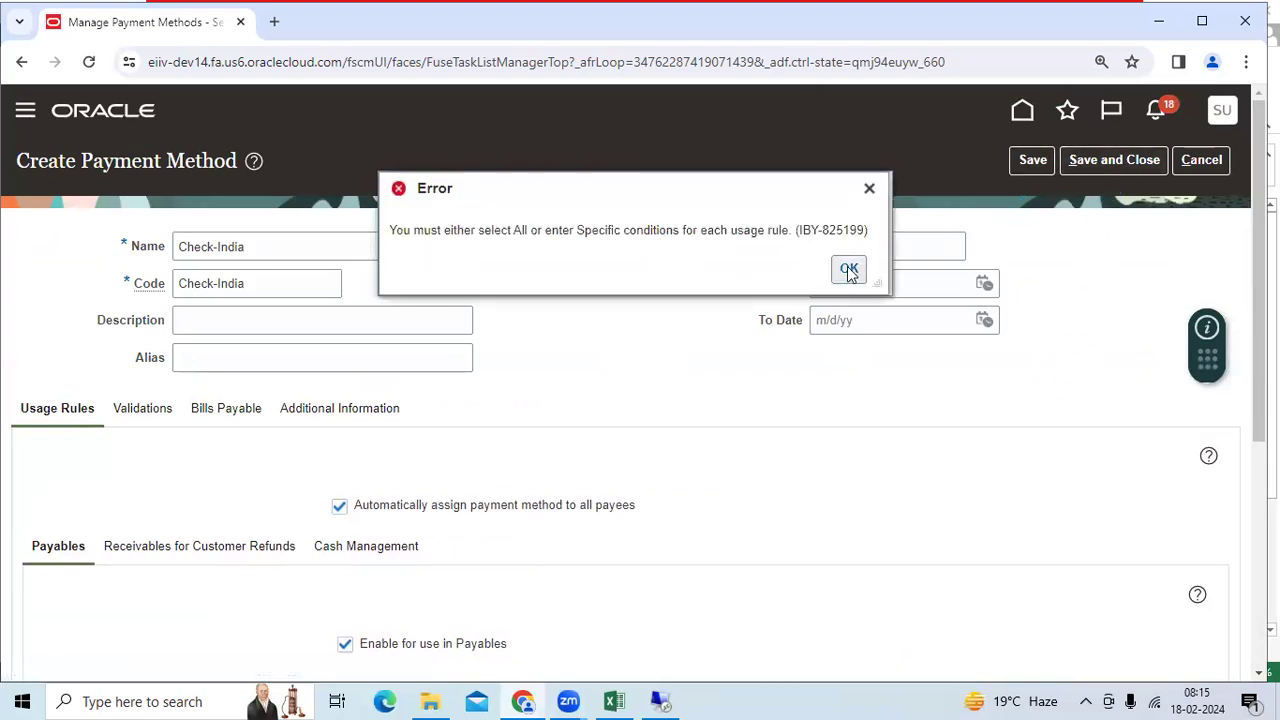
pyautogui.click(848, 272)
pyautogui.scroll(-1, 183, 437)
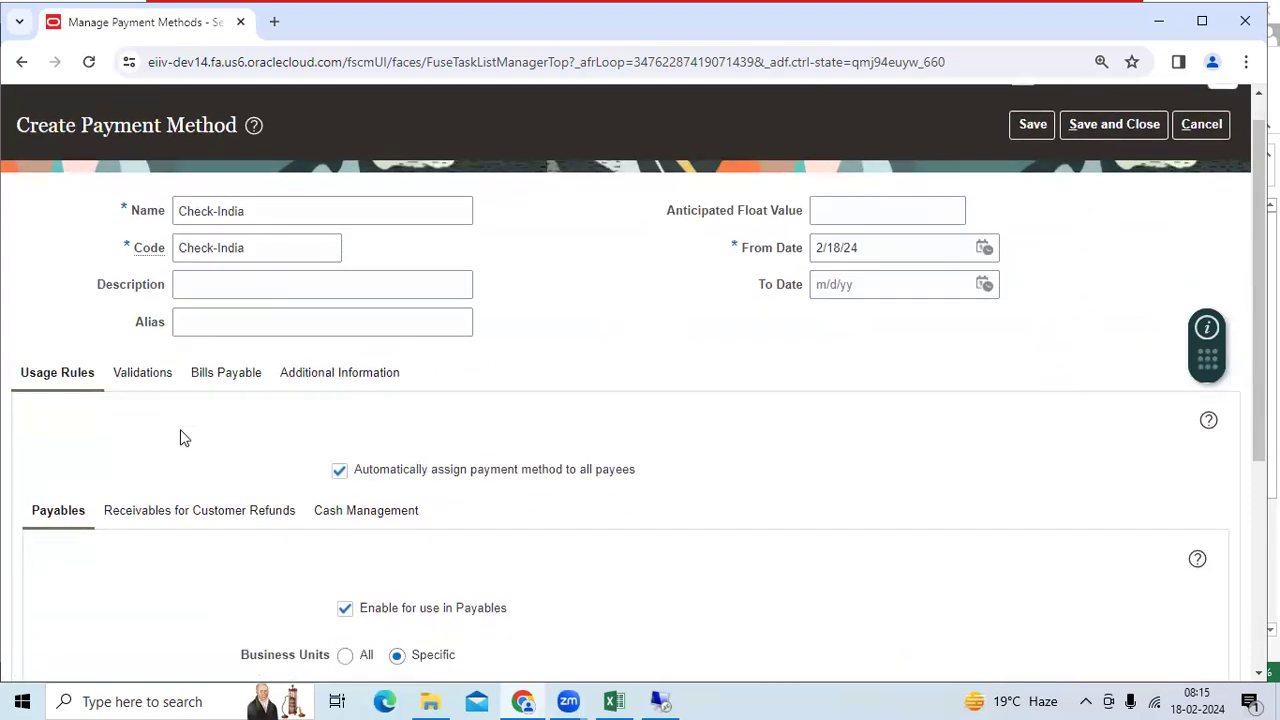
pyautogui.scroll(-3, 183, 437)
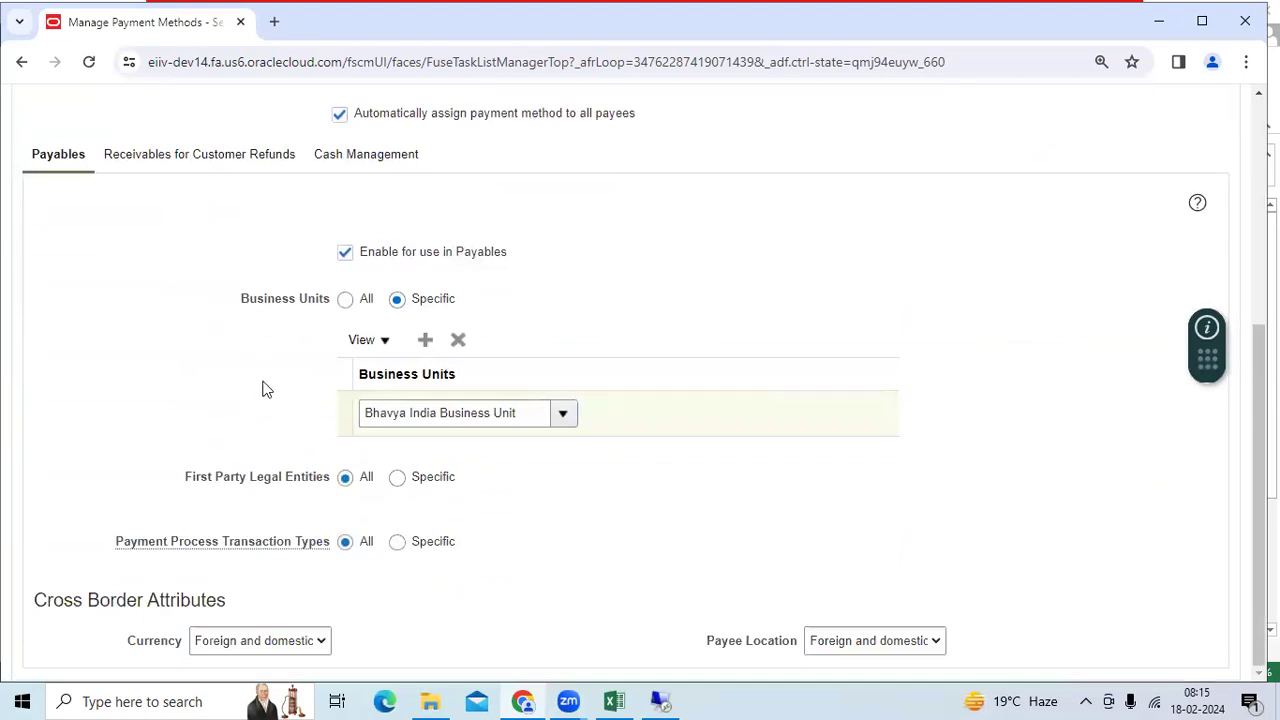
pyautogui.scroll(3, 265, 389)
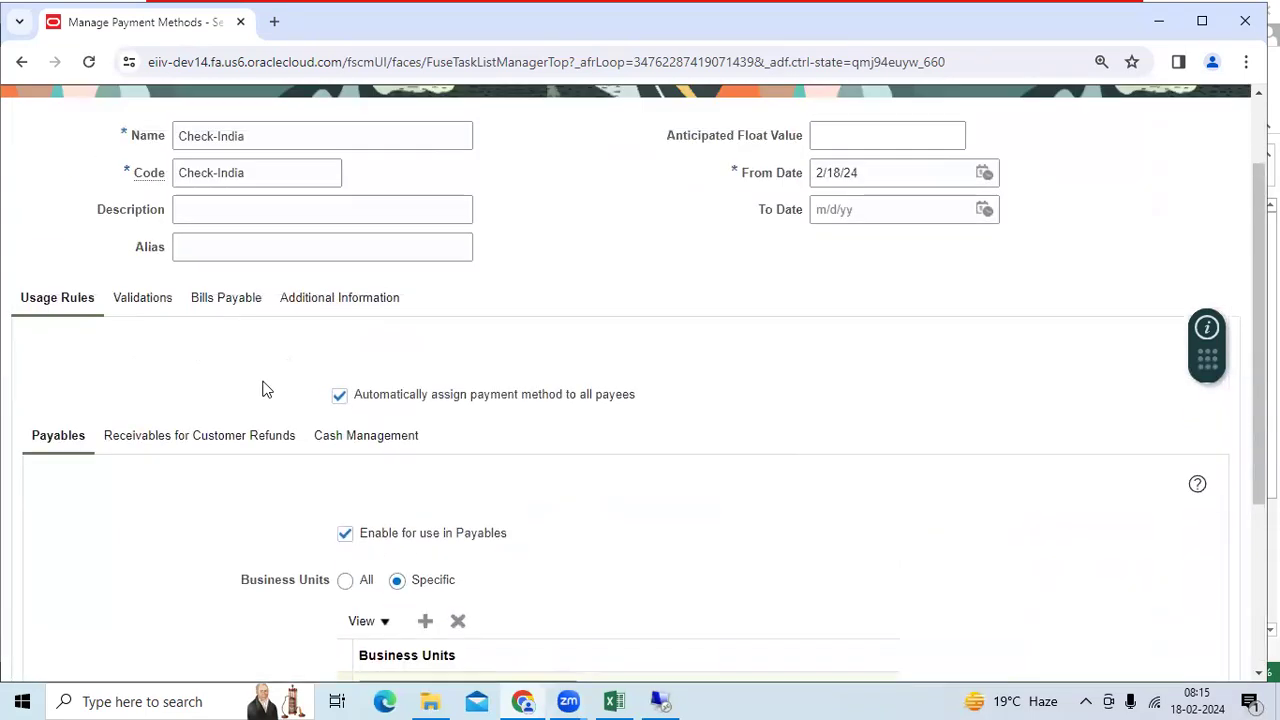
# Review the Validations and Bills Payable settings, then return to the usage rules
pyautogui.click(137, 300)
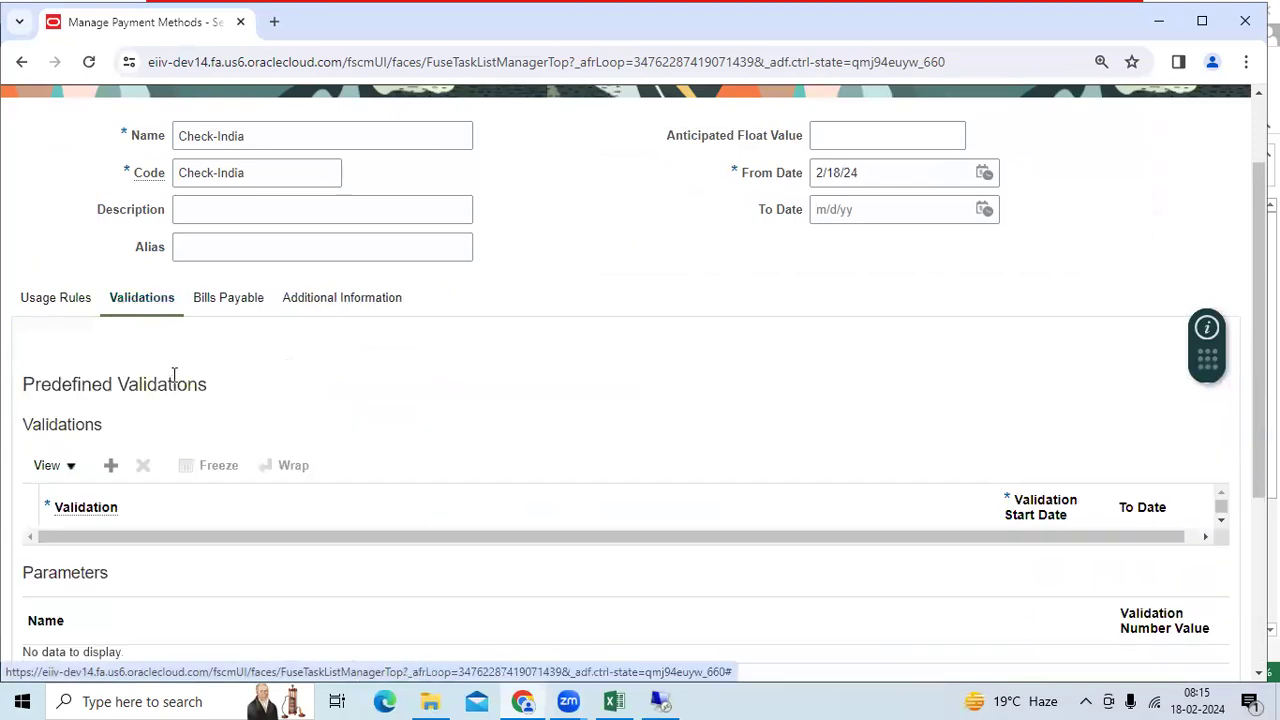
pyautogui.scroll(-3, 171, 376)
pyautogui.scroll(4, 177, 382)
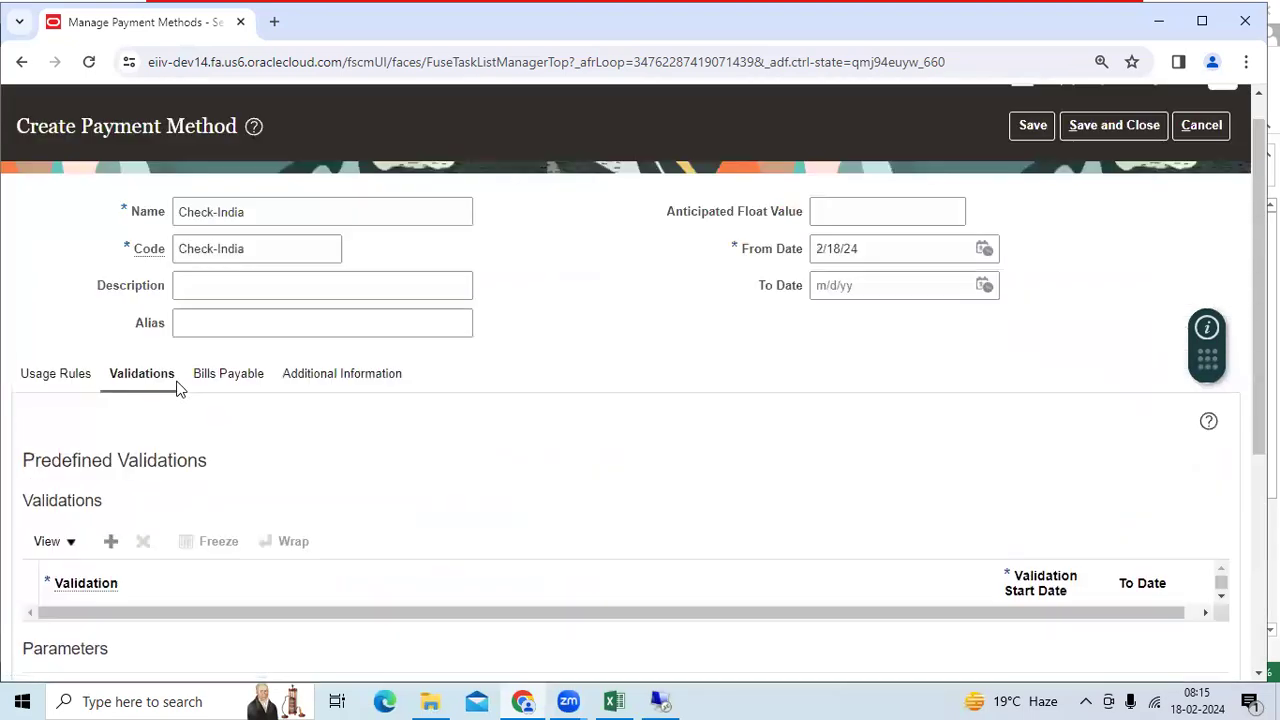
pyautogui.scroll(-3, 177, 386)
pyautogui.scroll(3, 177, 386)
pyautogui.click(222, 412)
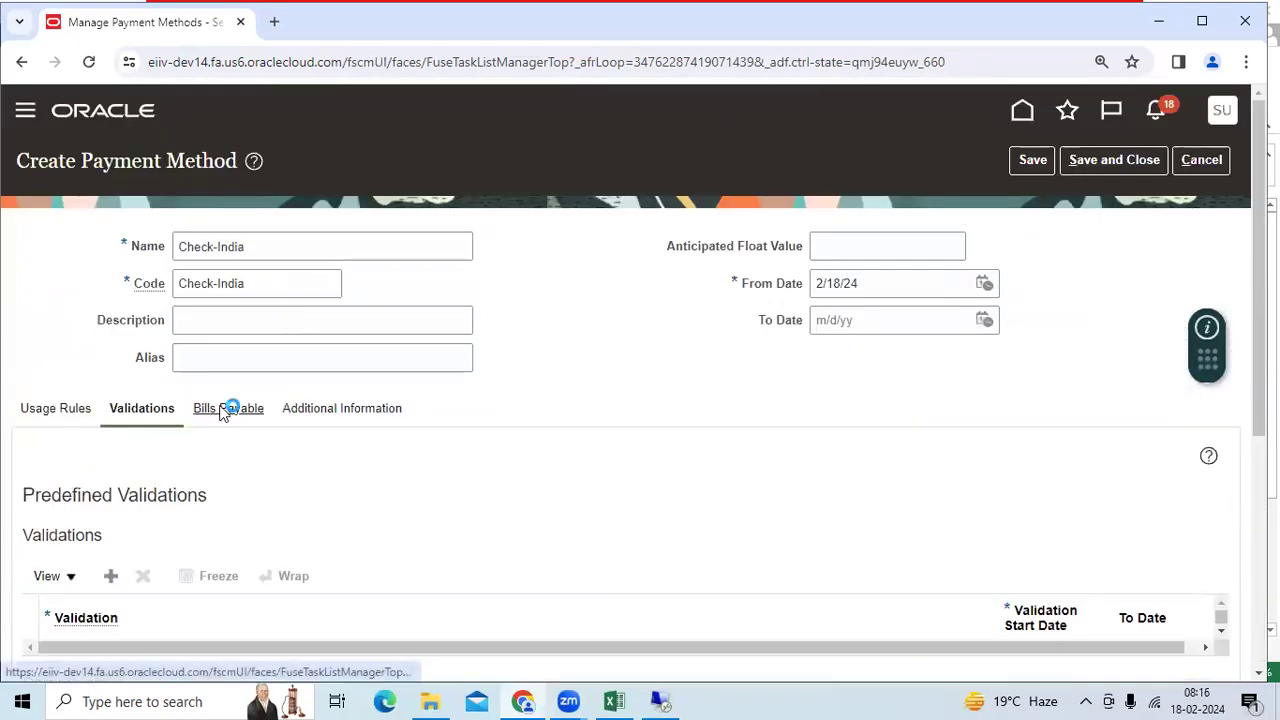
pyautogui.click(72, 414)
# Try Save and Close, dismiss the usage-rule errors, and check the customer refunds usage rules
pyautogui.scroll(-3, 72, 415)
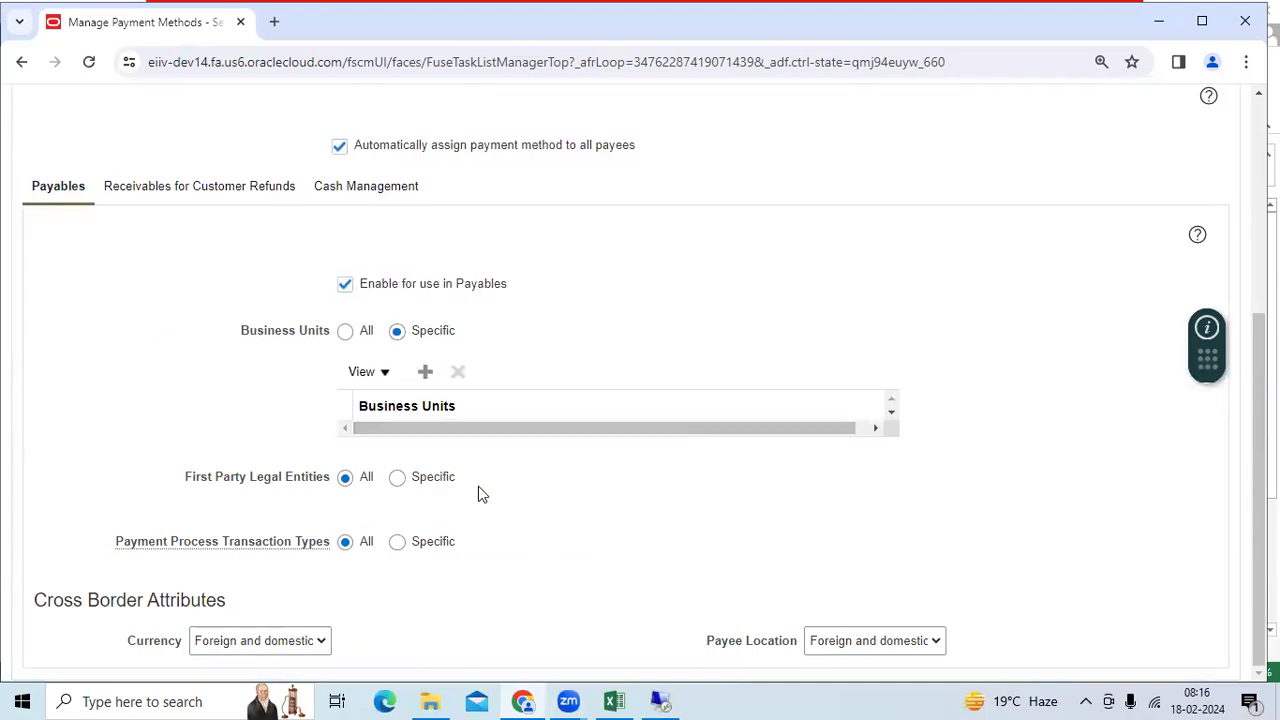
pyautogui.scroll(3, 589, 494)
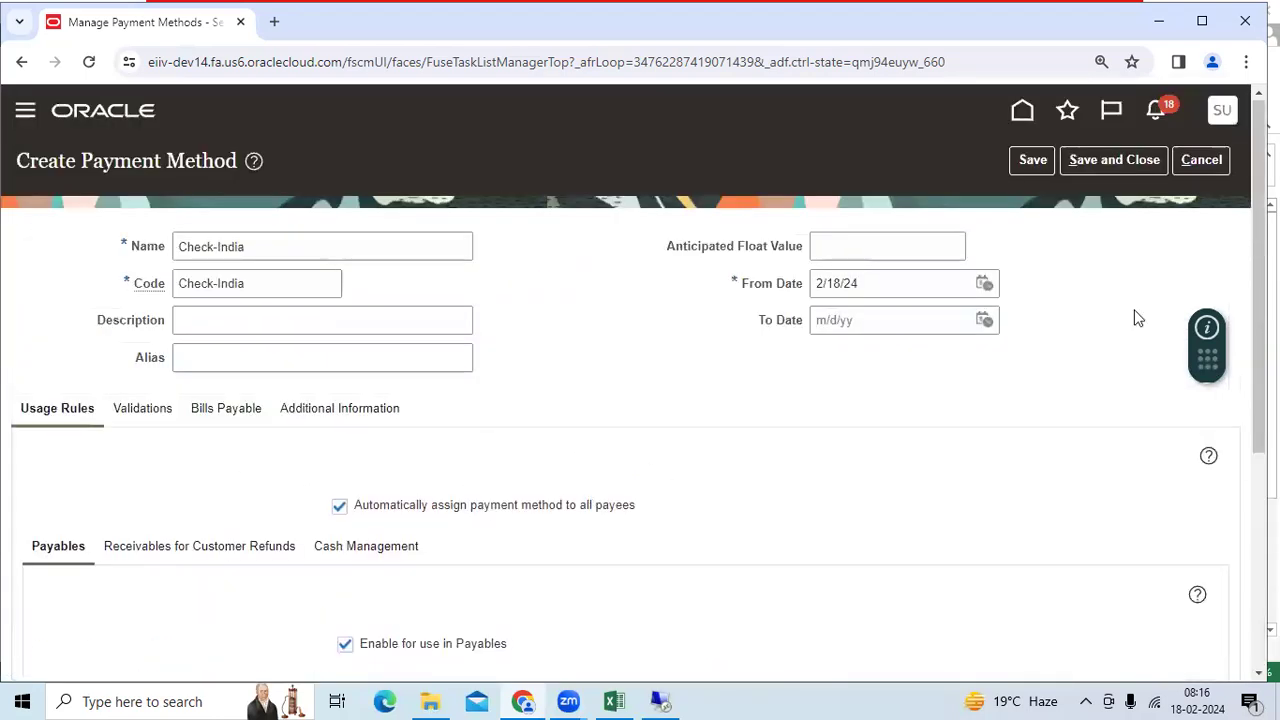
pyautogui.click(1111, 165)
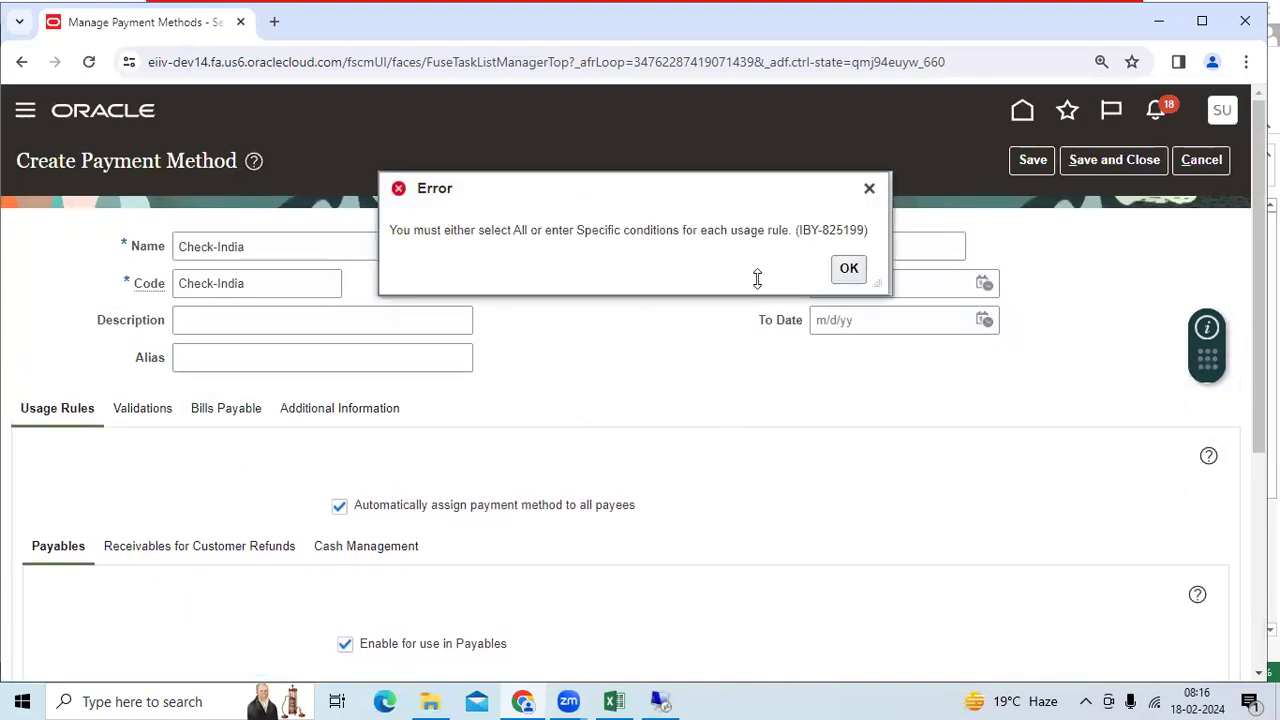
pyautogui.click(849, 269)
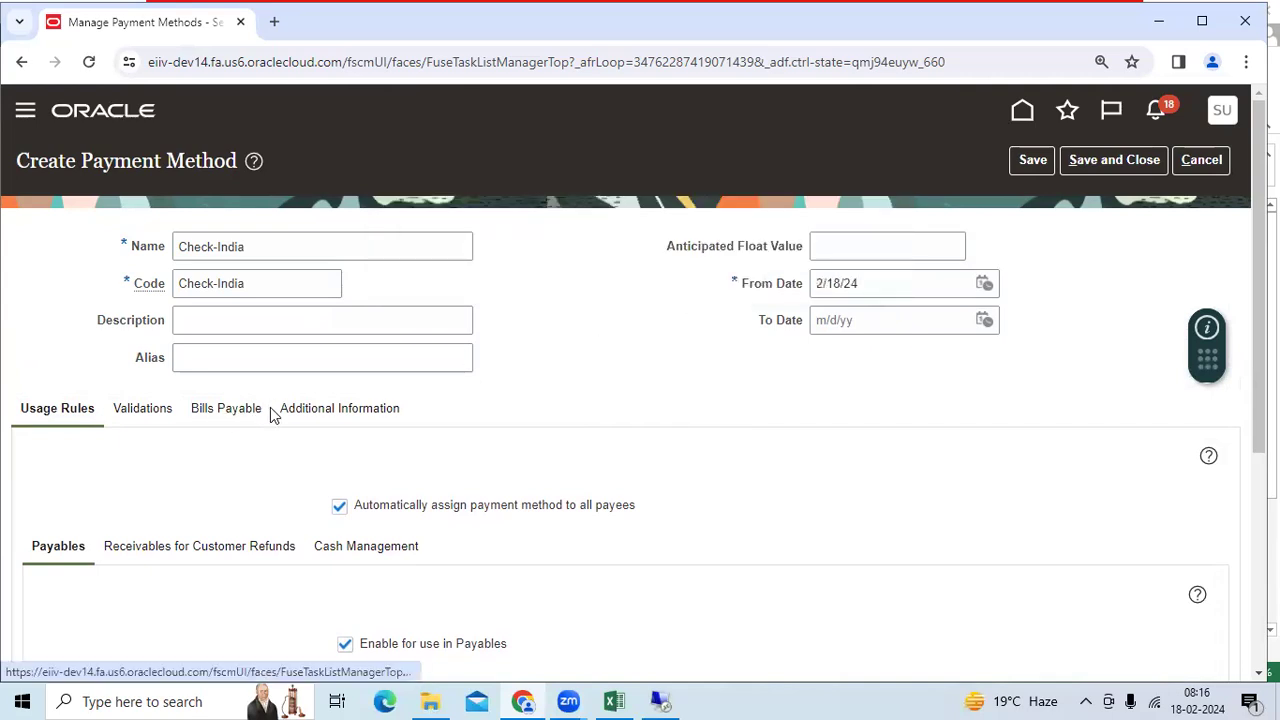
pyautogui.scroll(-3, 271, 414)
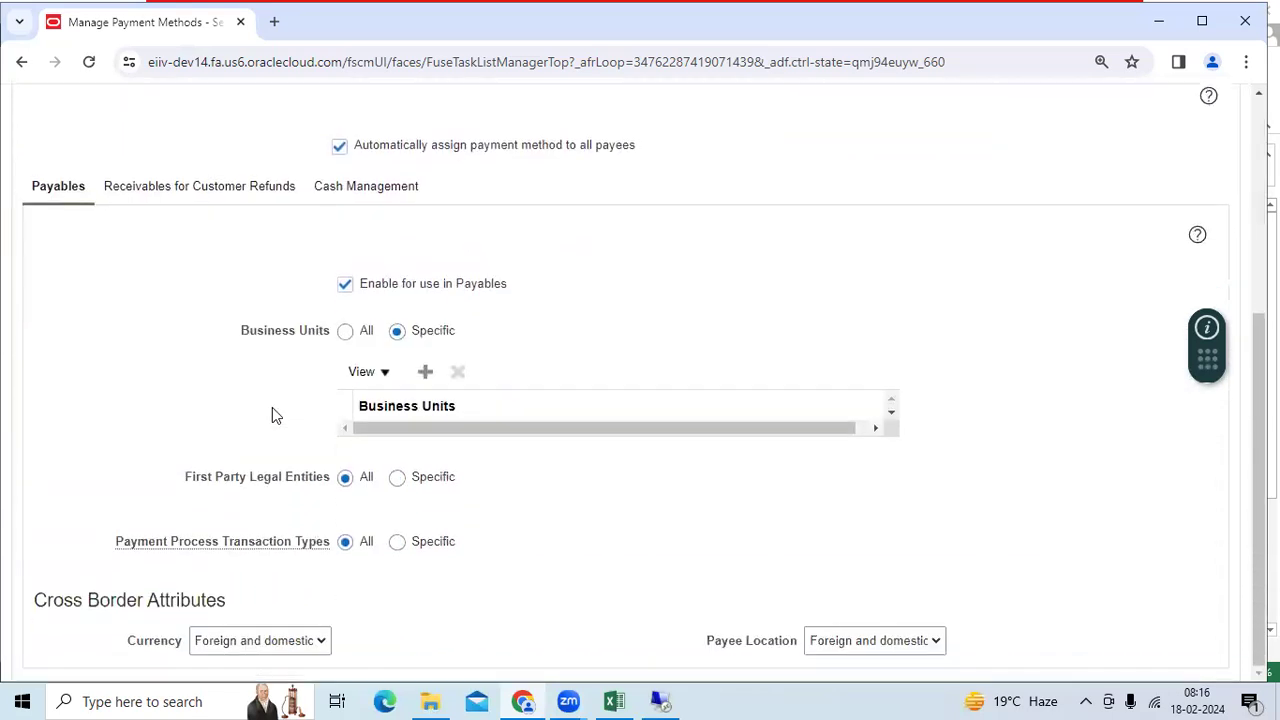
pyautogui.click(200, 189)
pyautogui.click(846, 279)
pyautogui.scroll(1, 716, 488)
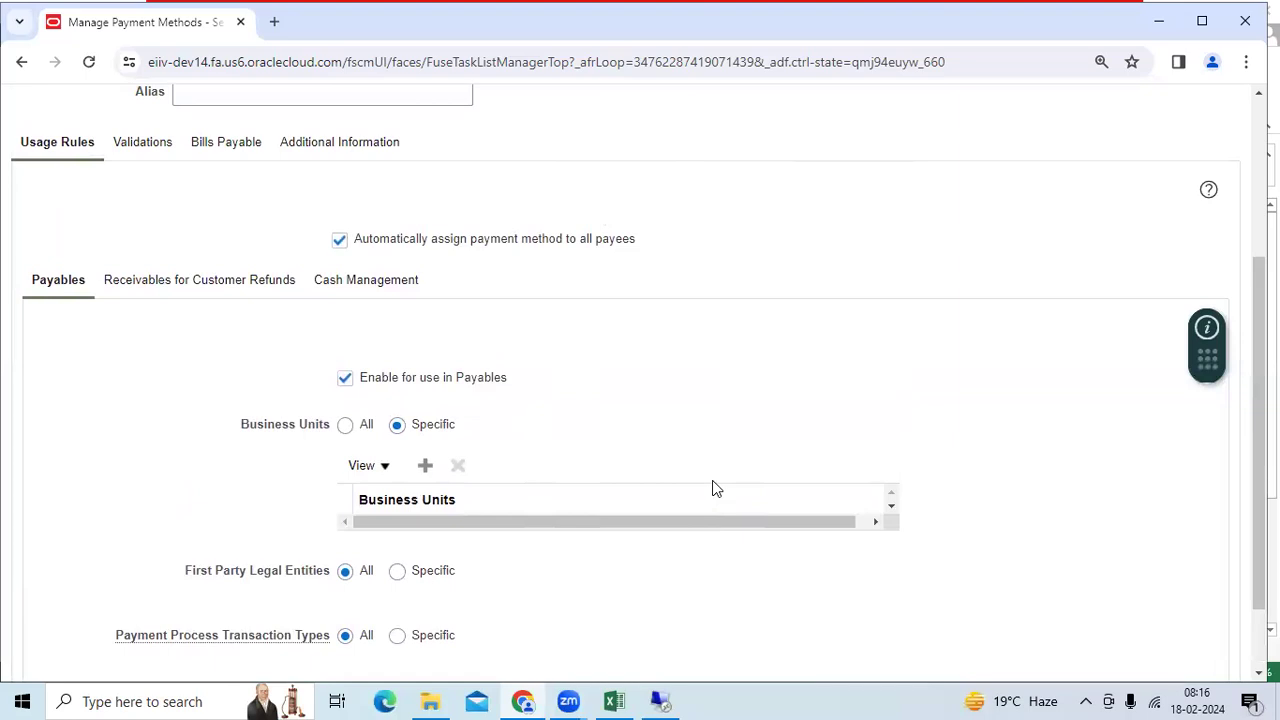
pyautogui.scroll(-1, 716, 488)
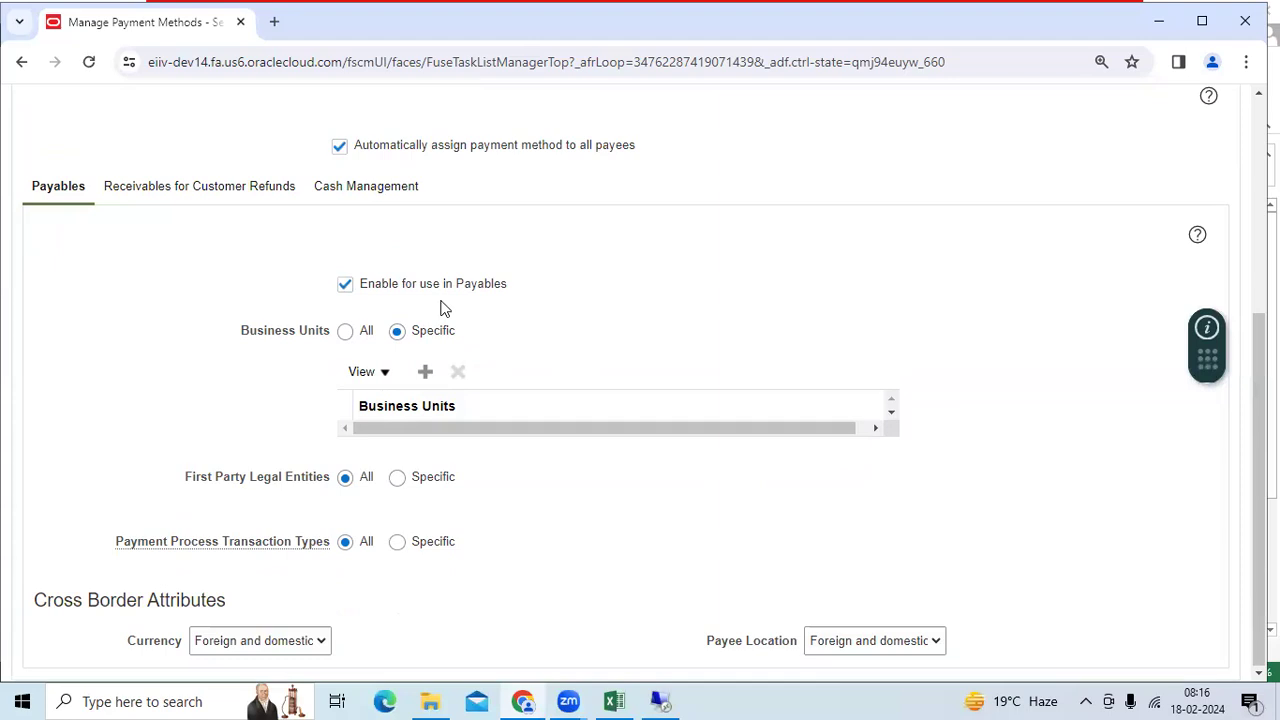
pyautogui.scroll(2, 700, 380)
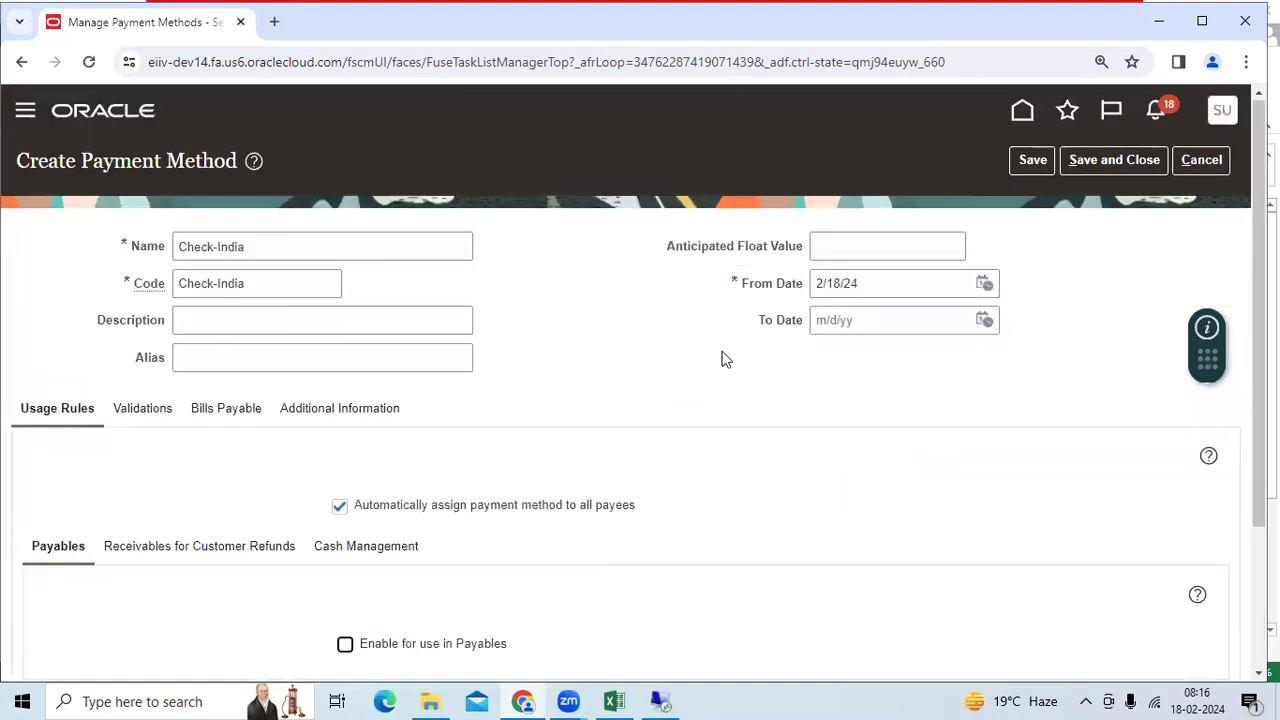
pyautogui.scroll(-2, 689, 389)
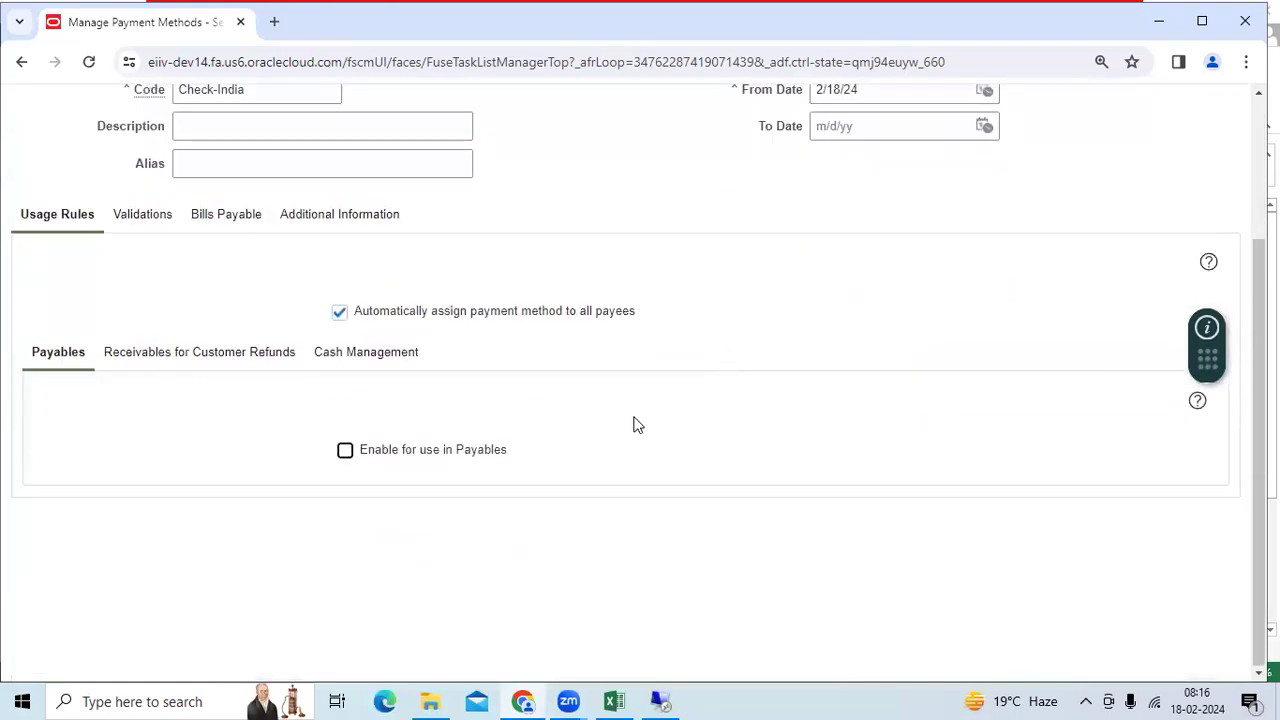
pyautogui.scroll(2, 636, 412)
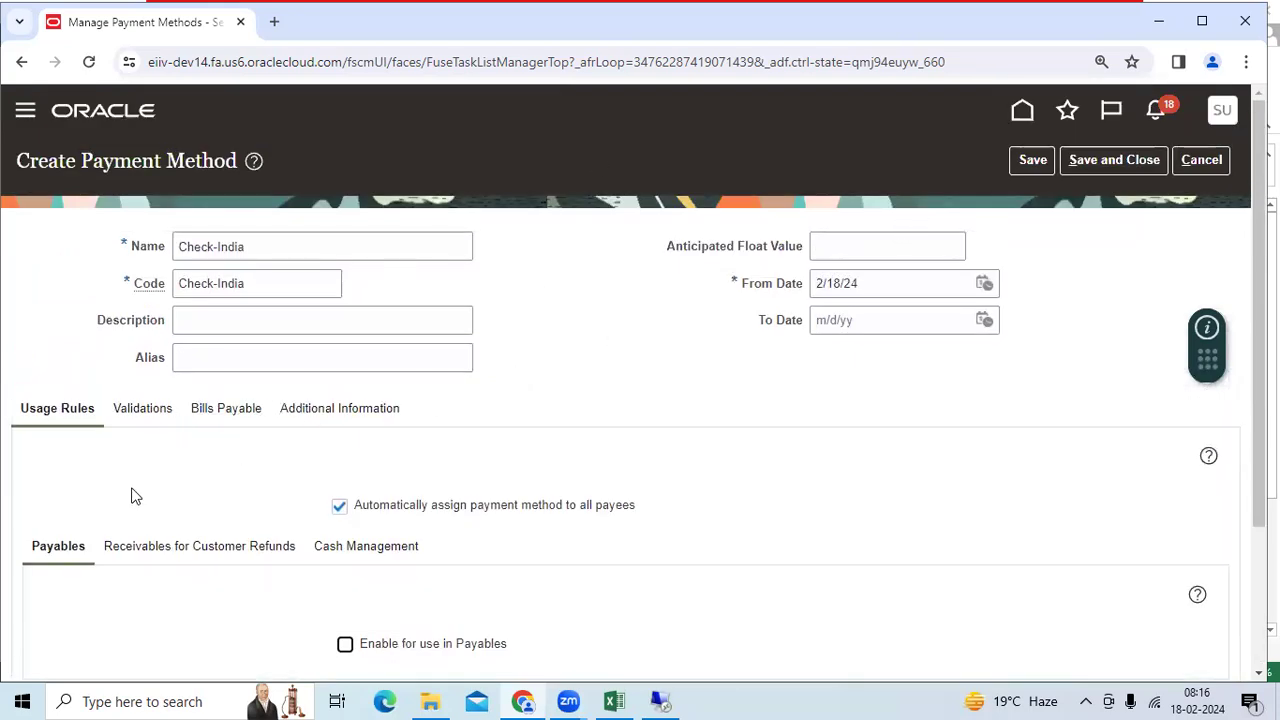
pyautogui.scroll(-2, 294, 507)
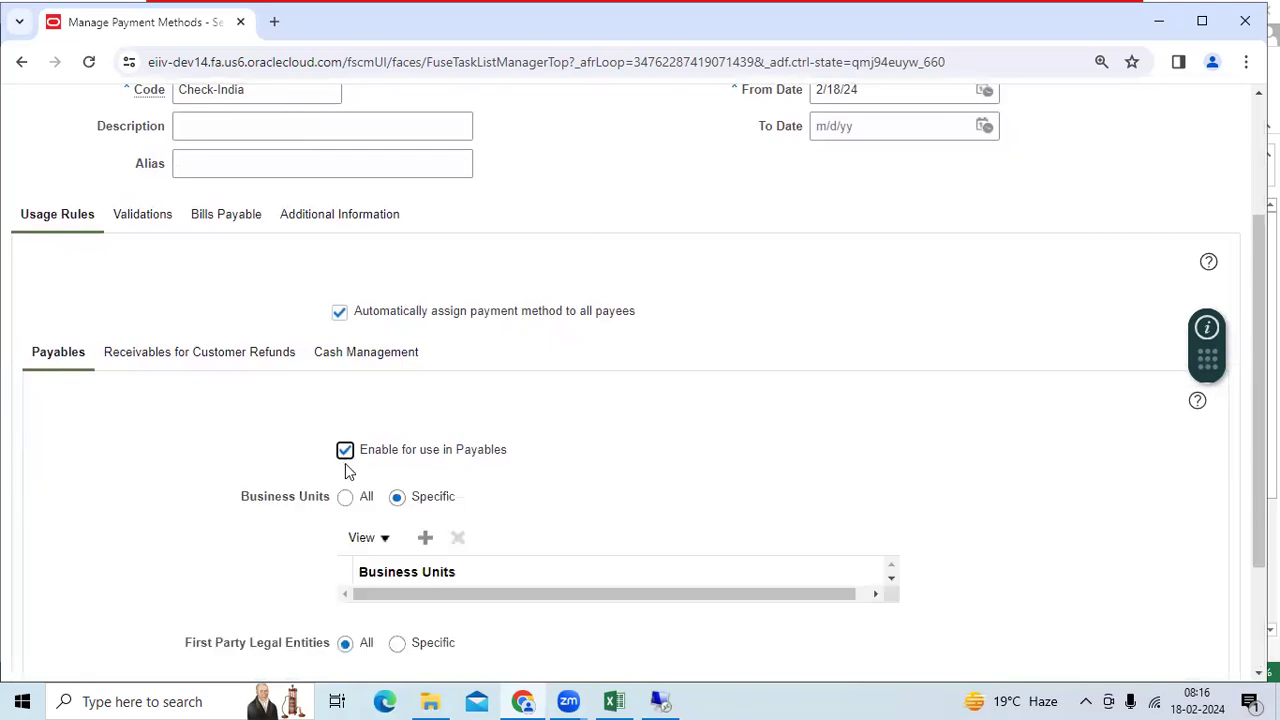
pyautogui.scroll(-2, 345, 465)
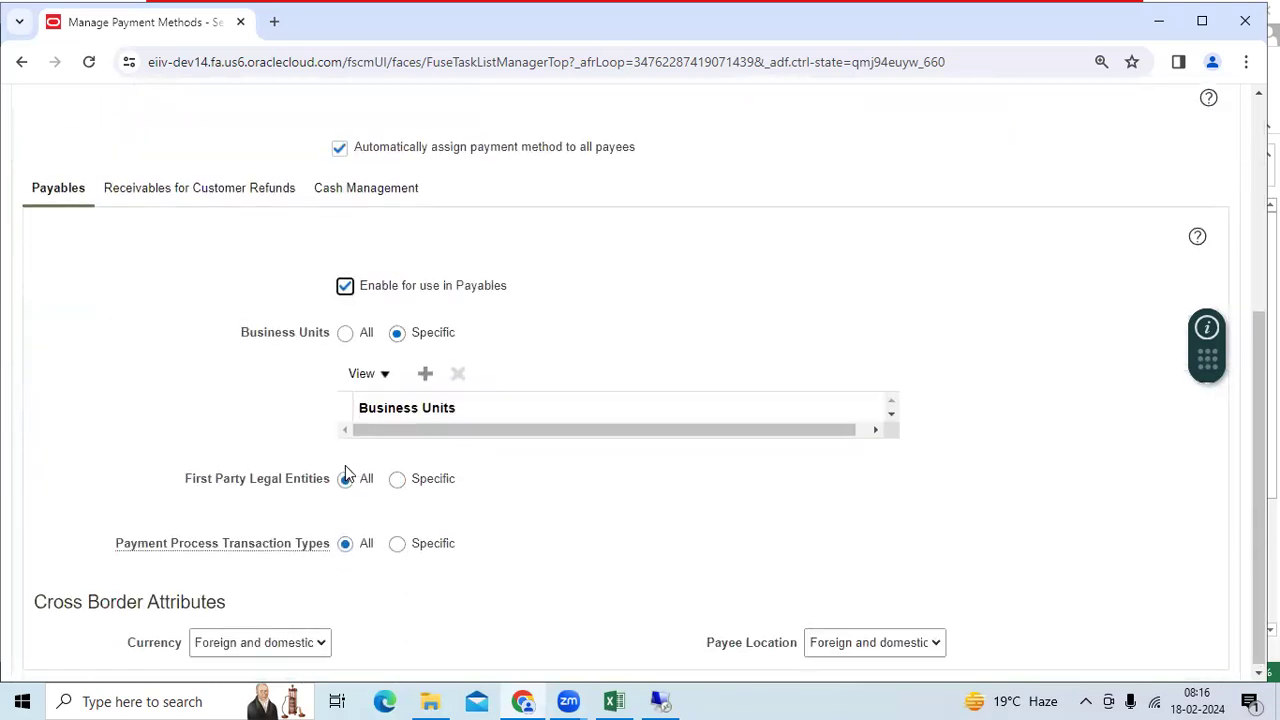
# Add Bhavya India Business Unit to the Payables business units, then save and close
pyautogui.click(428, 371)
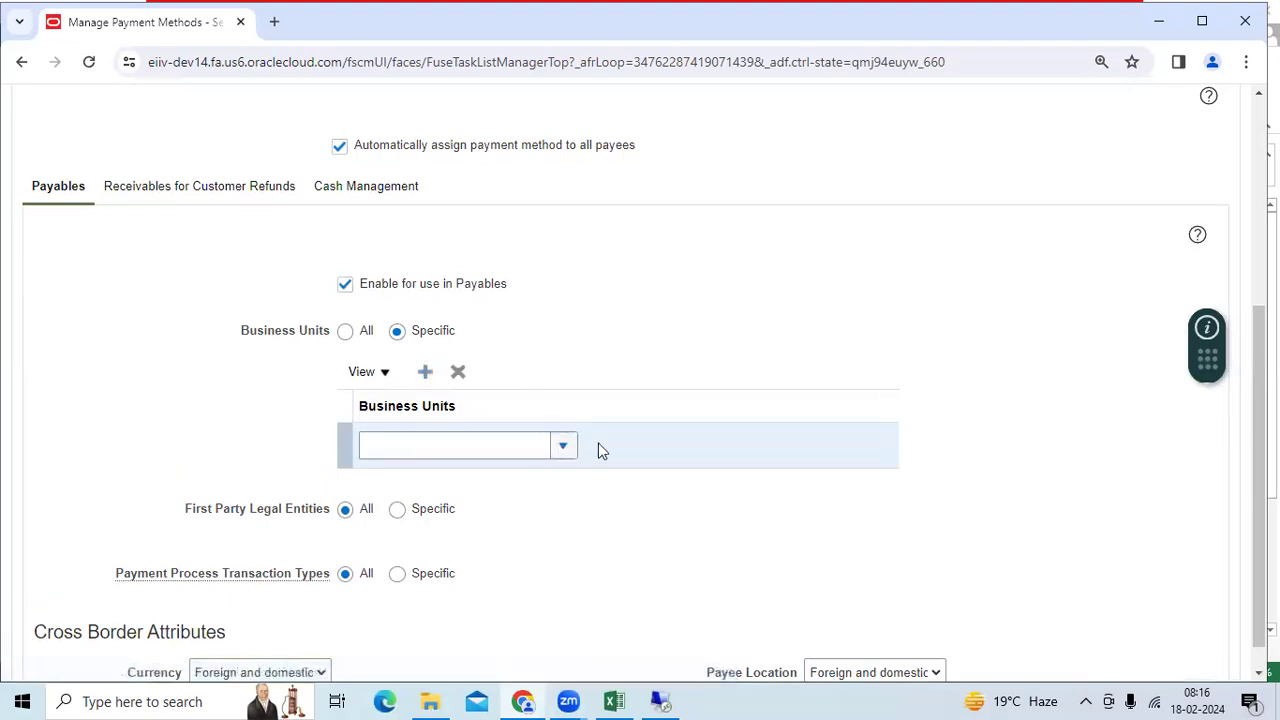
pyautogui.click(558, 445)
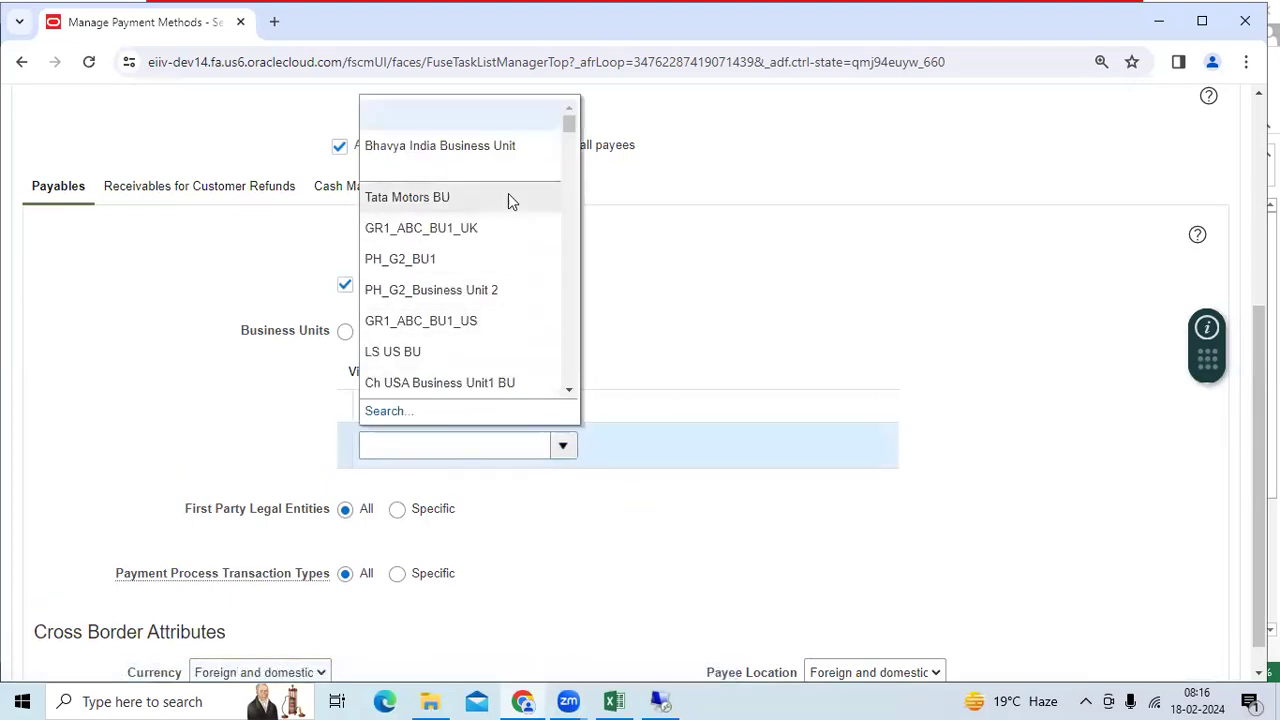
pyautogui.click(505, 163)
pyautogui.scroll(4, 980, 296)
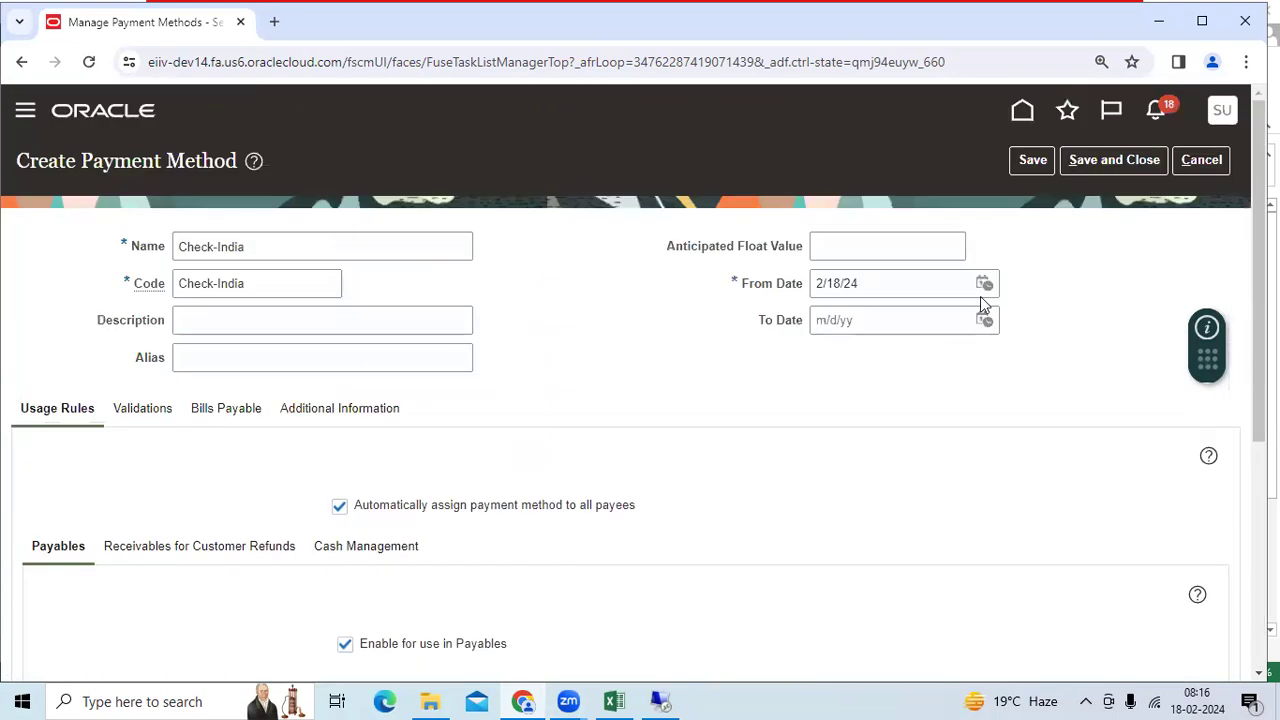
pyautogui.click(1023, 163)
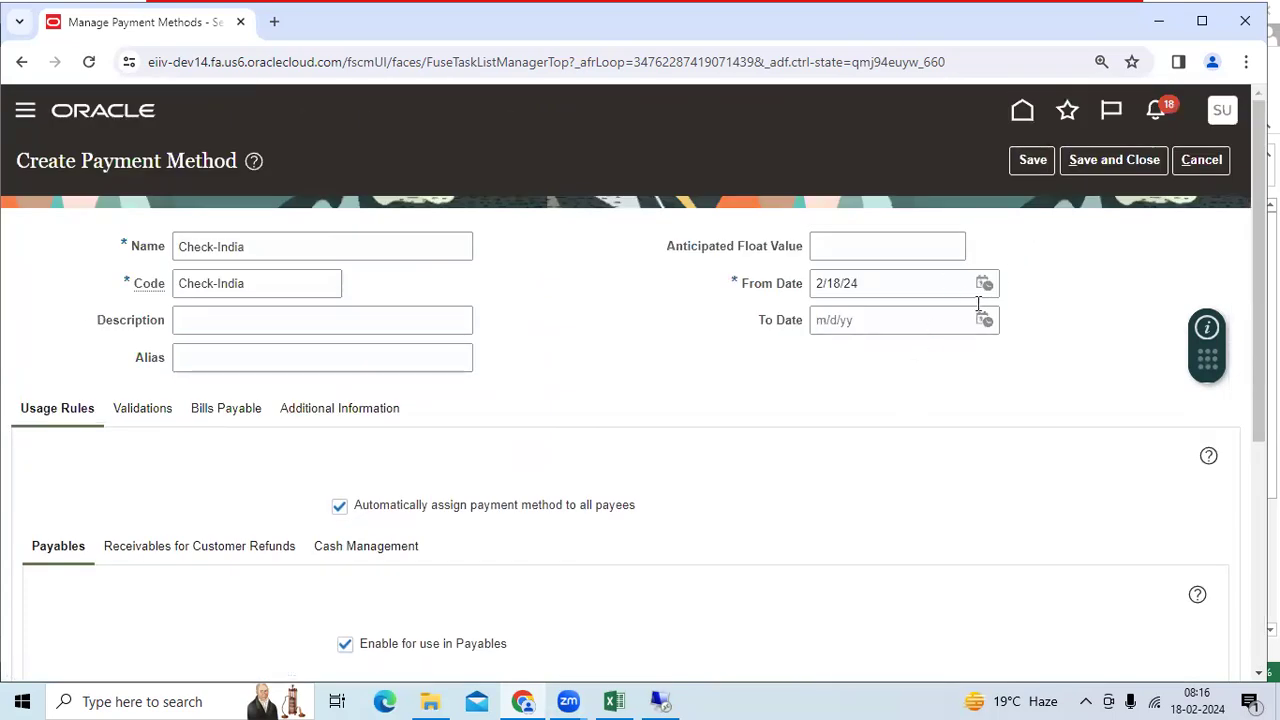
pyautogui.click(1108, 158)
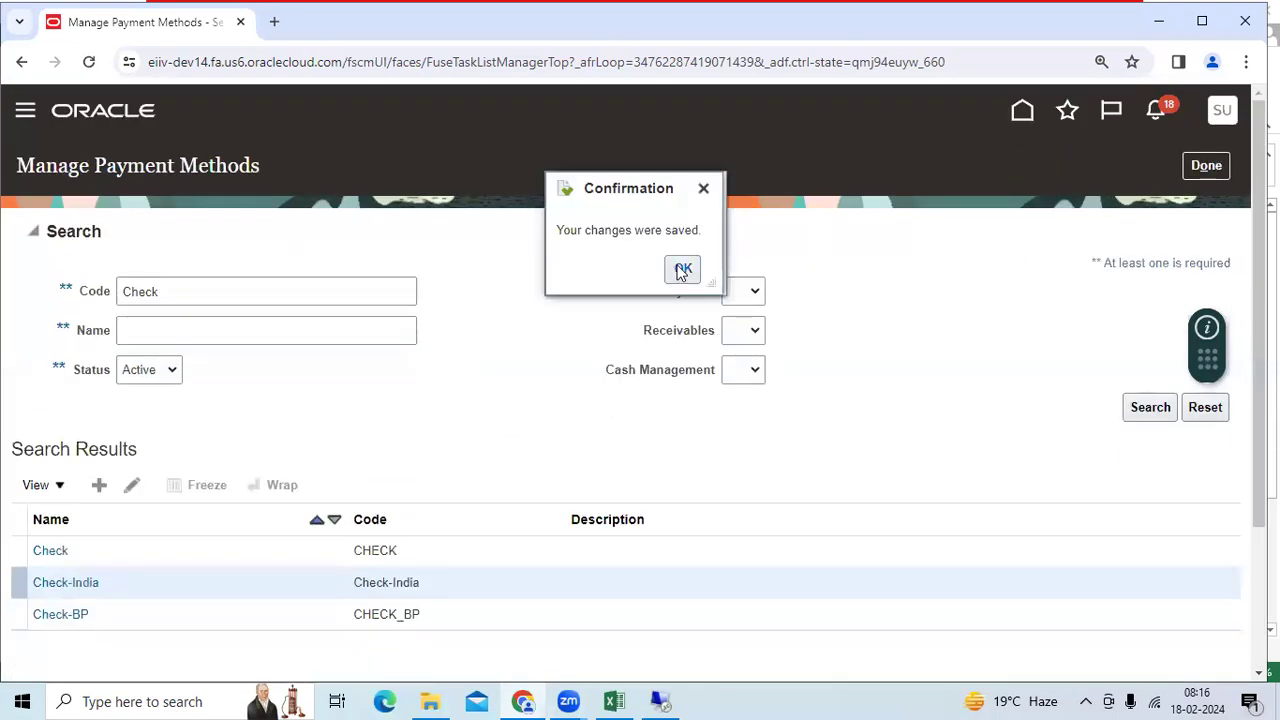
# Reopen Check-India to confirm its Bhavya India Business Unit restriction, then save and close
pyautogui.click(680, 272)
pyautogui.click(160, 593)
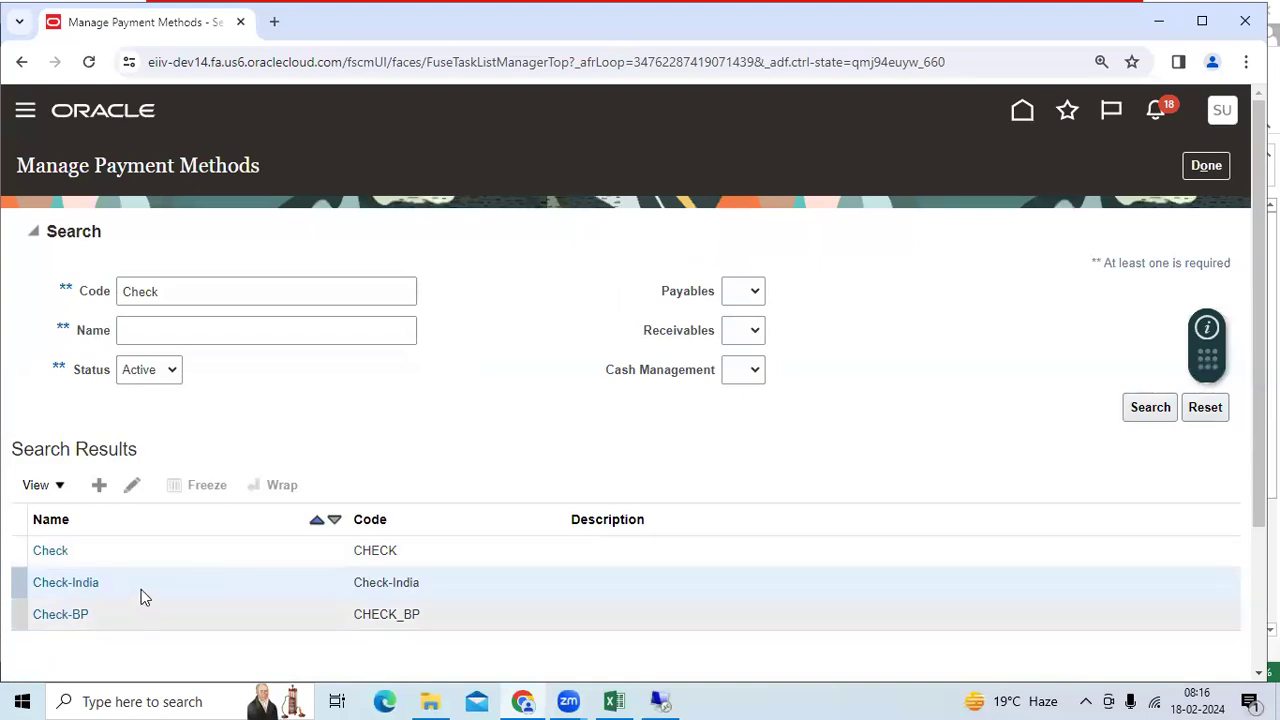
pyautogui.click(132, 485)
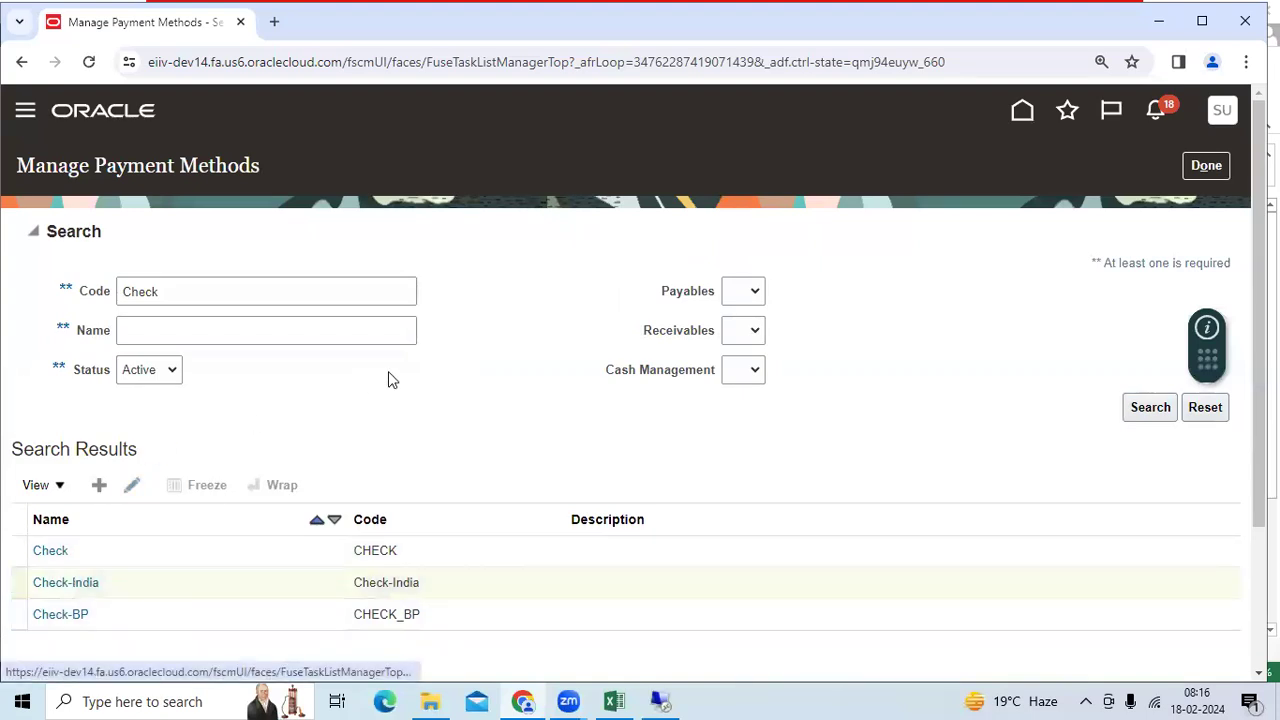
pyautogui.scroll(-4, 671, 395)
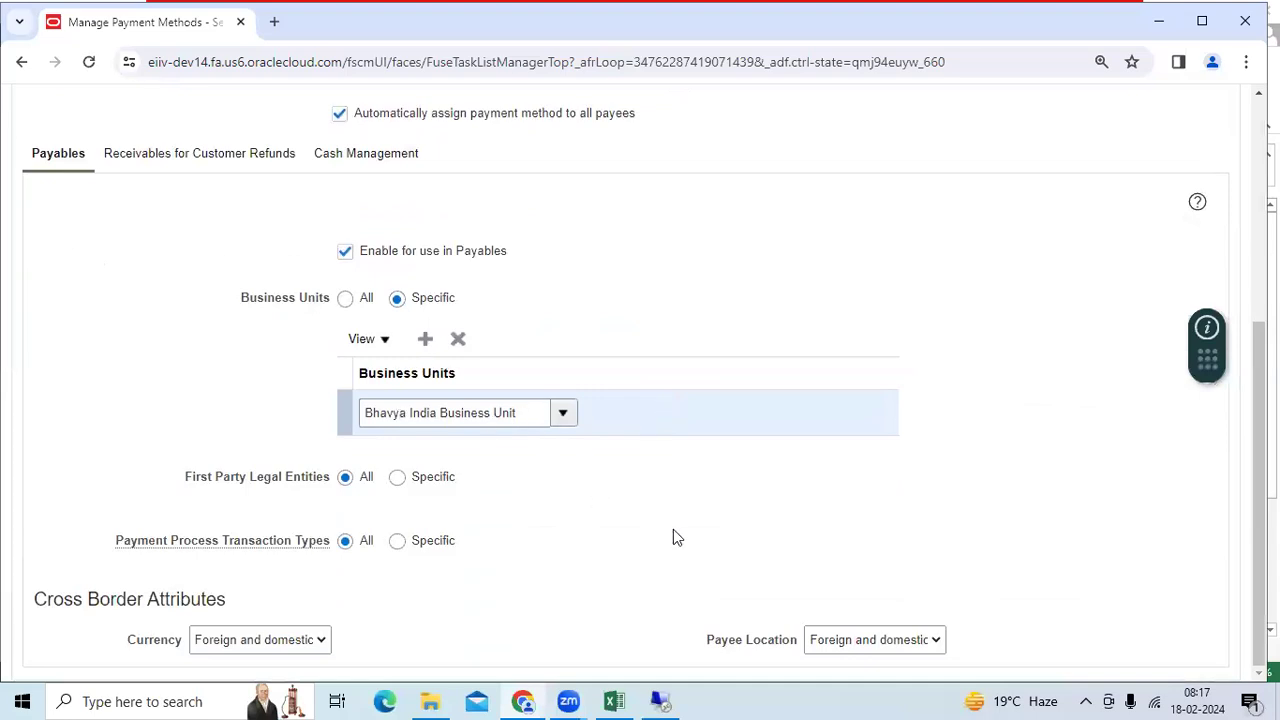
pyautogui.scroll(4, 673, 538)
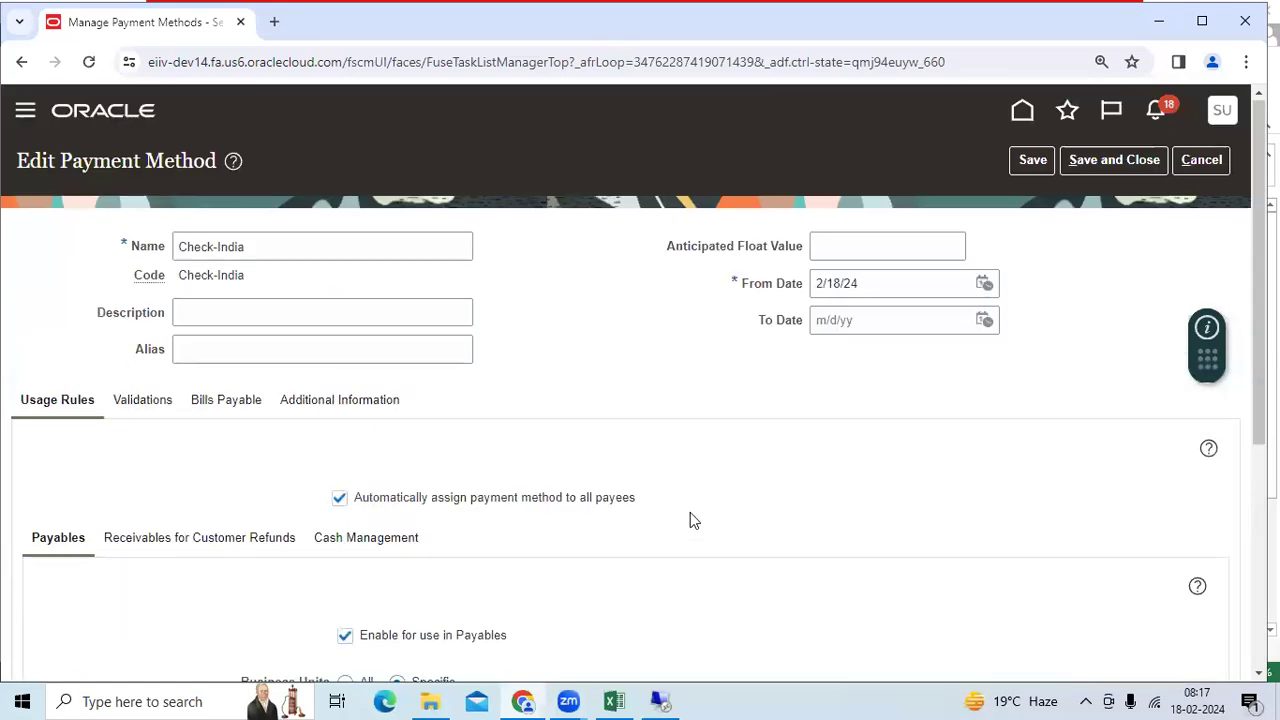
pyautogui.click(1130, 161)
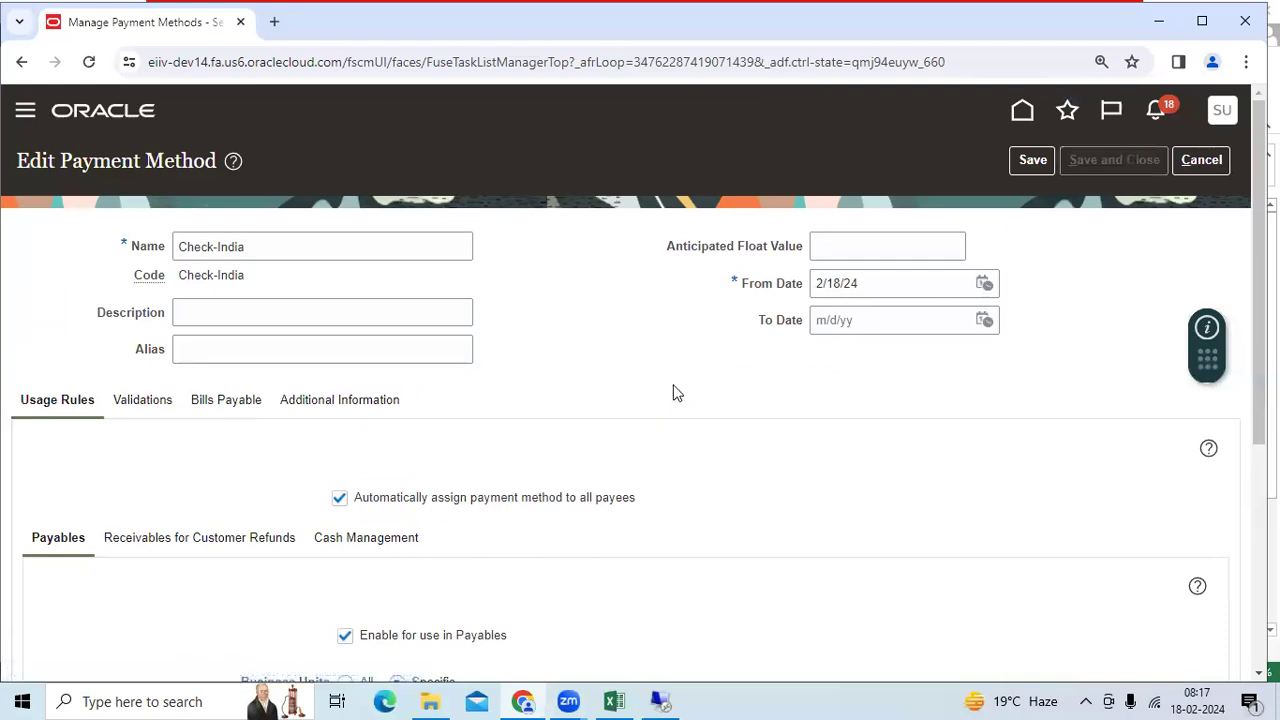
pyautogui.click(683, 268)
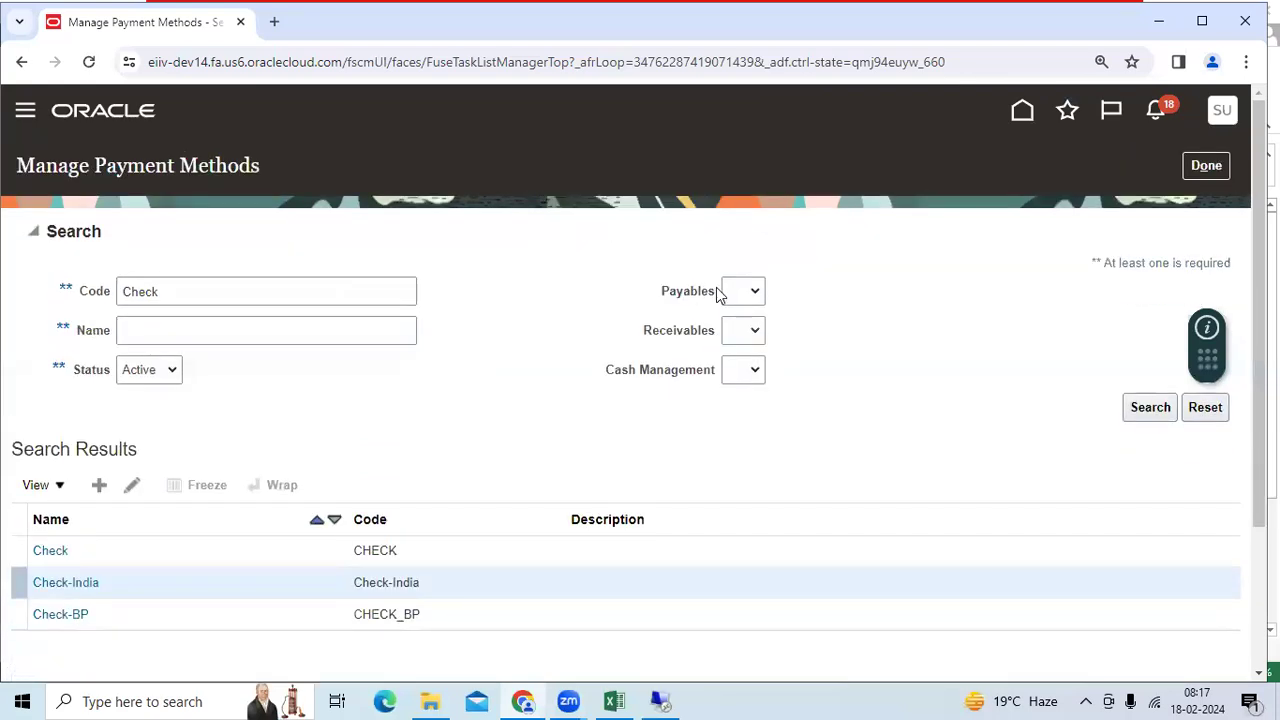
# Finish payment method setup and go from Home to the Invoices work area's task list
pyautogui.click(1192, 170)
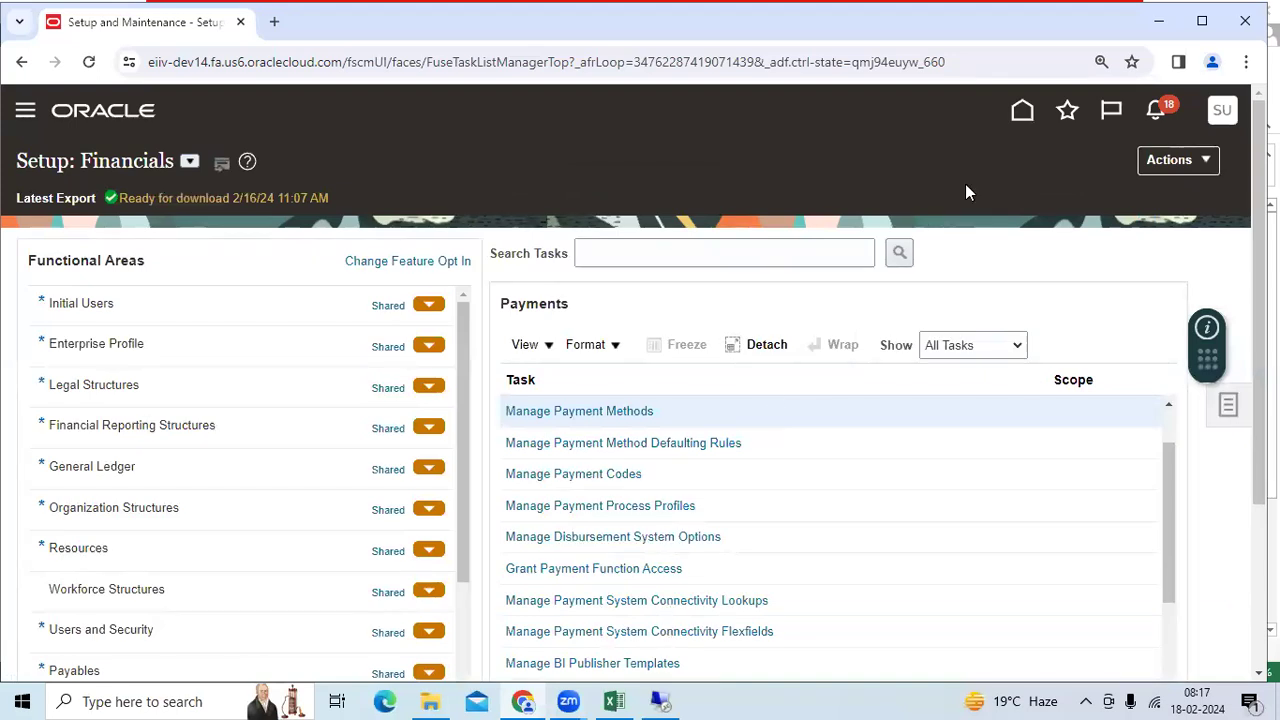
pyautogui.click(1028, 128)
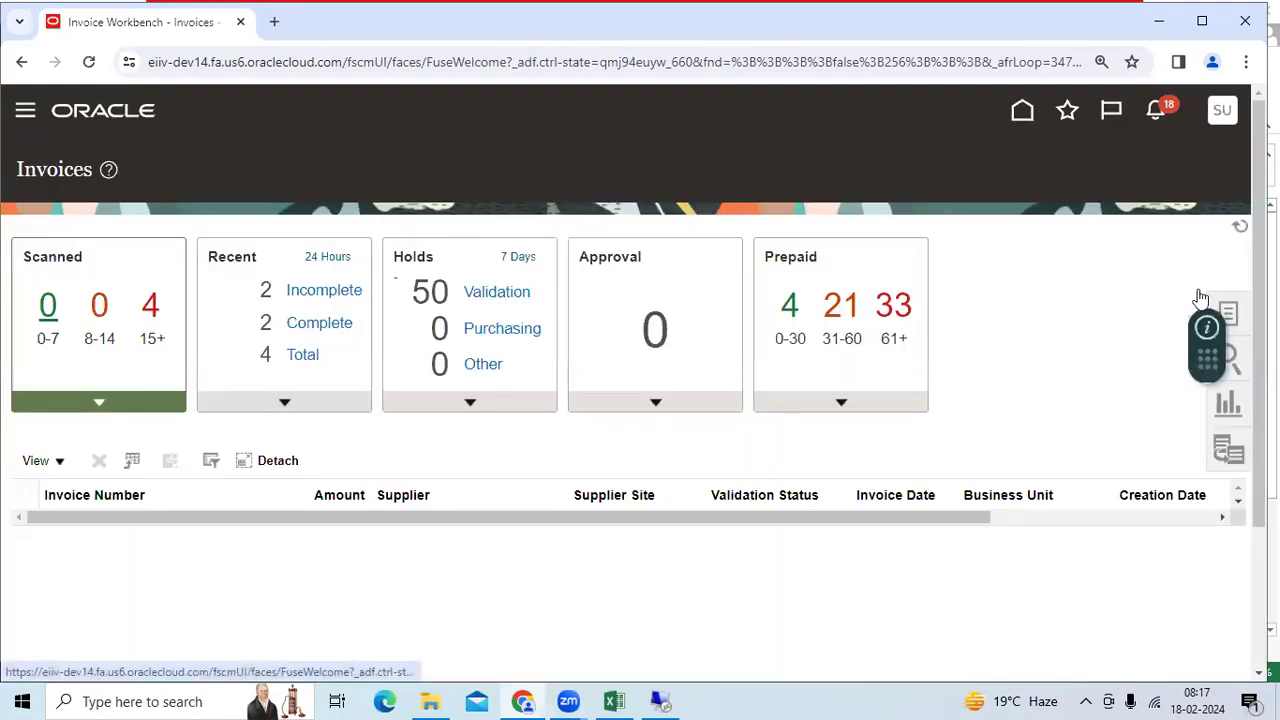
pyautogui.click(1241, 314)
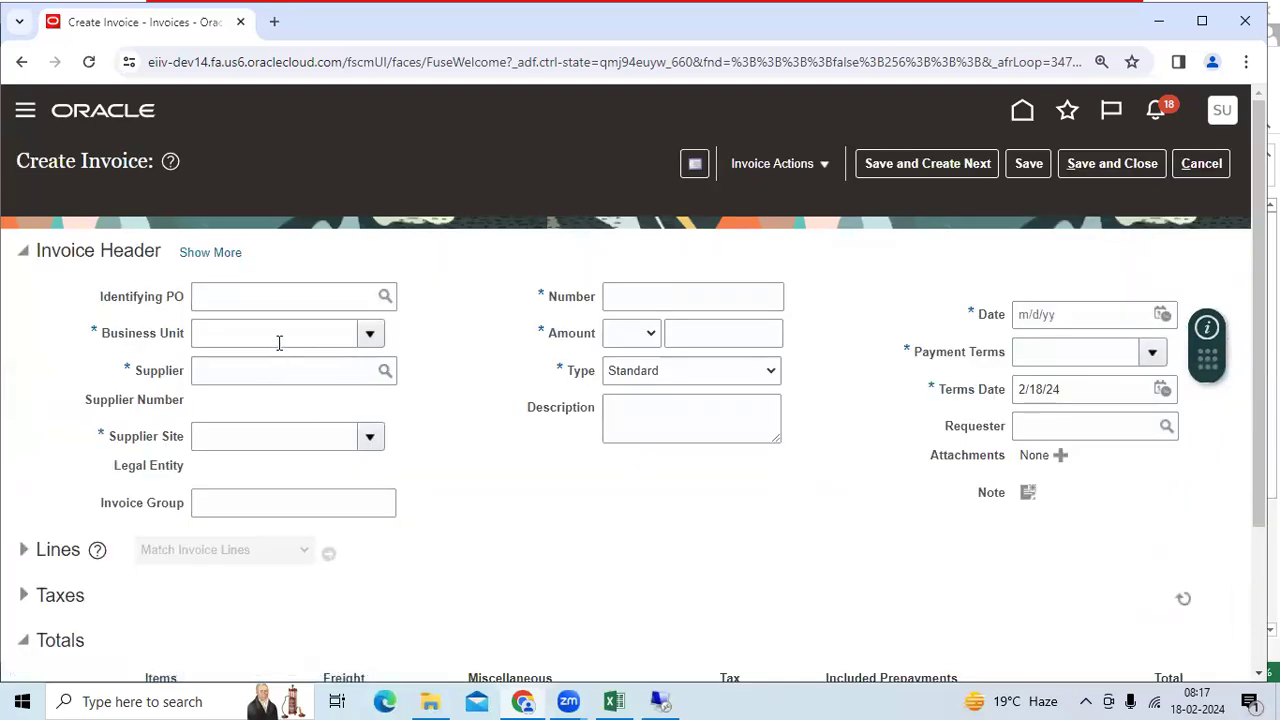
# Start a new invoice for Bhavya India Business Unit, supplier Uni ADS Pvt Ltd, invoice group Test
pyautogui.click(281, 335)
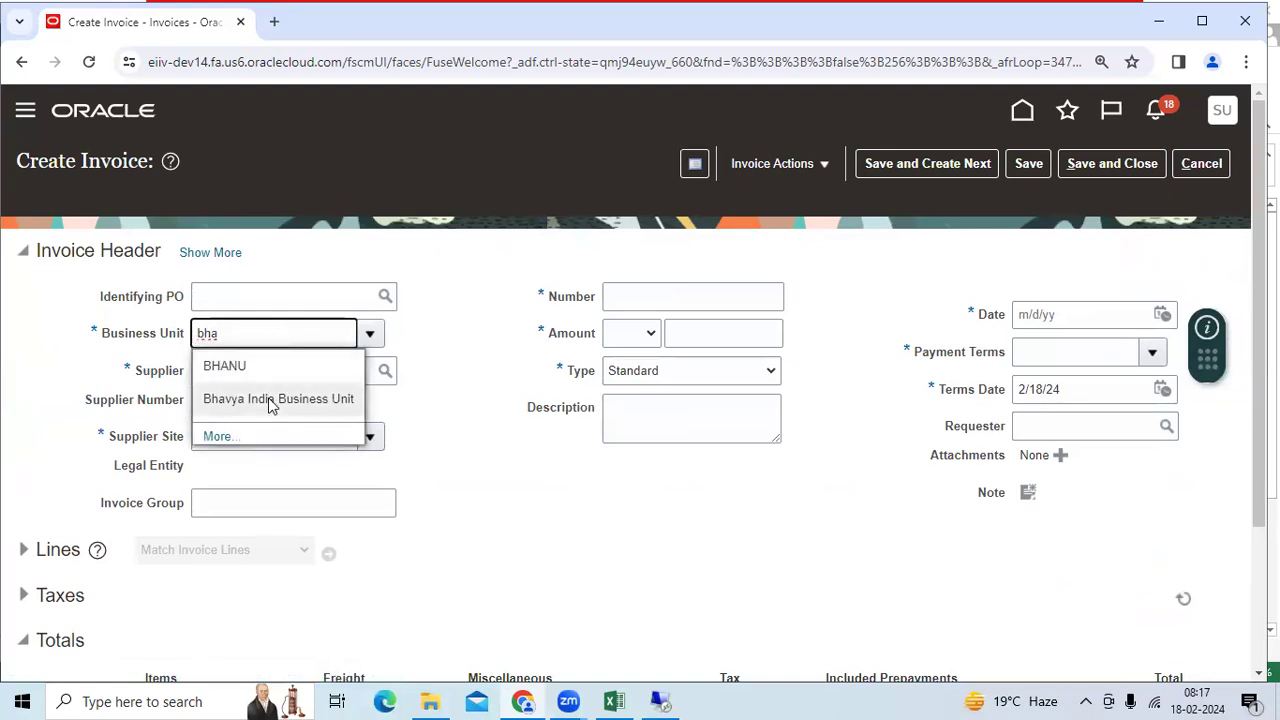
pyautogui.click(271, 399)
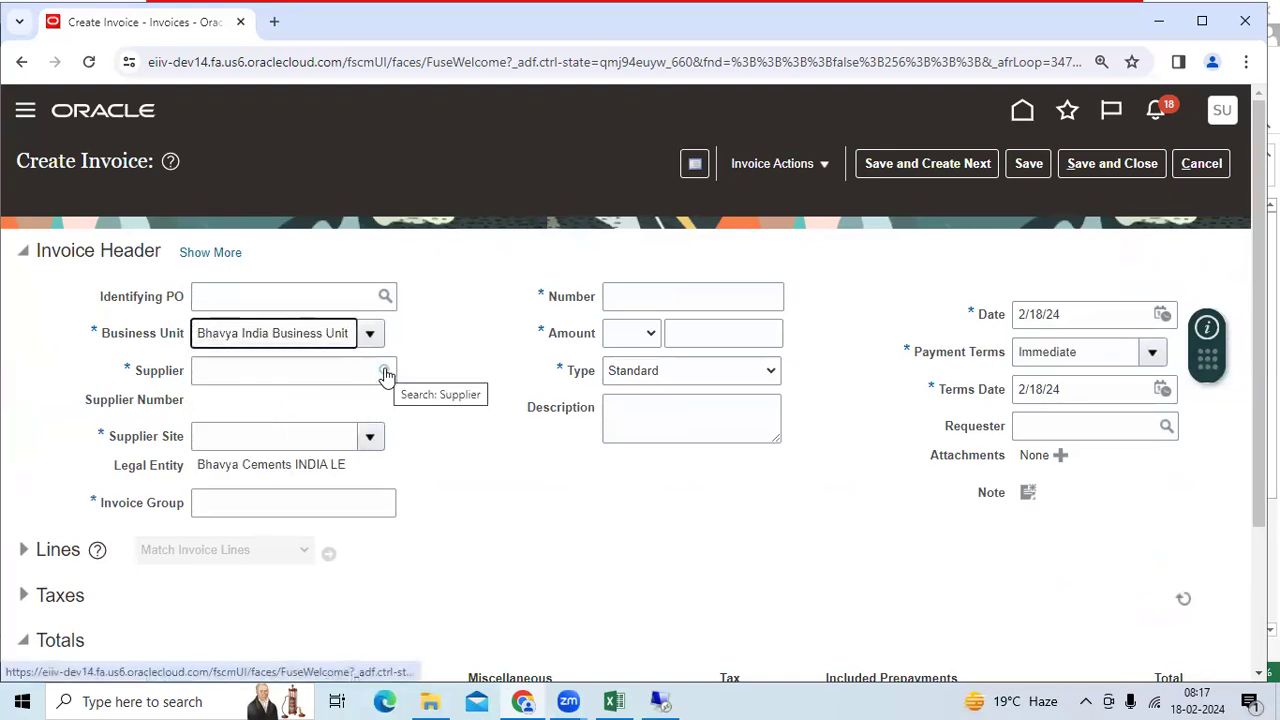
pyautogui.click(305, 371)
pyautogui.write('Un')
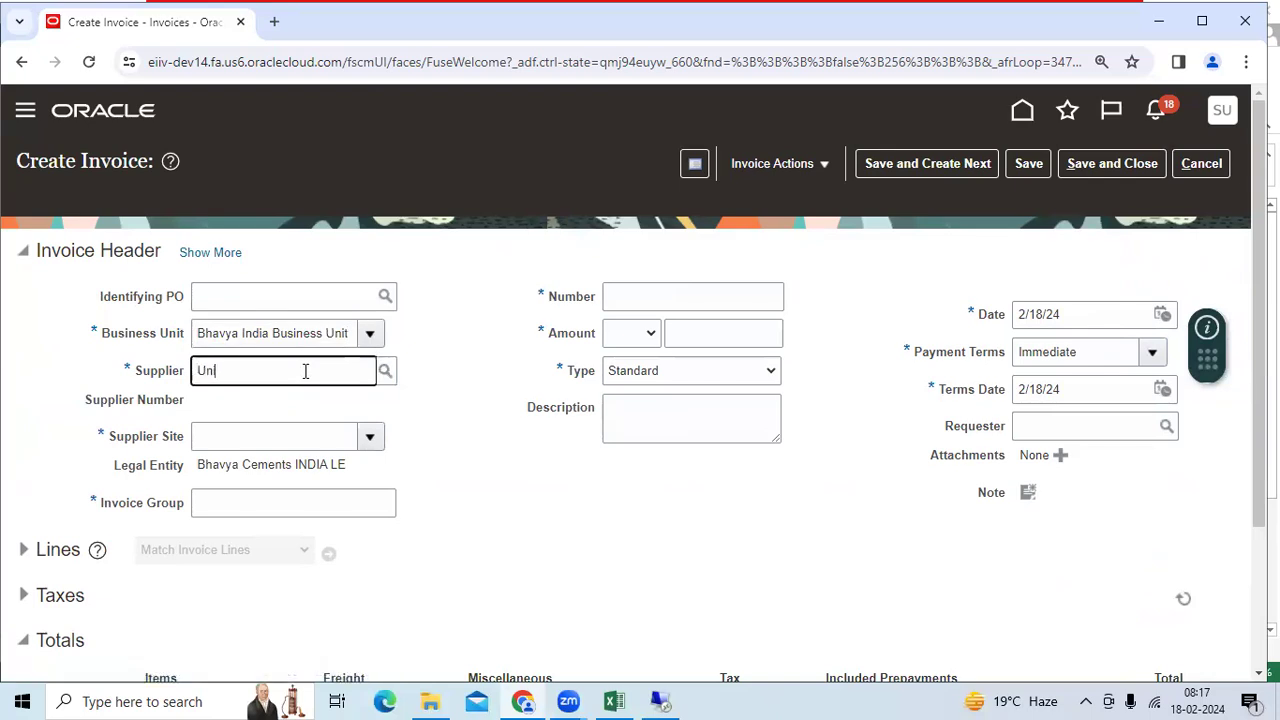
pyautogui.write('i ADS Pvt Ltd')
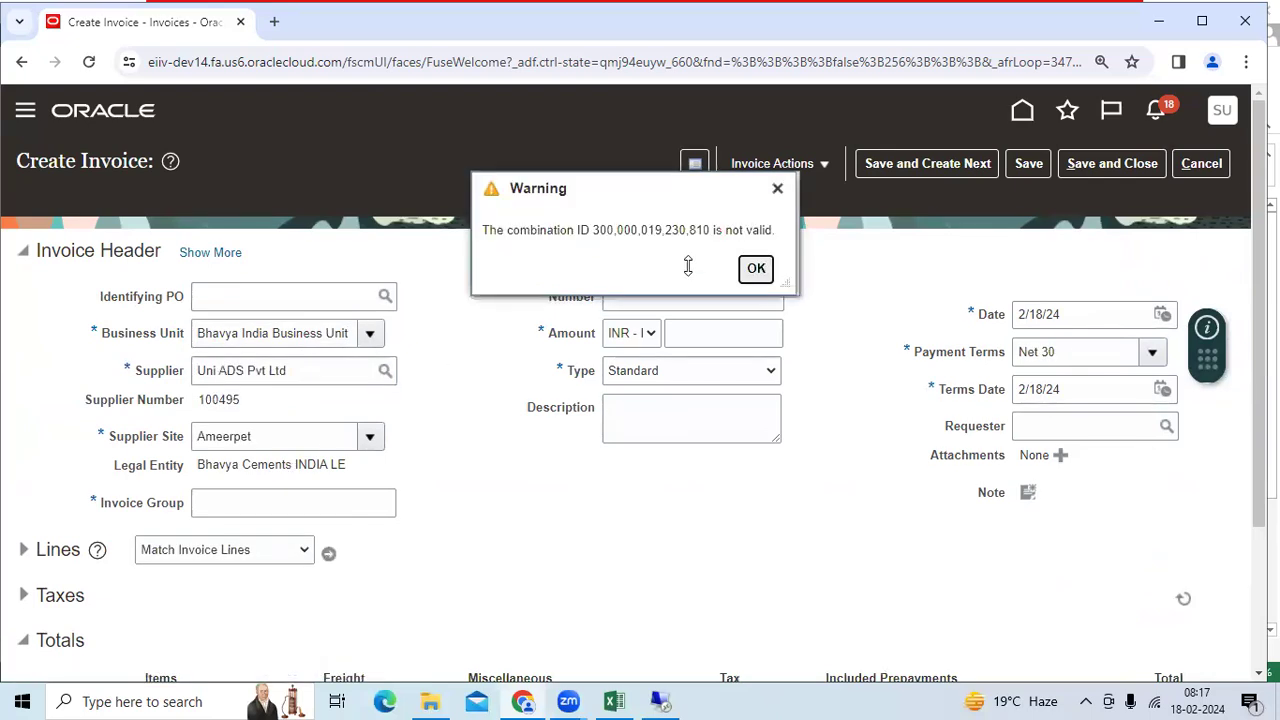
pyautogui.click(756, 268)
pyautogui.click(340, 495)
pyautogui.write('Te')
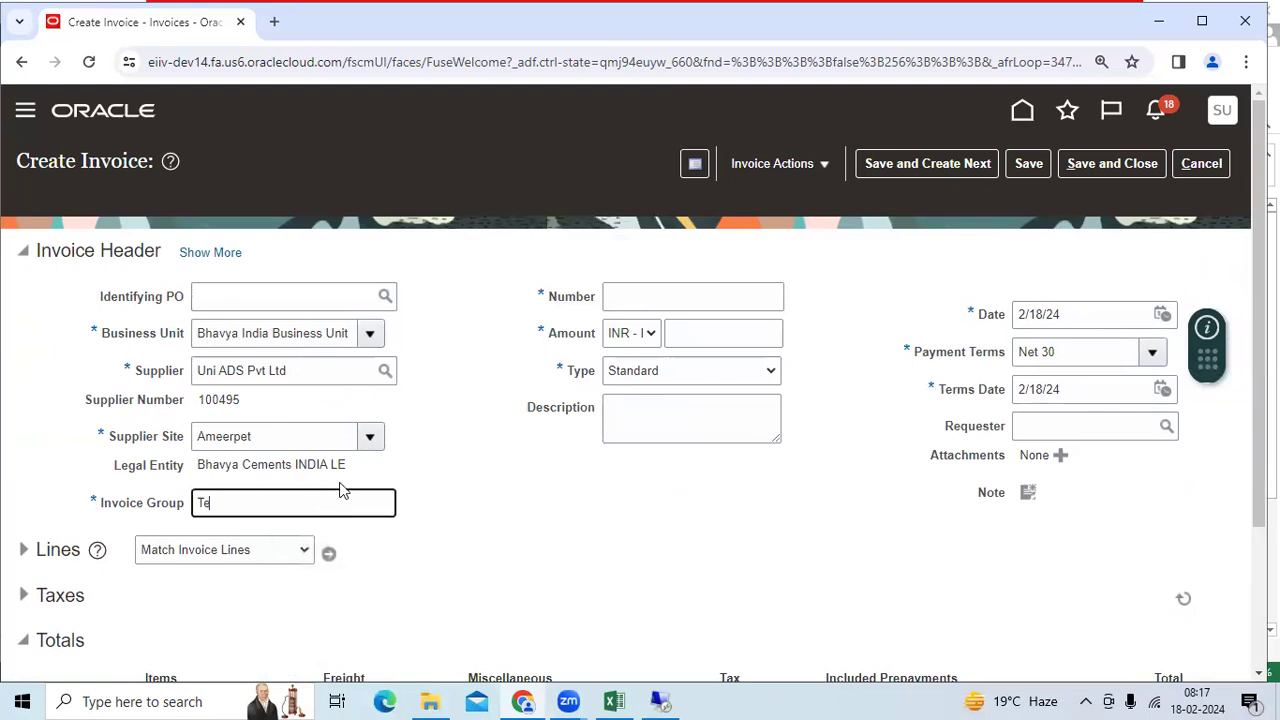
pyautogui.write('st')
# Set invoice number Test and amount 100,000.00 INR, and expand the full header details
pyautogui.click(646, 294)
pyautogui.write('Test')
pyautogui.press('Tab')
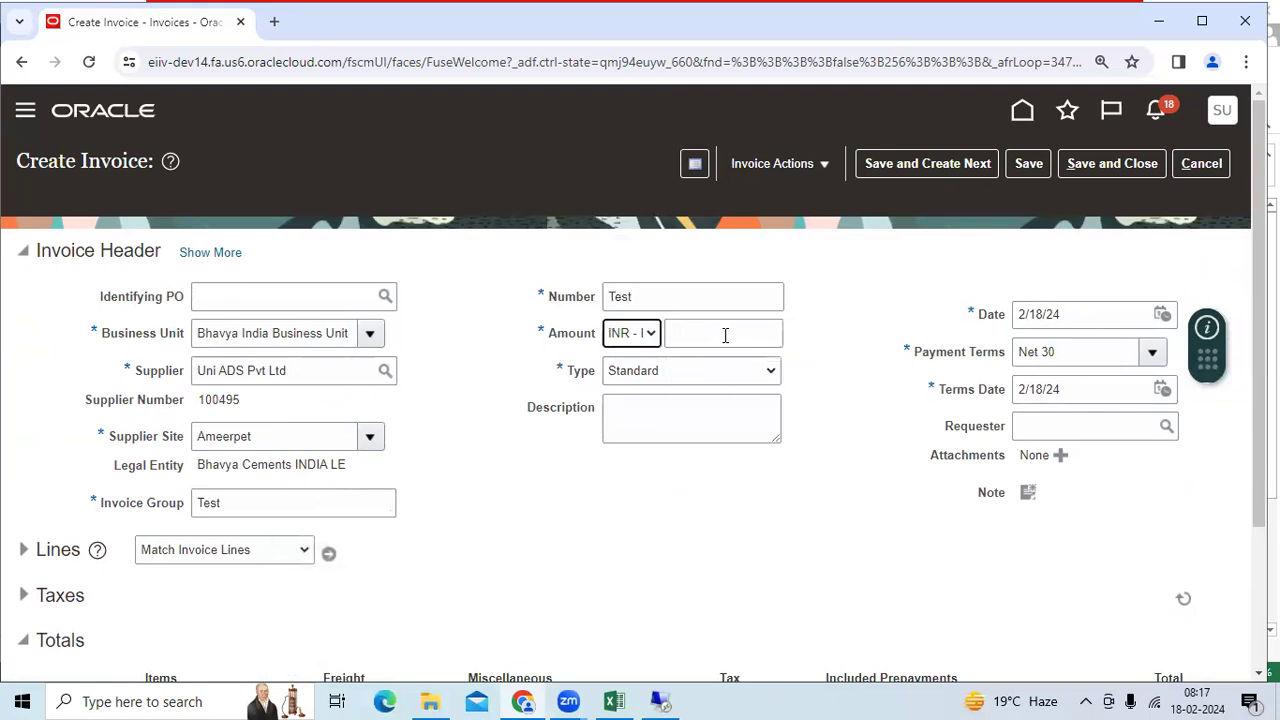
pyautogui.click(725, 335)
pyautogui.write('100,0')
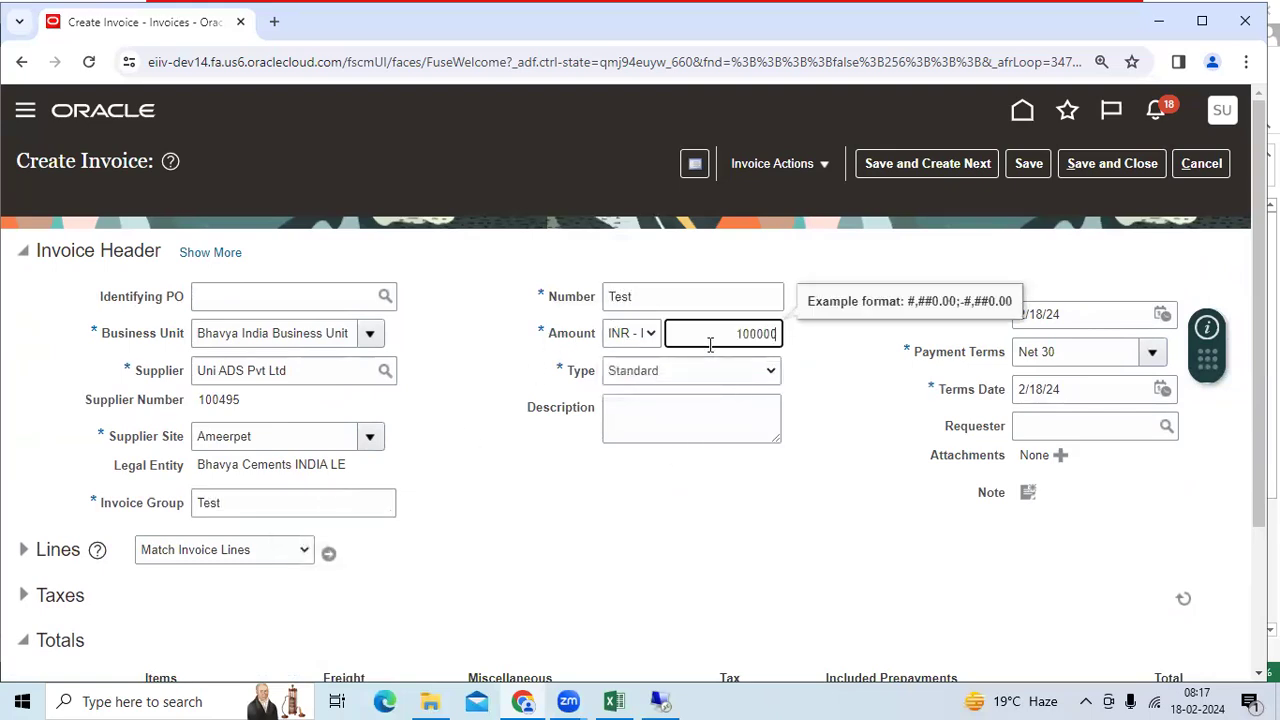
pyautogui.write('00')
pyautogui.press('Tab')
pyautogui.click(212, 252)
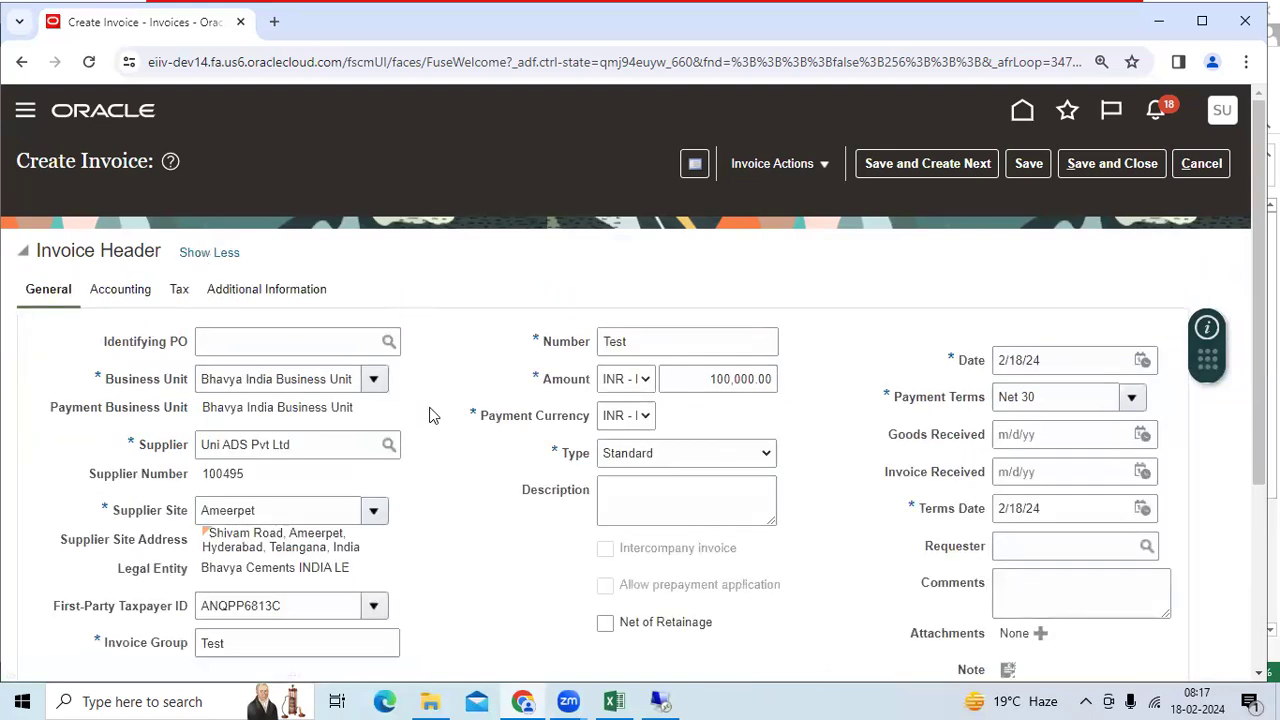
pyautogui.click(120, 289)
pyautogui.click(374, 378)
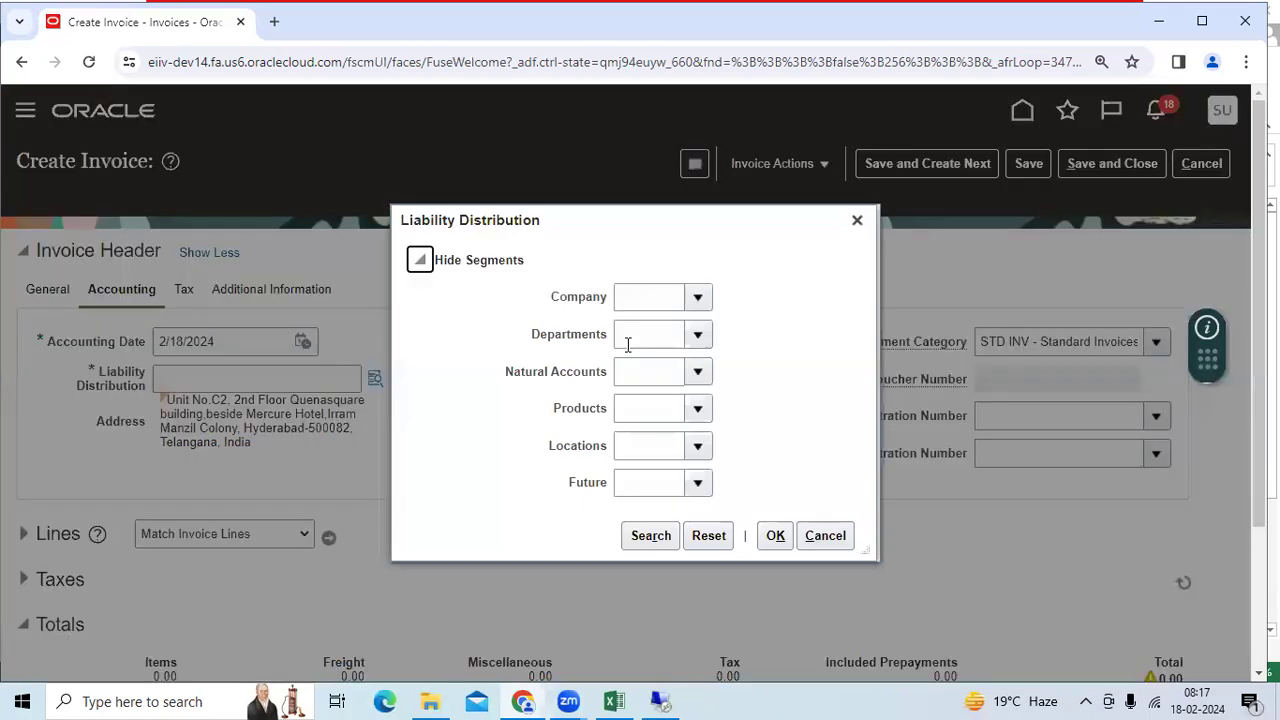
pyautogui.click(633, 370)
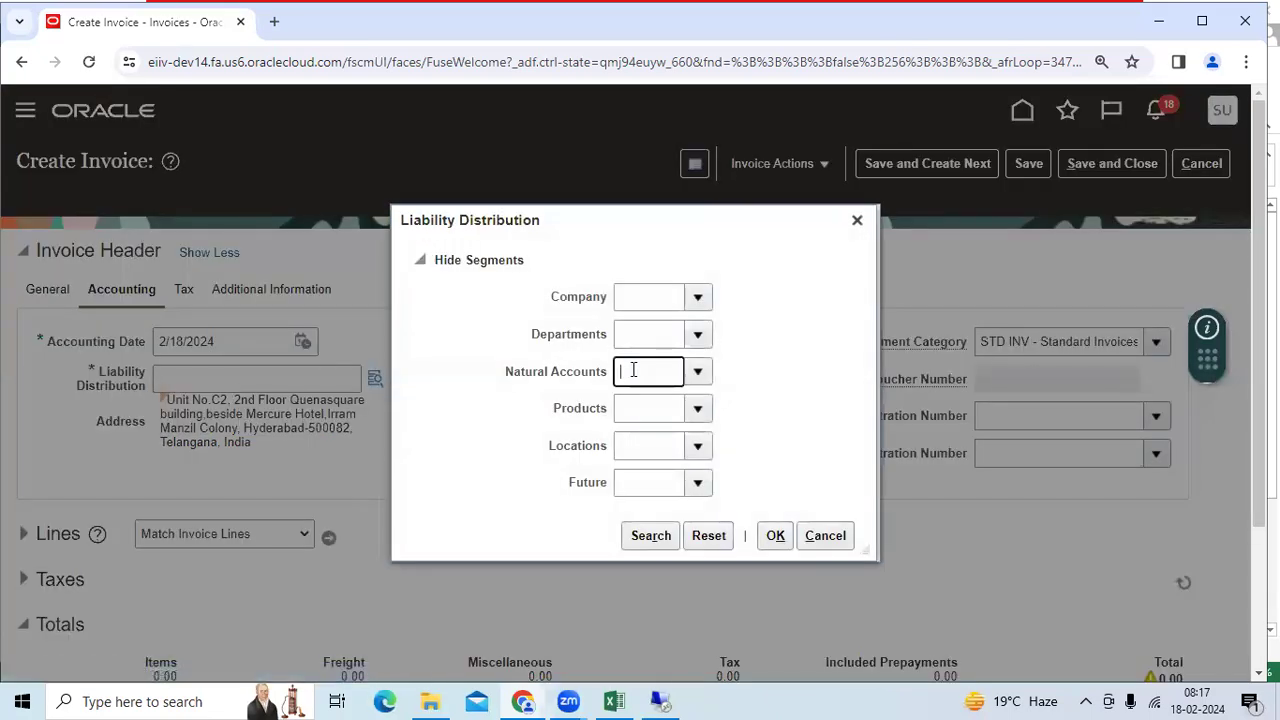
pyautogui.write('22')
pyautogui.click(640, 403)
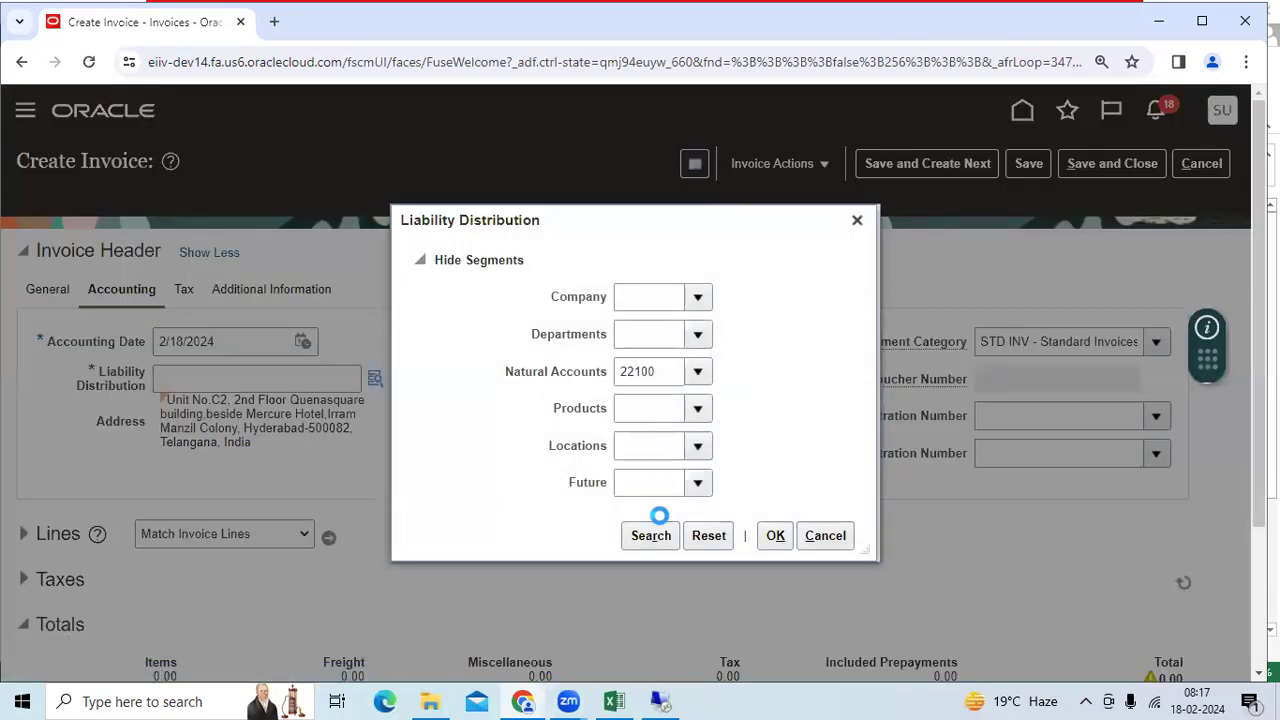
pyautogui.click(651, 533)
pyautogui.click(776, 474)
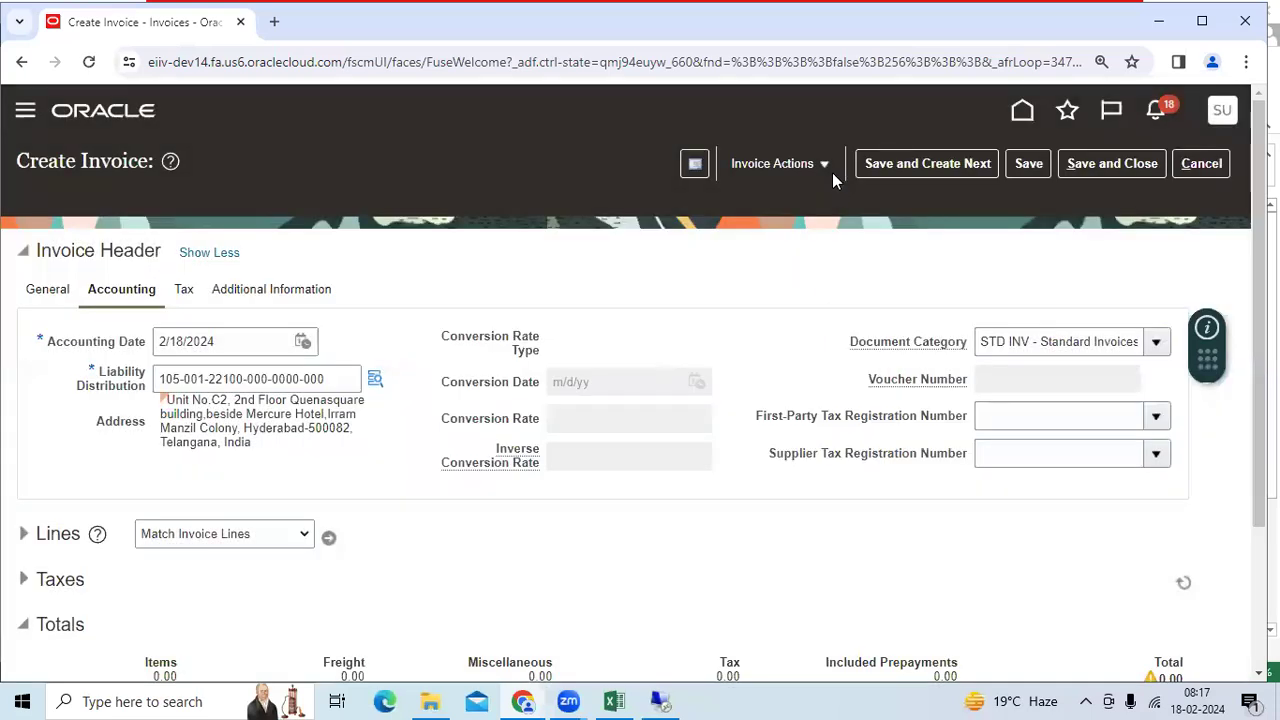
# After the duplicate-number error for Test, change the invoice number to Test1111
pyautogui.click(834, 171)
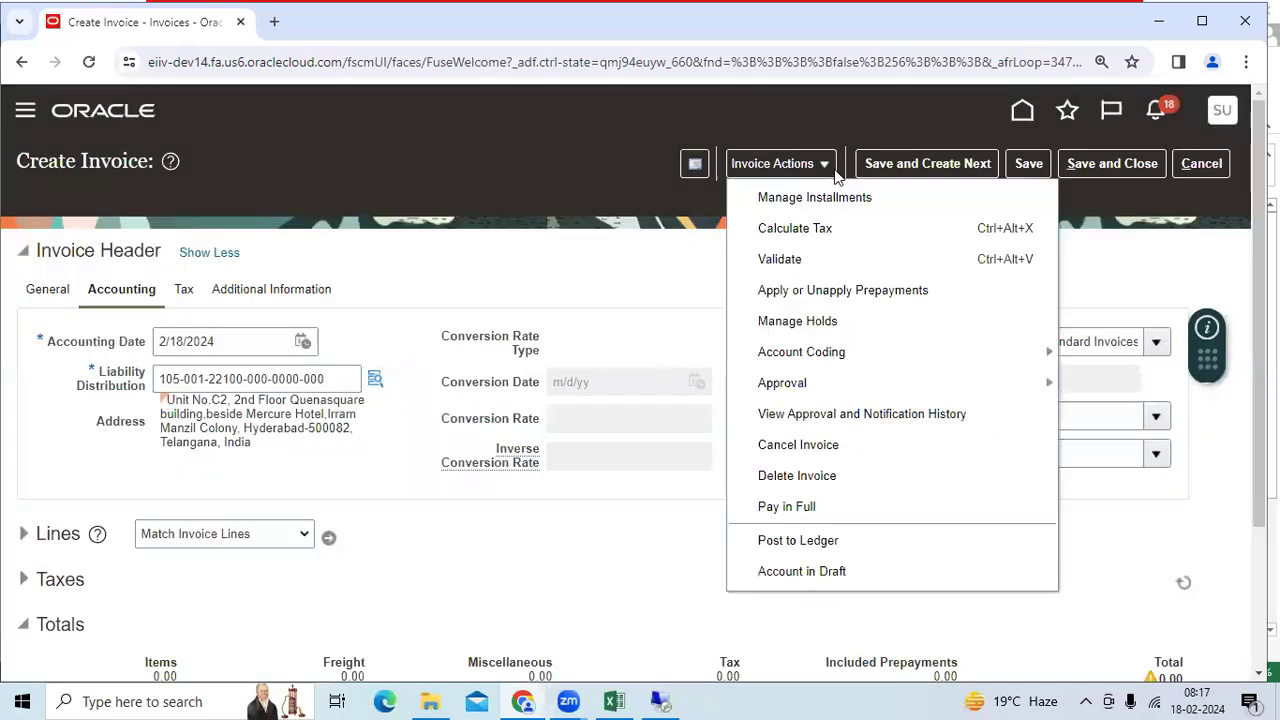
pyautogui.click(825, 196)
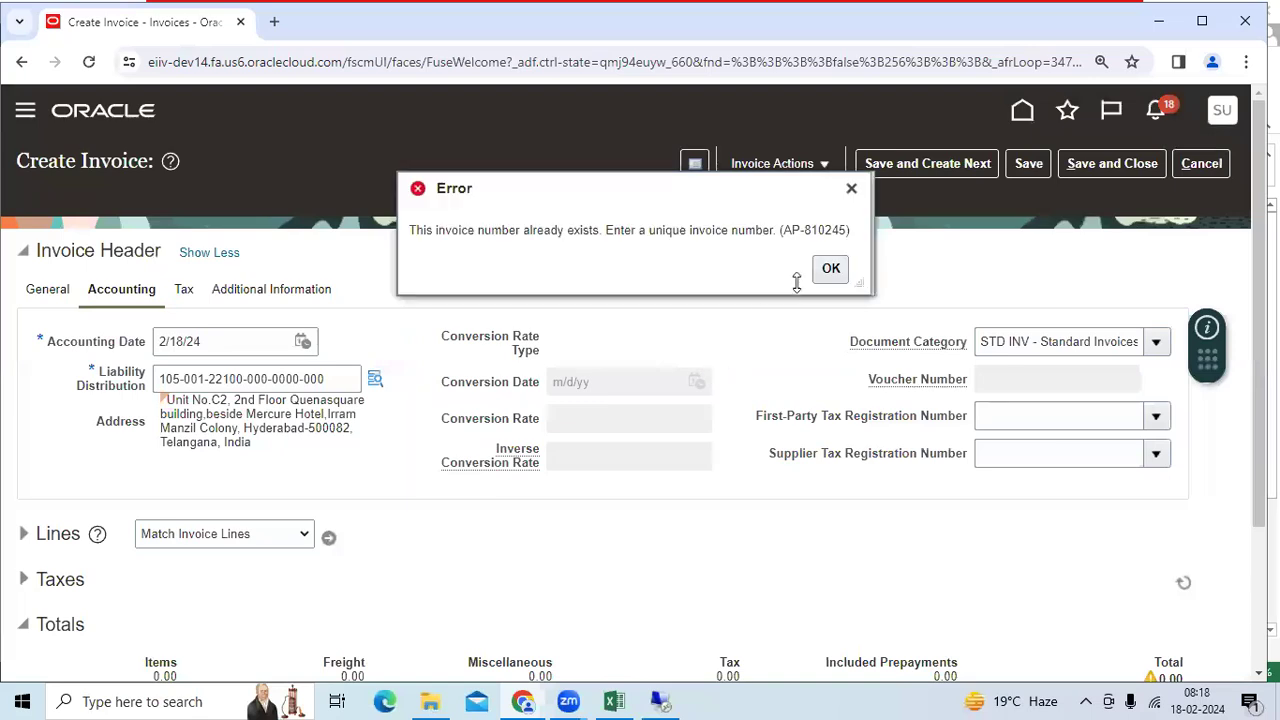
pyautogui.click(836, 274)
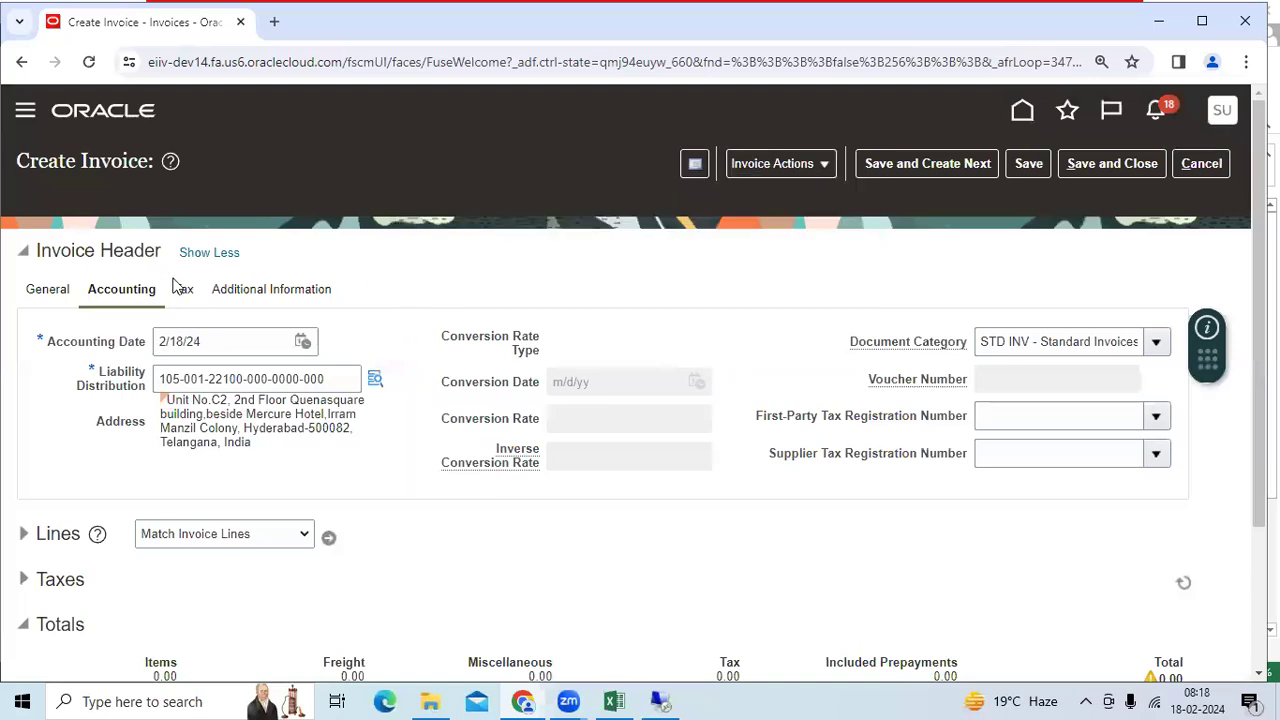
pyautogui.click(47, 292)
pyautogui.click(646, 334)
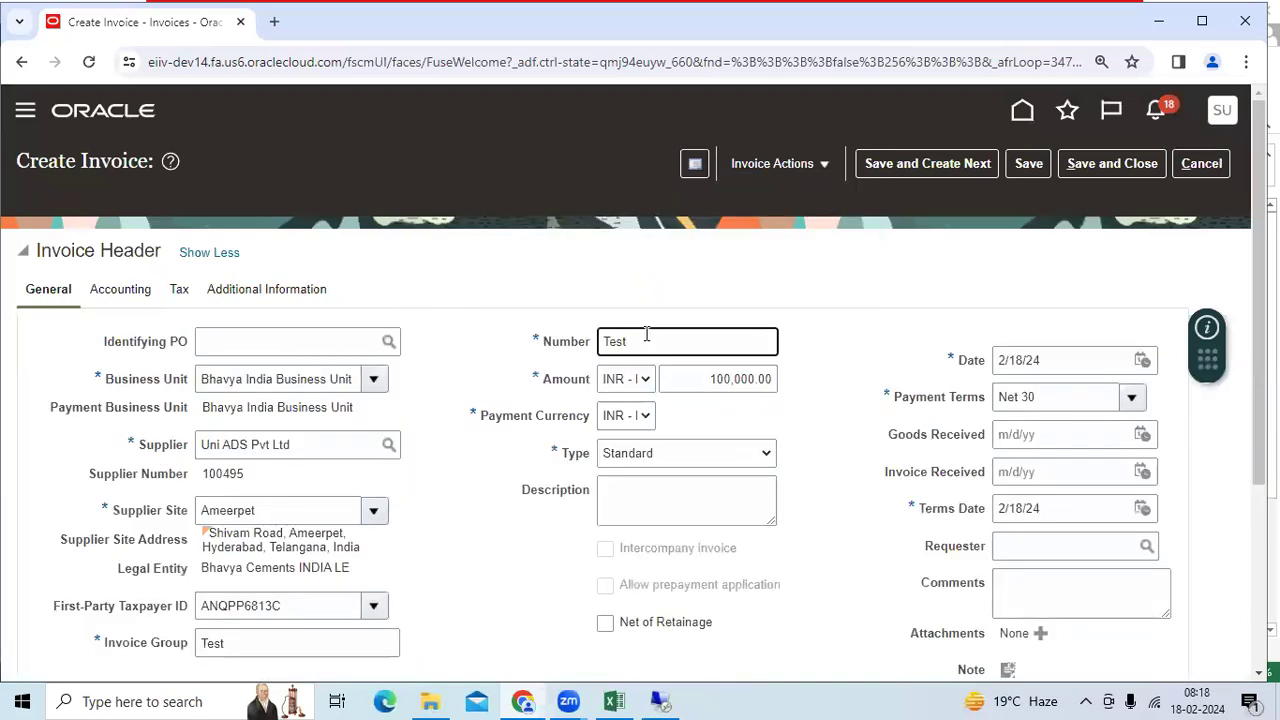
# Set installment 1's payment method to Check-India and save invoice Test1111
pyautogui.click(790, 164)
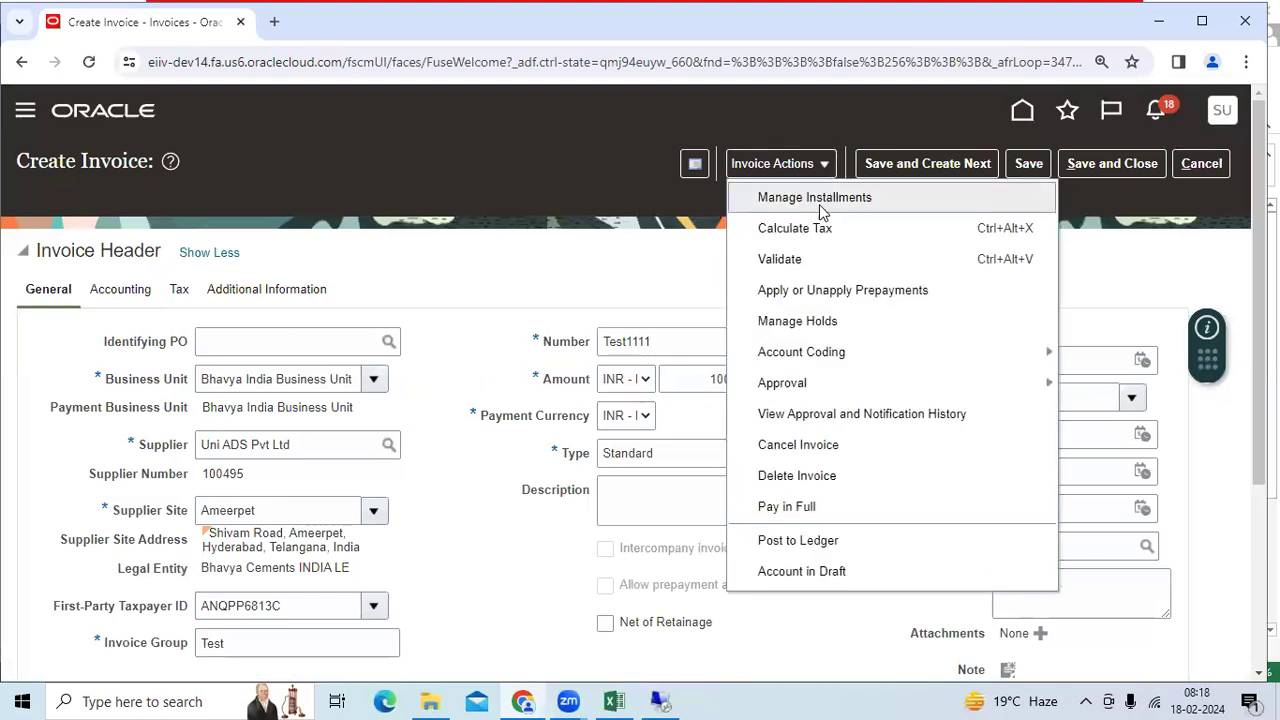
pyautogui.click(822, 199)
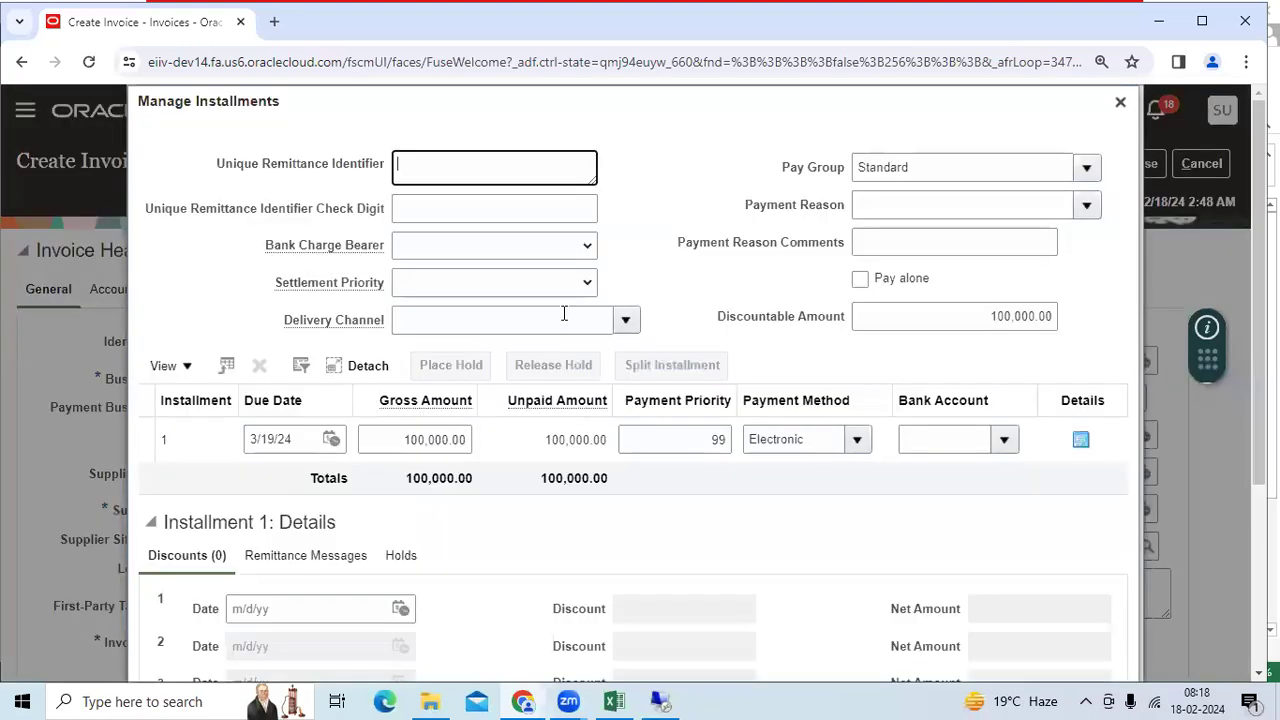
pyautogui.click(855, 440)
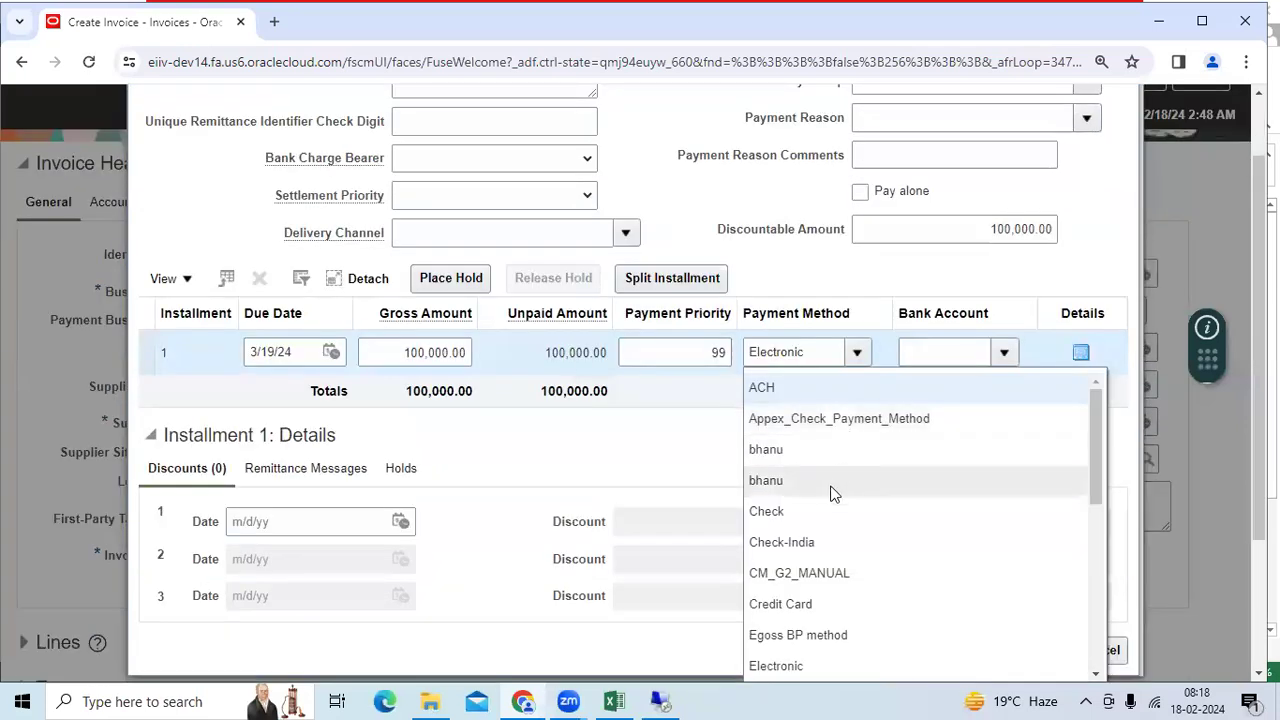
pyautogui.click(772, 541)
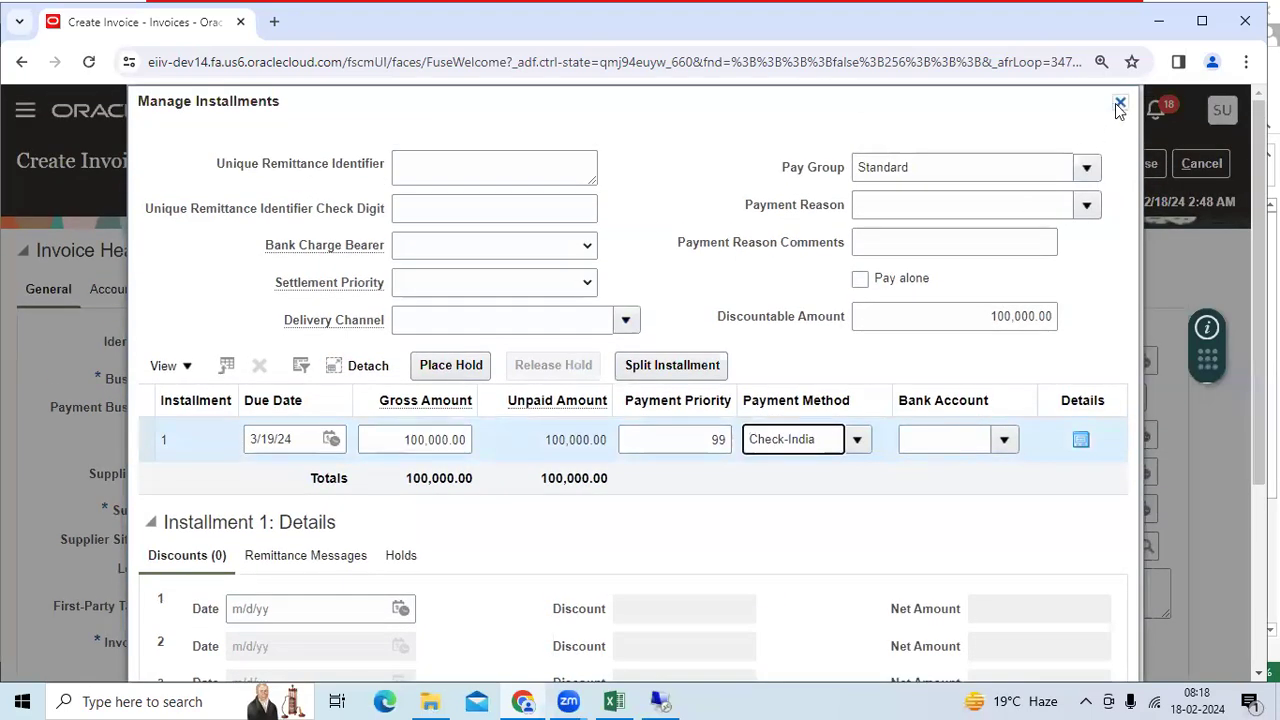
pyautogui.click(1120, 102)
pyautogui.click(1201, 164)
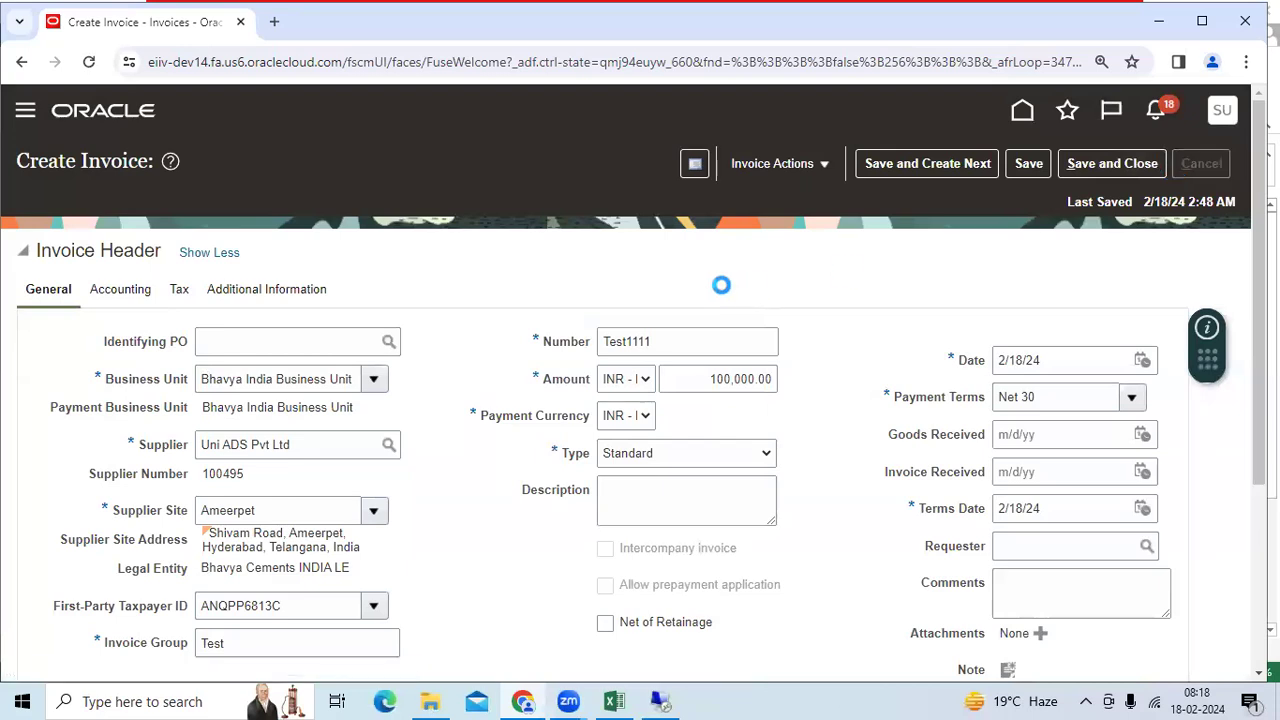
pyautogui.click(1229, 312)
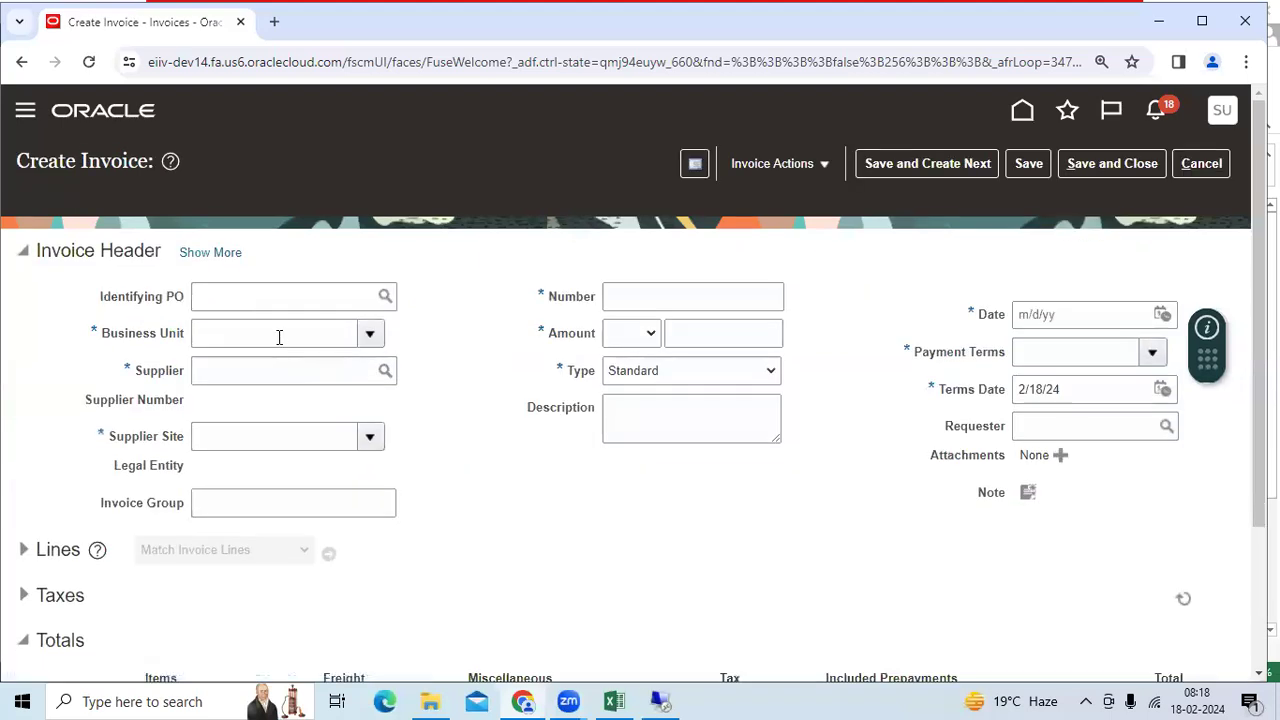
# Start a new invoice with business unit L&T BU and supplier Ashok Leyland
pyautogui.click(281, 335)
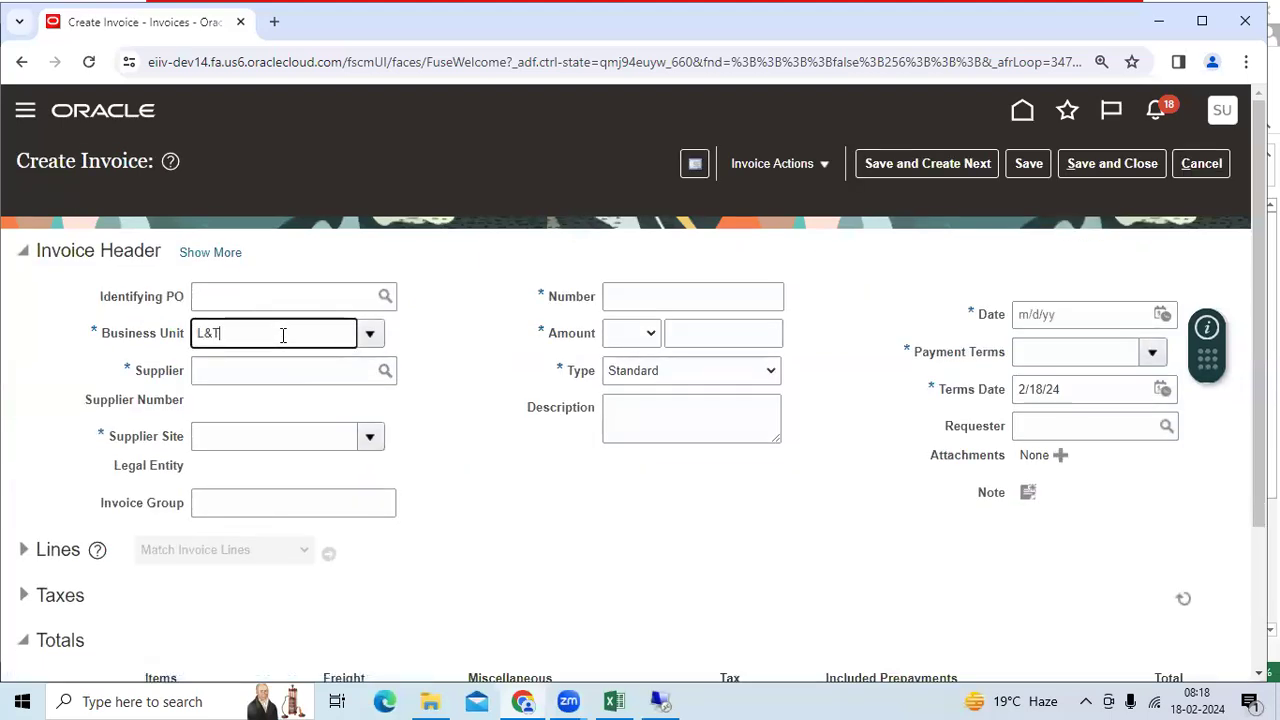
pyautogui.write('L&T')
pyautogui.click(230, 367)
pyautogui.click(281, 372)
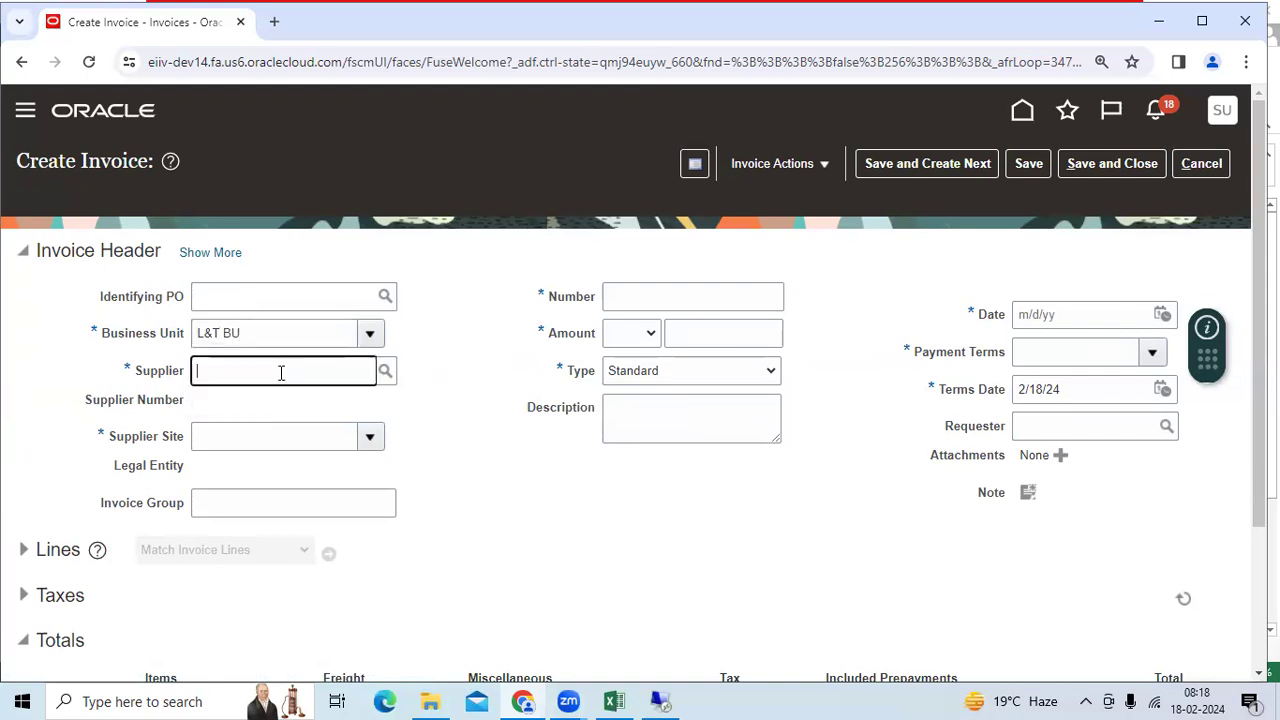
pyautogui.write('A')
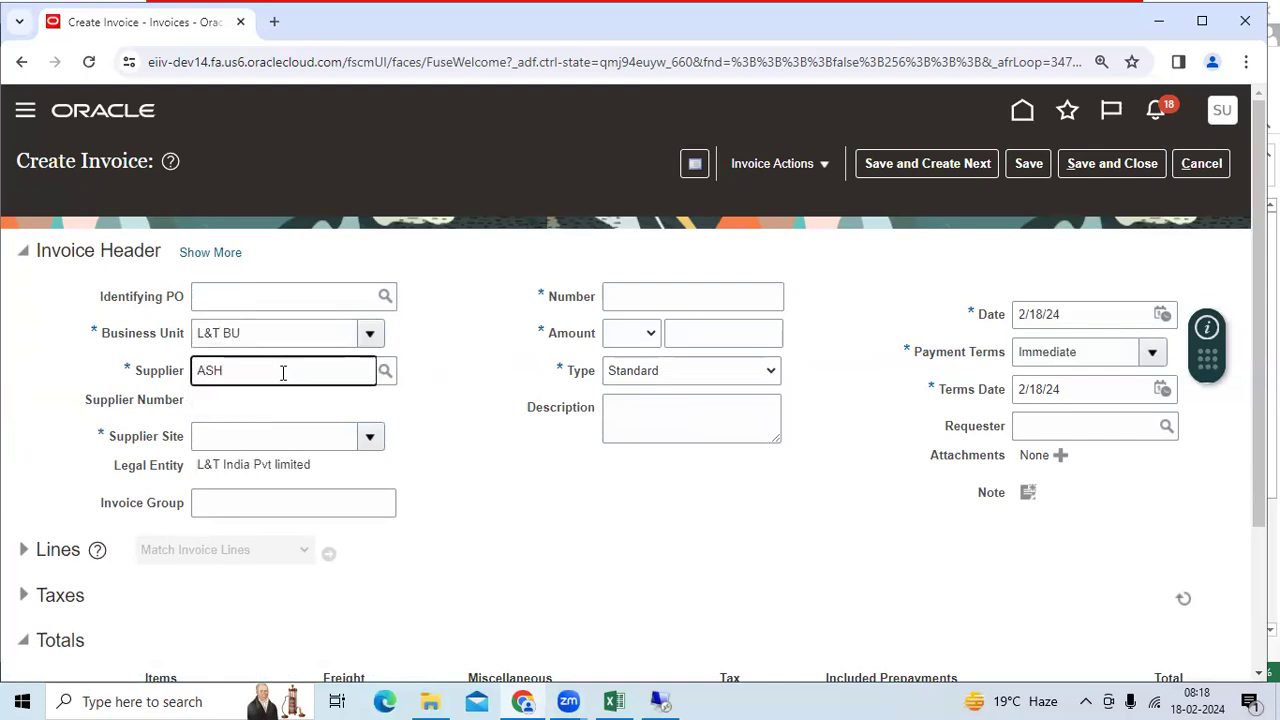
pyautogui.write('SH')
pyautogui.click(271, 406)
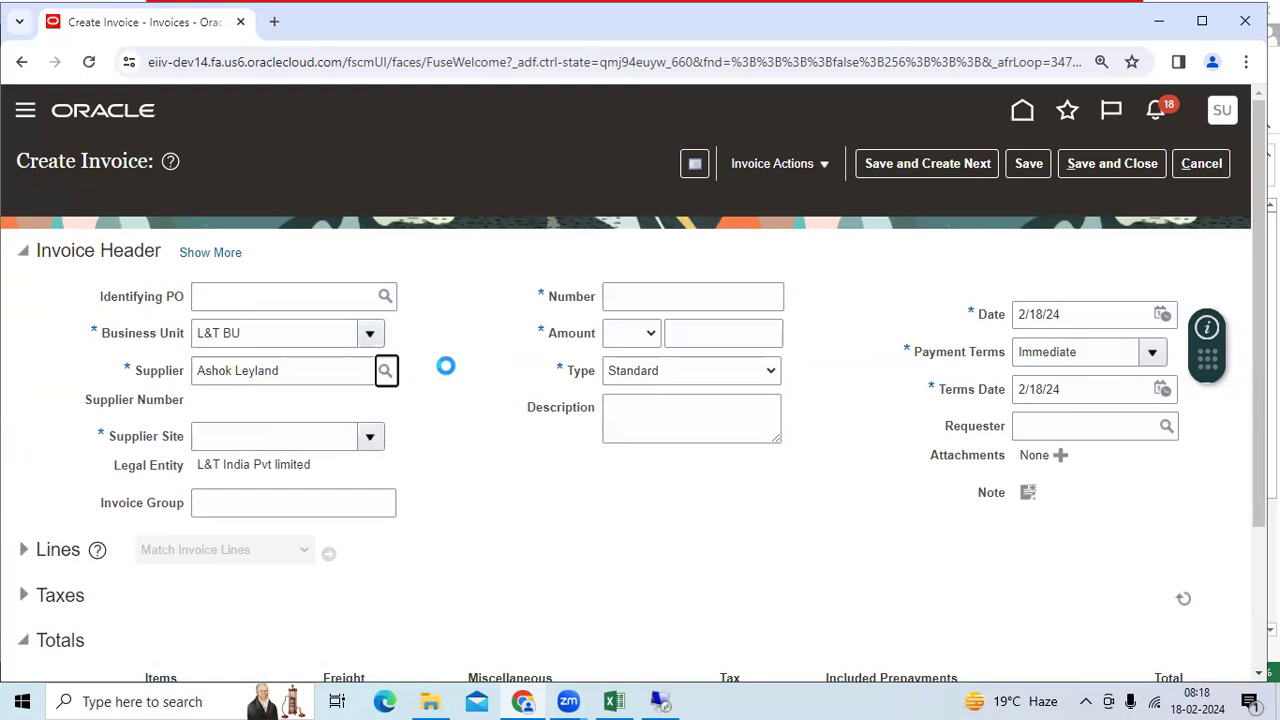
# Enter invoice number A009 and amount 100,000.00 INR, then bring up its installments
pyautogui.click(666, 296)
pyautogui.write('A')
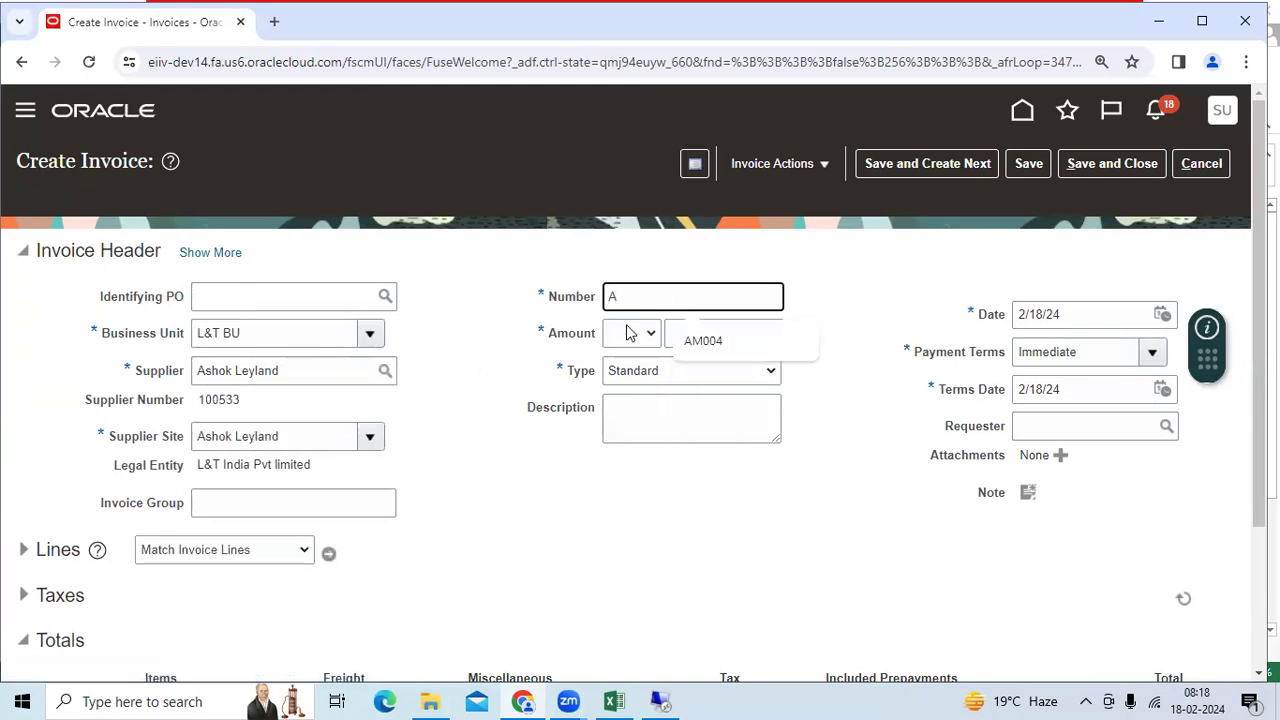
pyautogui.write('009')
pyautogui.press('Tab')
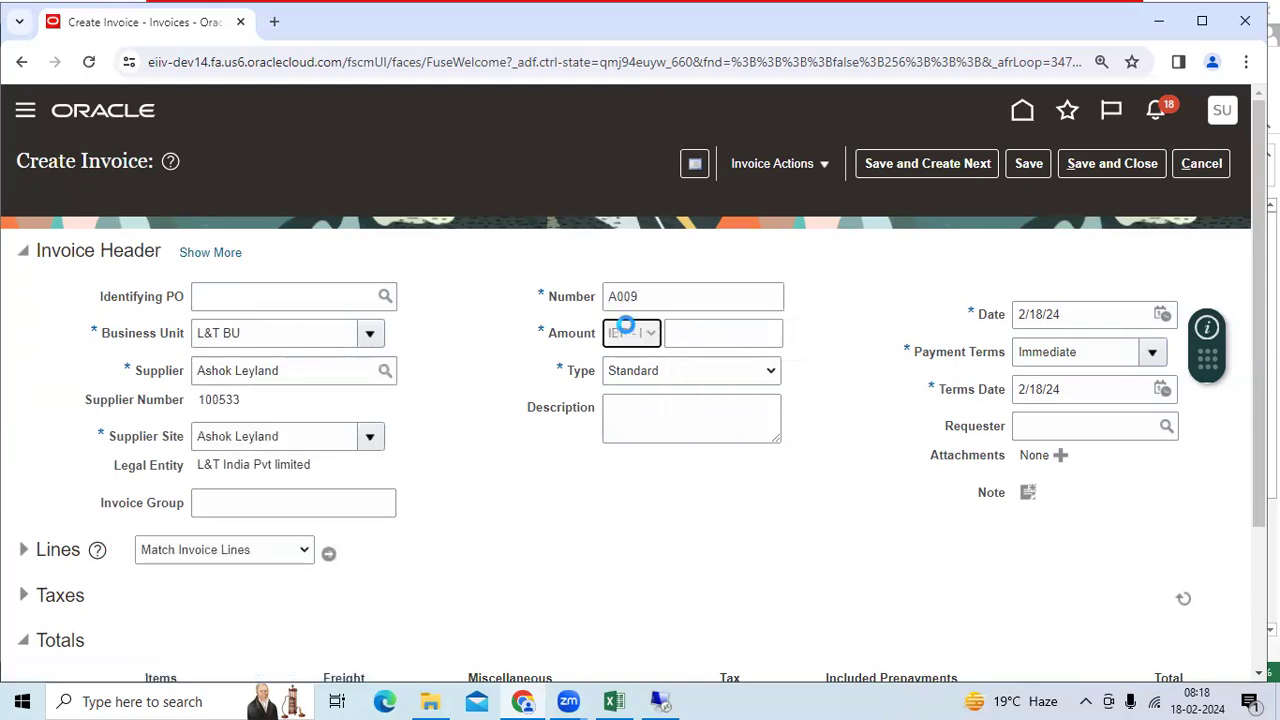
pyautogui.press('Tab')
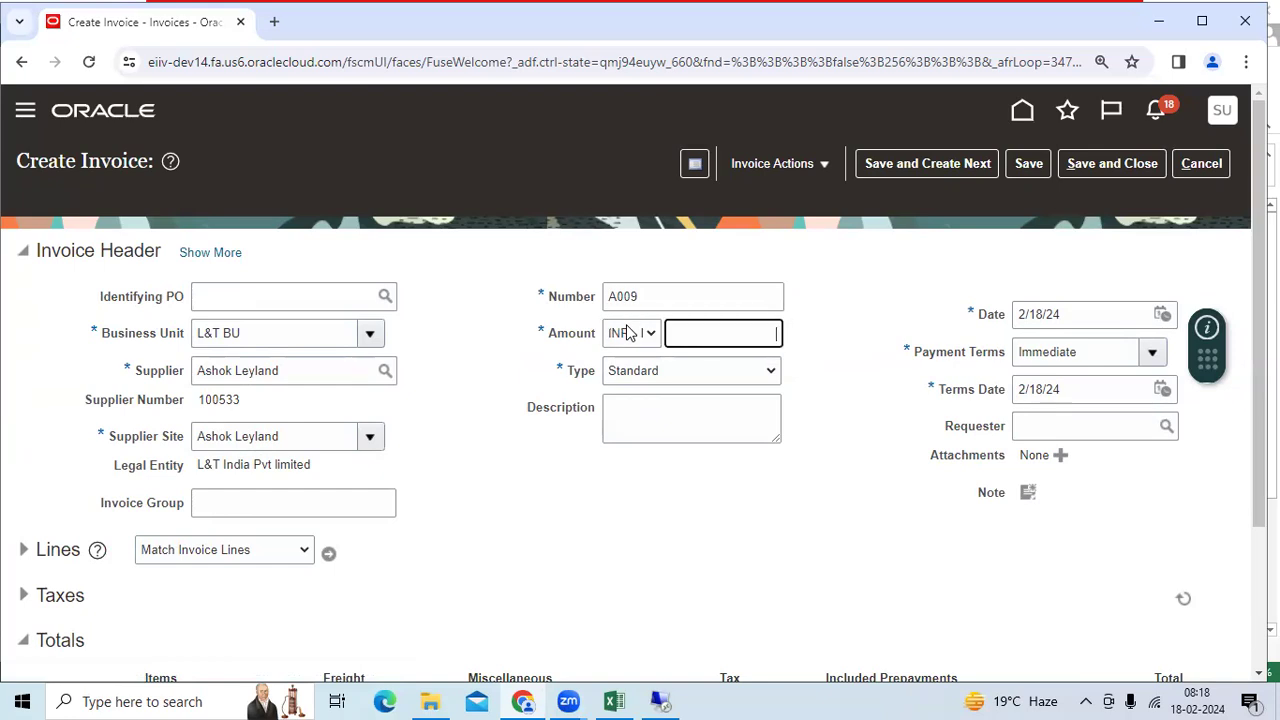
pyautogui.write('100,000')
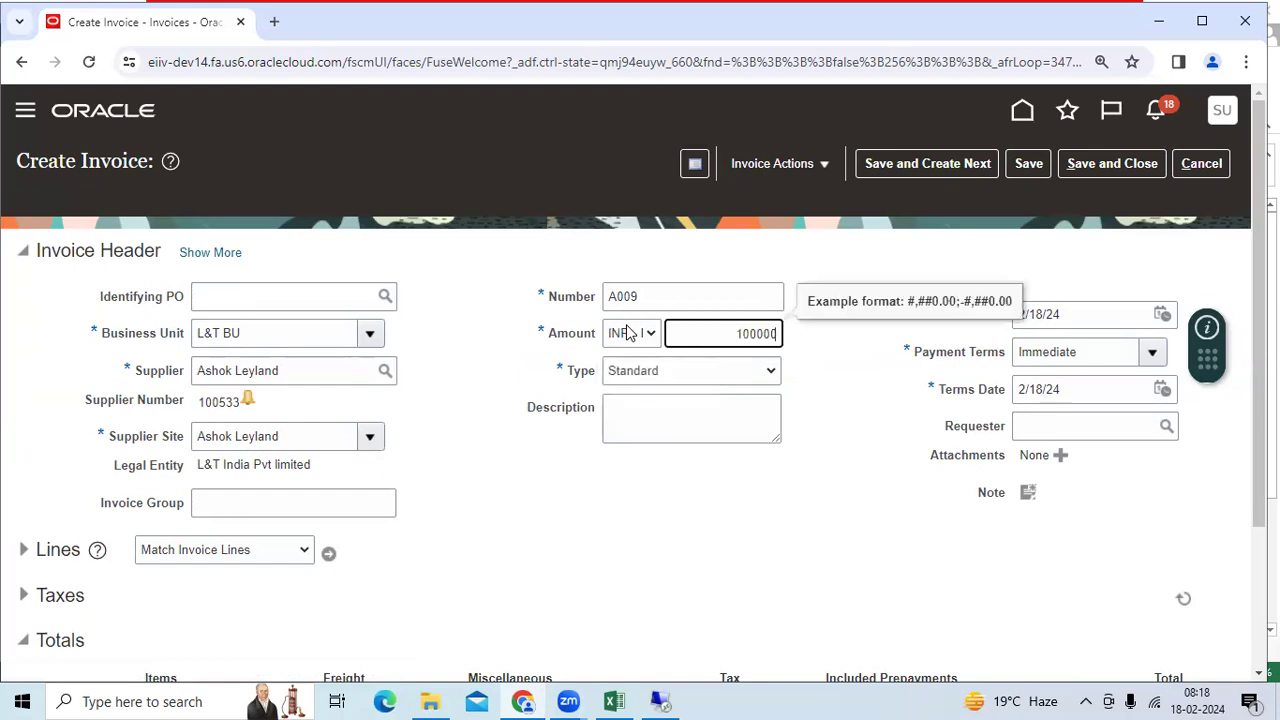
pyautogui.press('Tab')
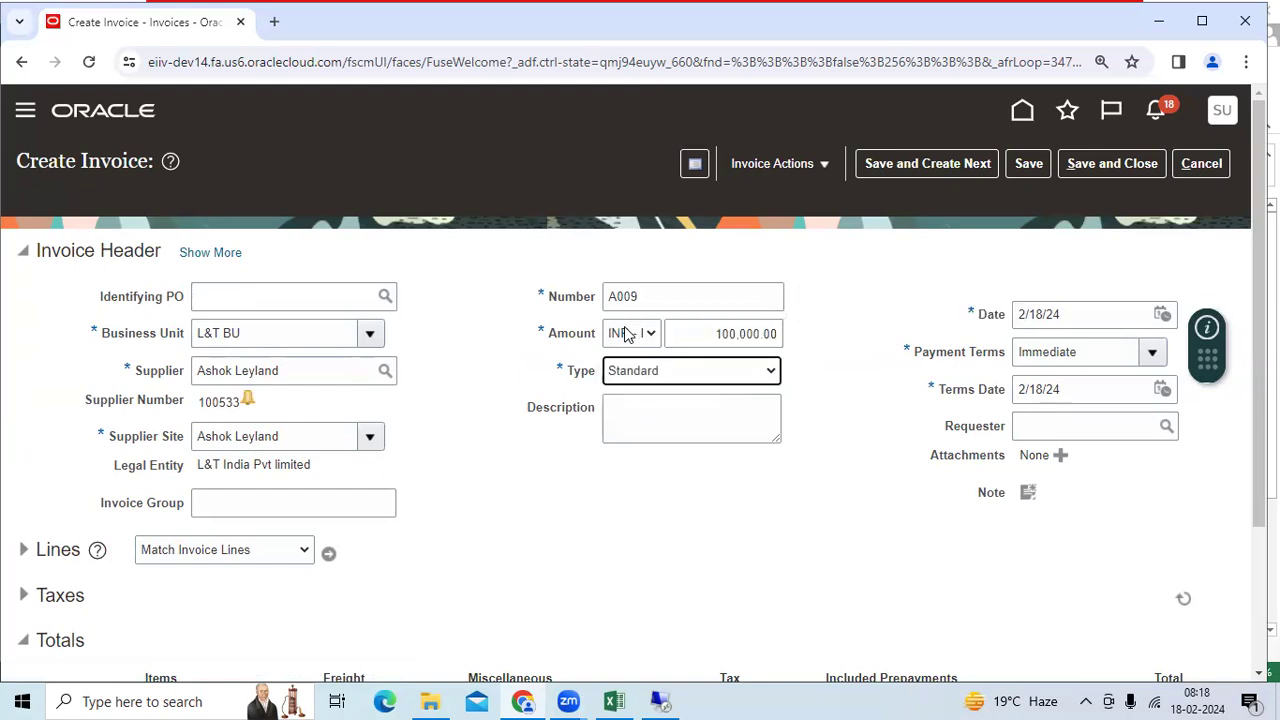
pyautogui.click(830, 165)
pyautogui.click(829, 205)
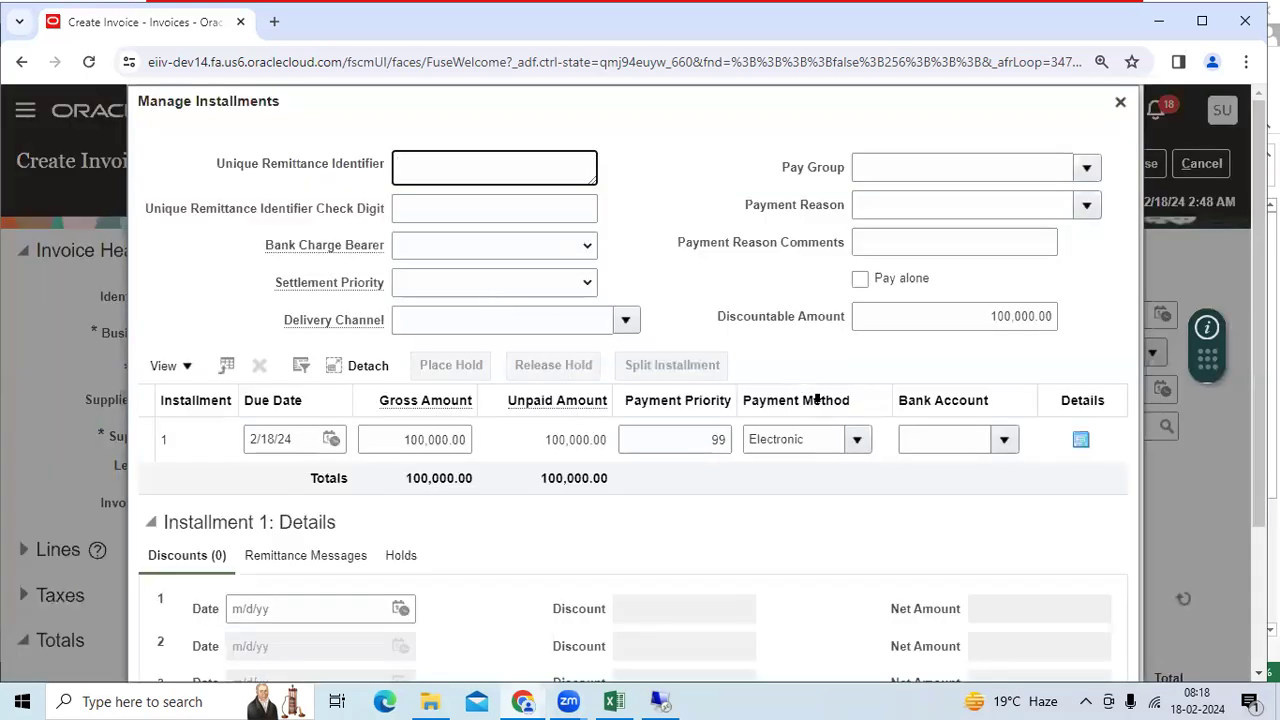
# Check installment 1's payment methods for Check-India and confirm the business unit is L&T BU
pyautogui.click(852, 439)
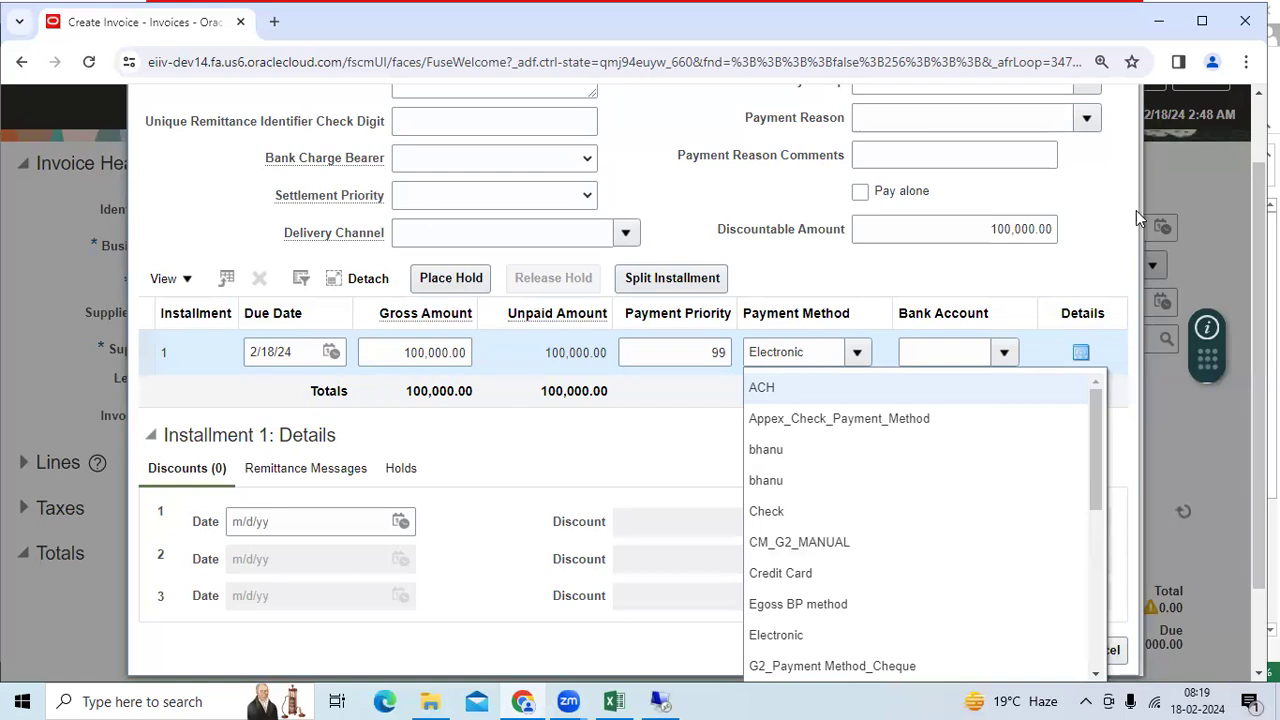
pyautogui.scroll(2, 1136, 210)
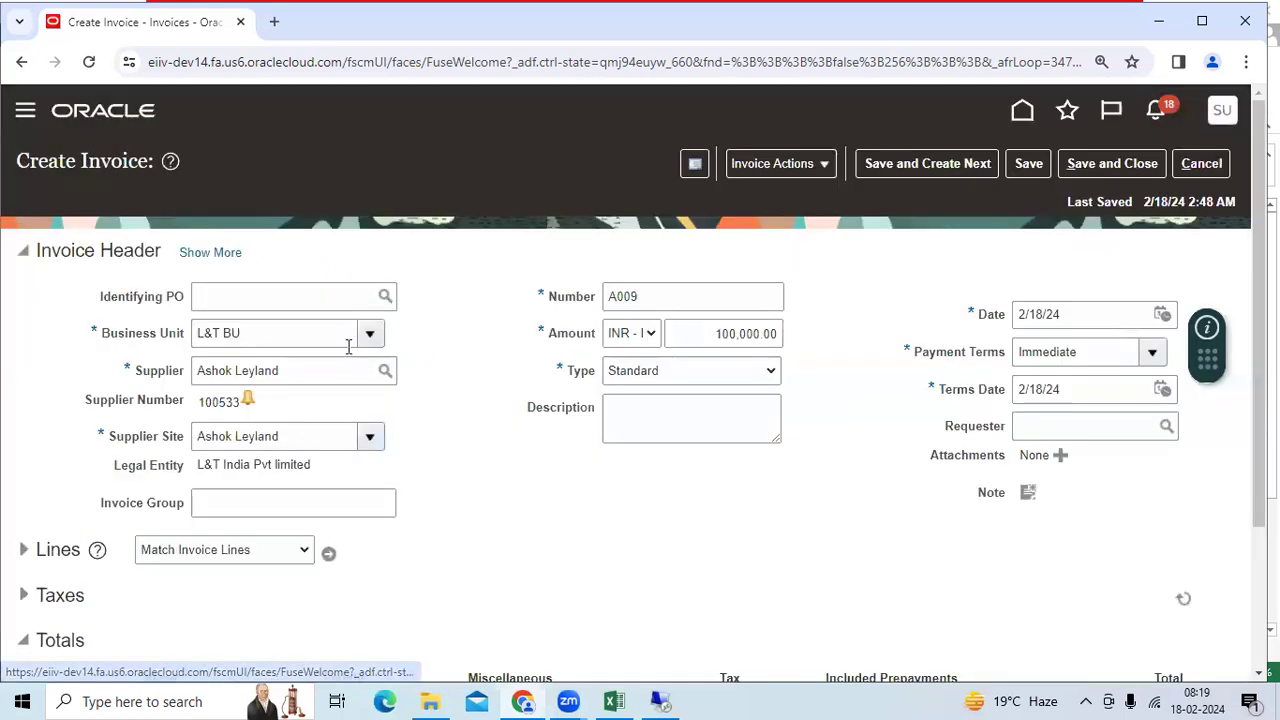
pyautogui.click(286, 332)
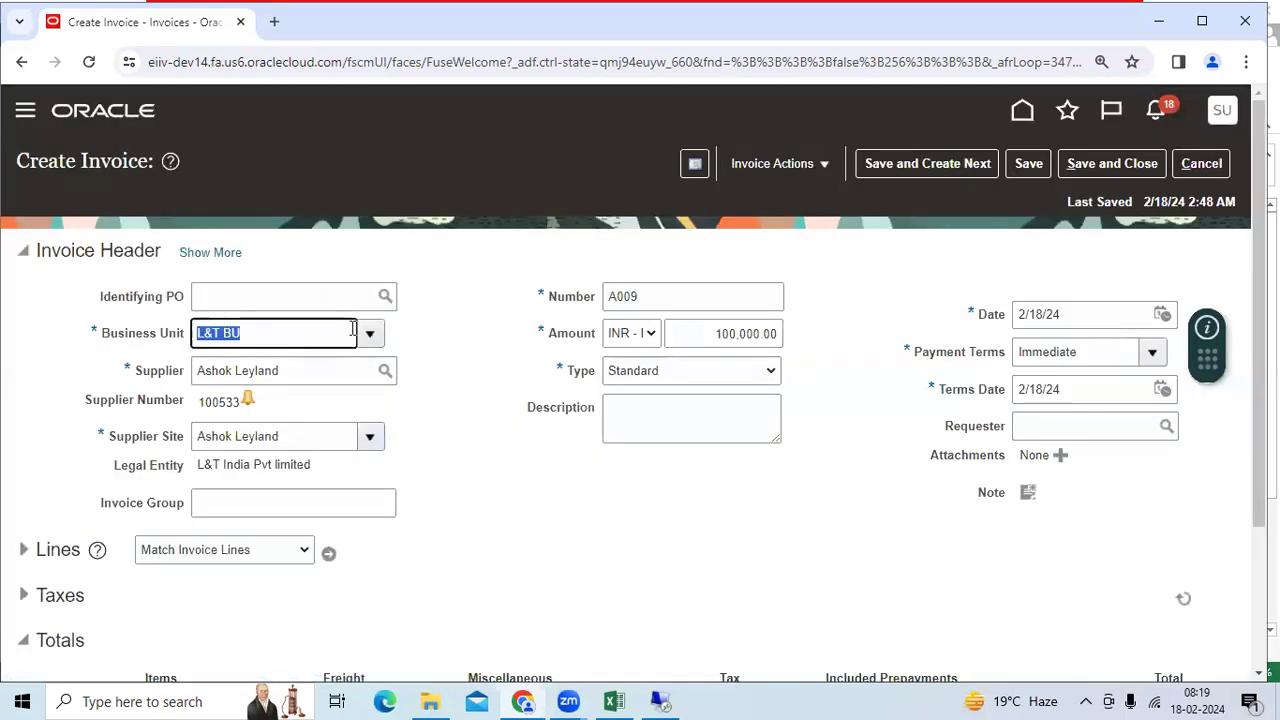
# Recheck the installment's payment method list, confirm Check-India is absent, and close keeping Electronic
pyautogui.click(819, 165)
pyautogui.click(753, 354)
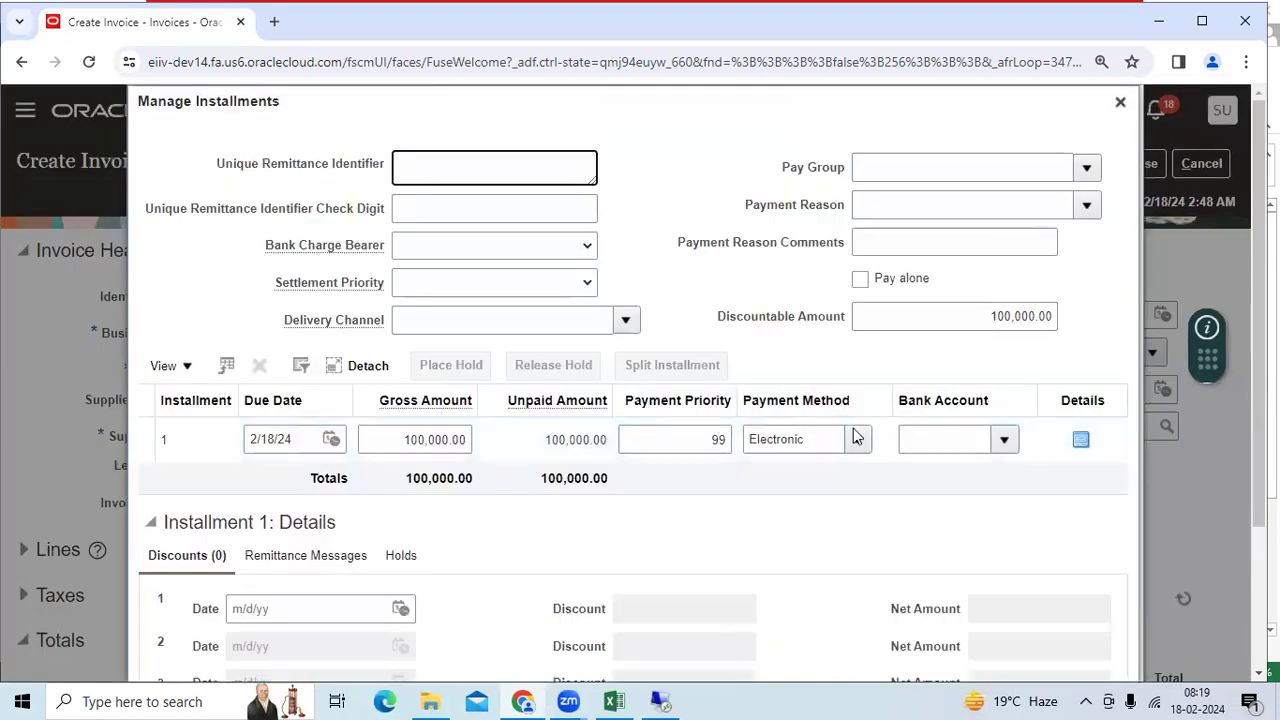
pyautogui.click(848, 437)
pyautogui.click(857, 439)
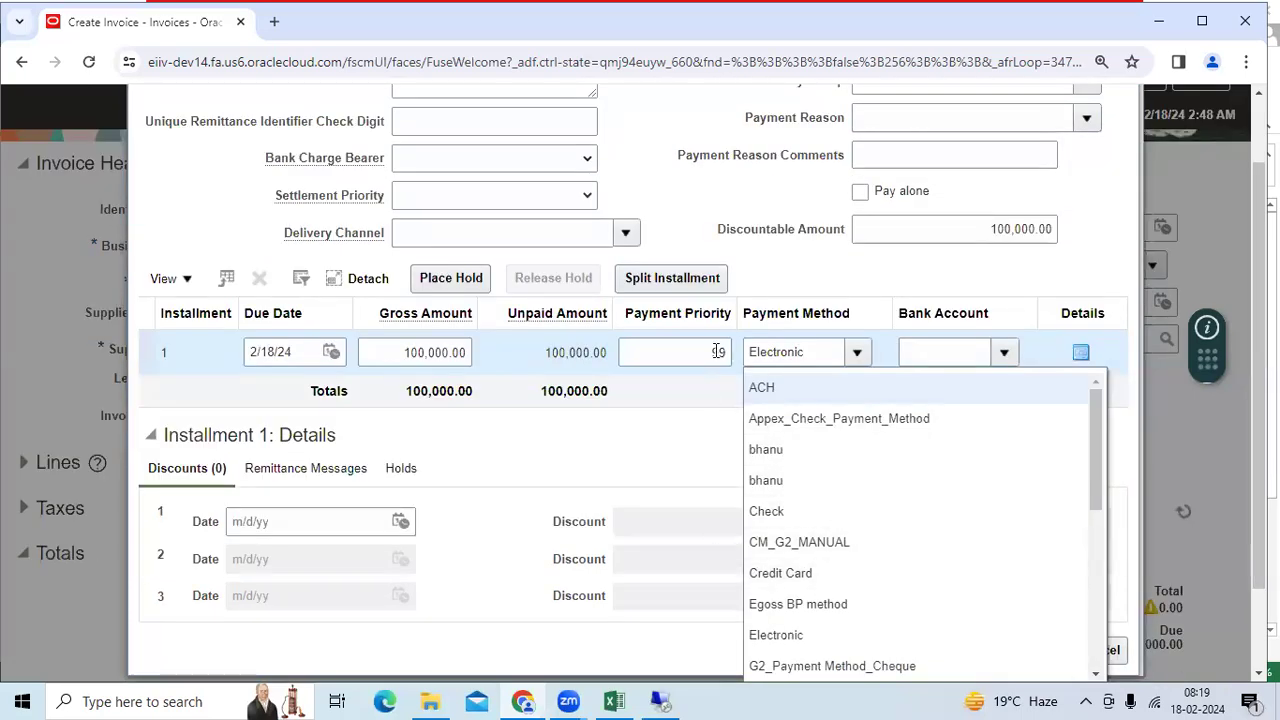
pyautogui.click(763, 334)
pyautogui.scroll(1, 763, 334)
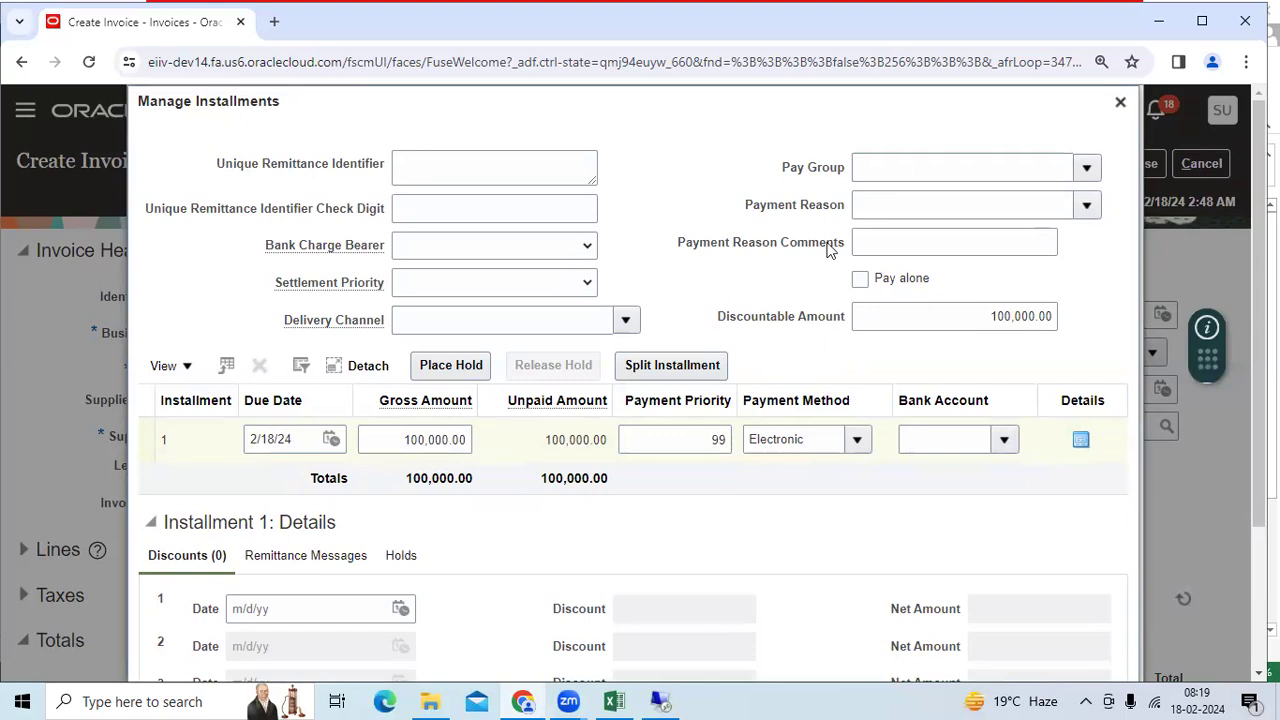
pyautogui.click(1119, 103)
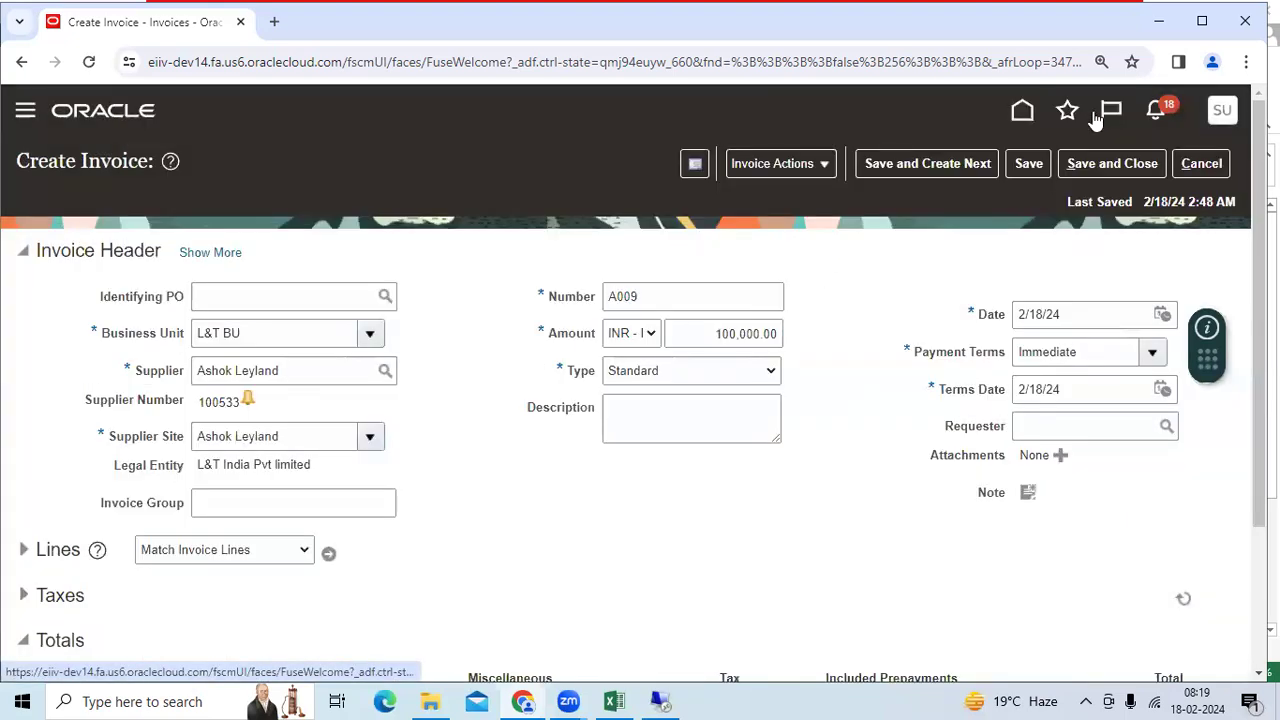